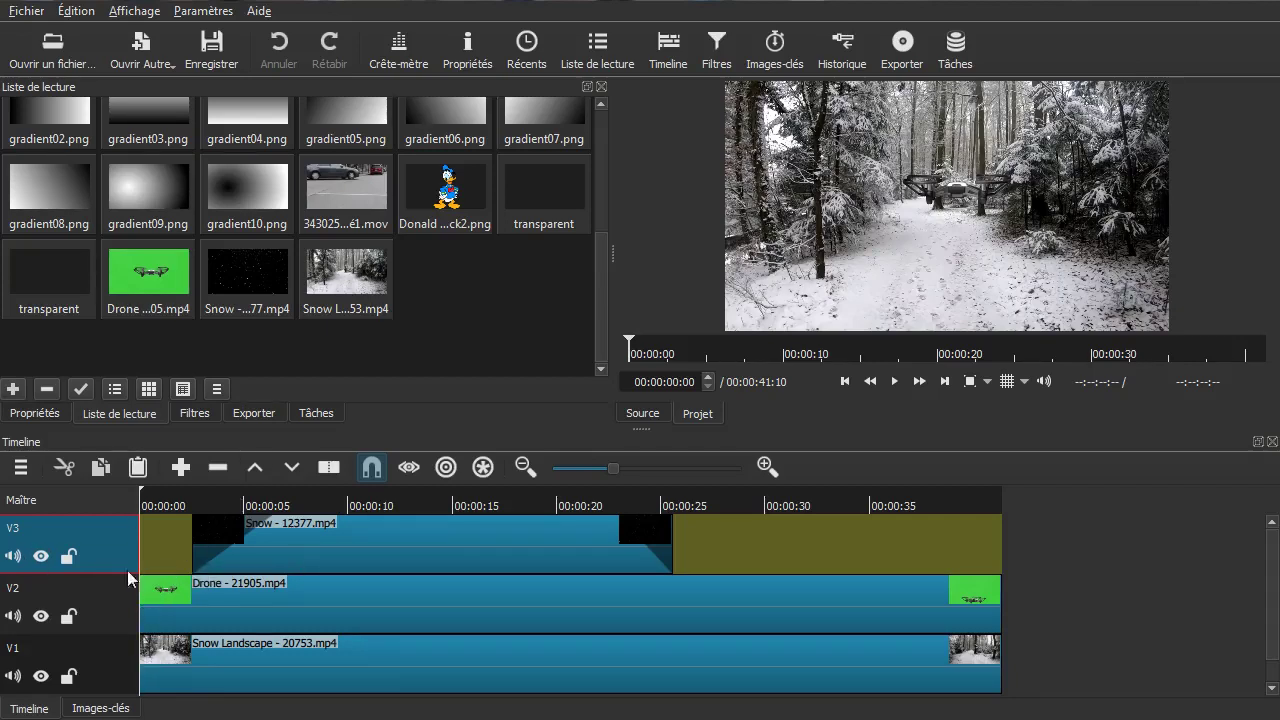
# Step: Delete all three existing video tracks, V3, V2 and V1, from the timeline
pyautogui.rightClick(118, 562)
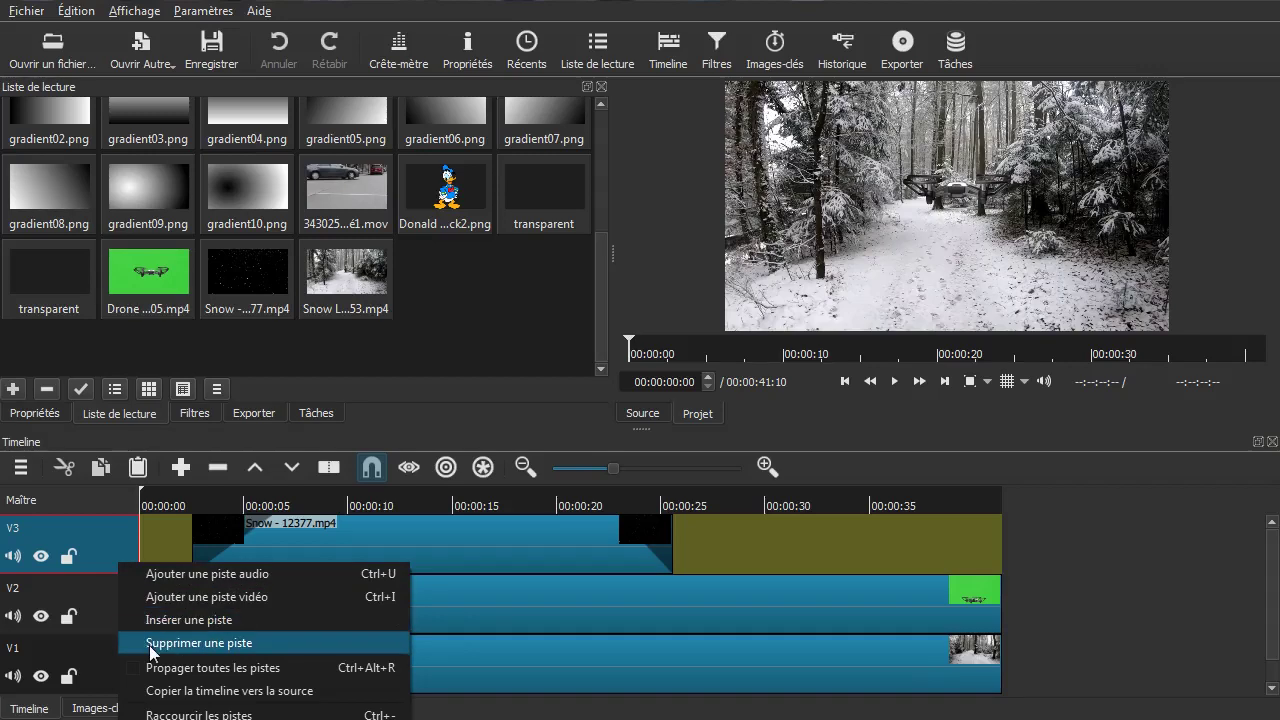
pyautogui.click(150, 641)
pyautogui.rightClick(125, 552)
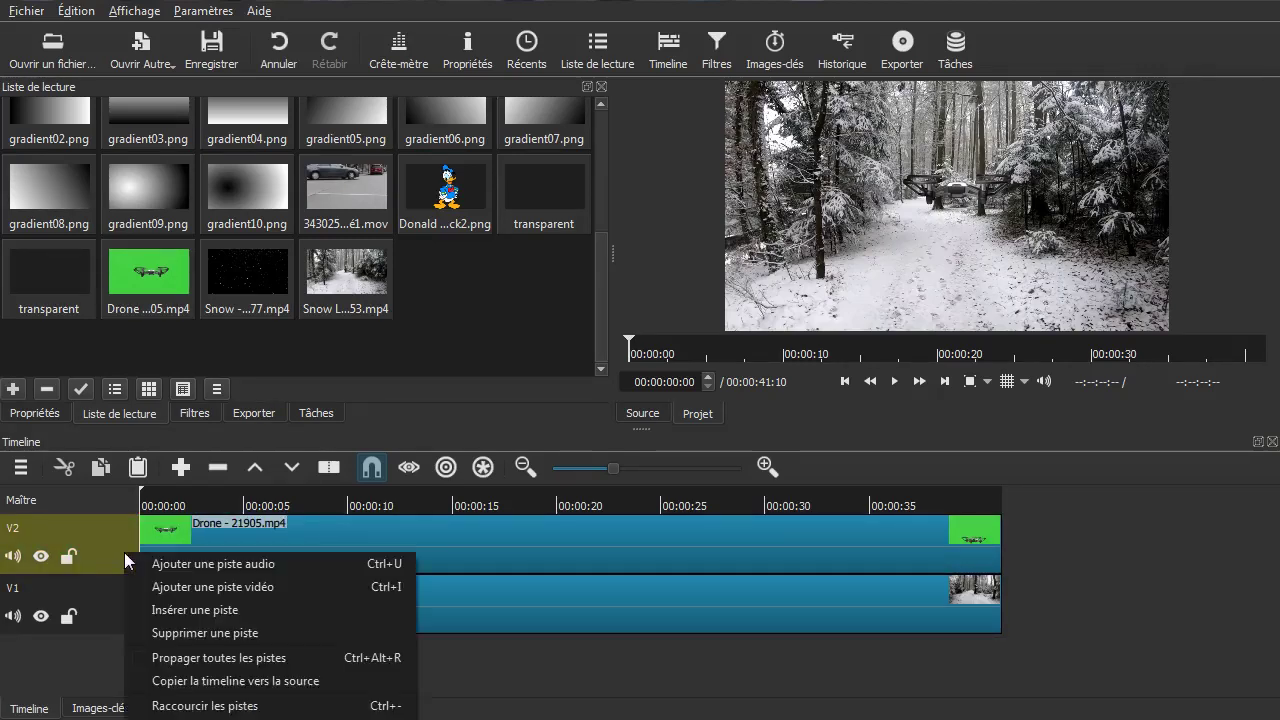
pyautogui.click(162, 634)
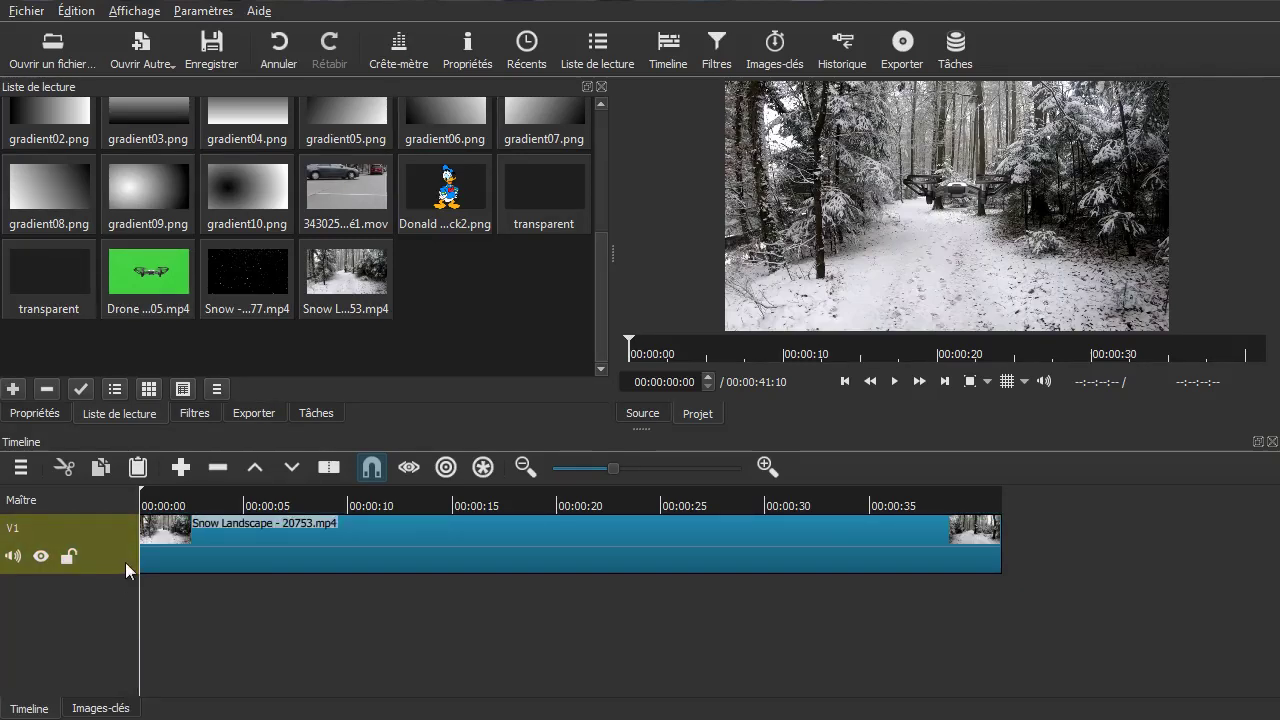
pyautogui.rightClick(125, 562)
pyautogui.click(156, 645)
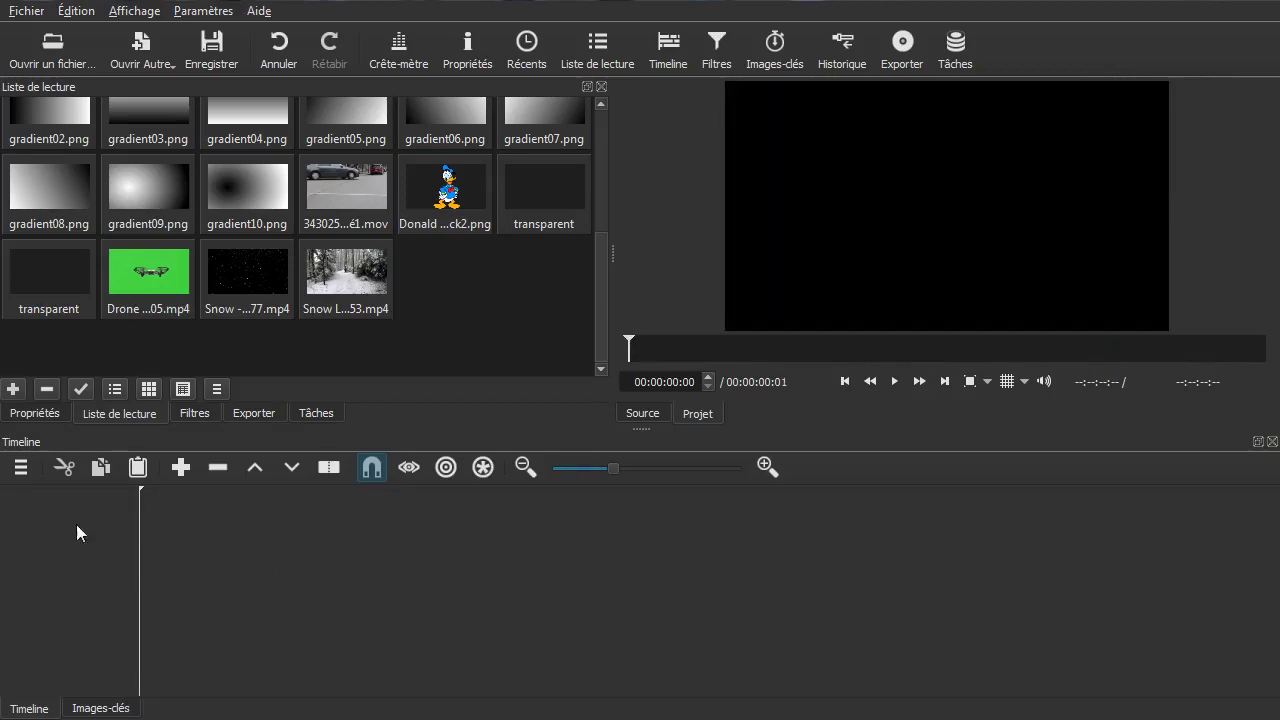
# Step: Add two new empty video tracks, V1 and V2, to the timeline
pyautogui.click(21, 468)
pyautogui.click(45, 510)
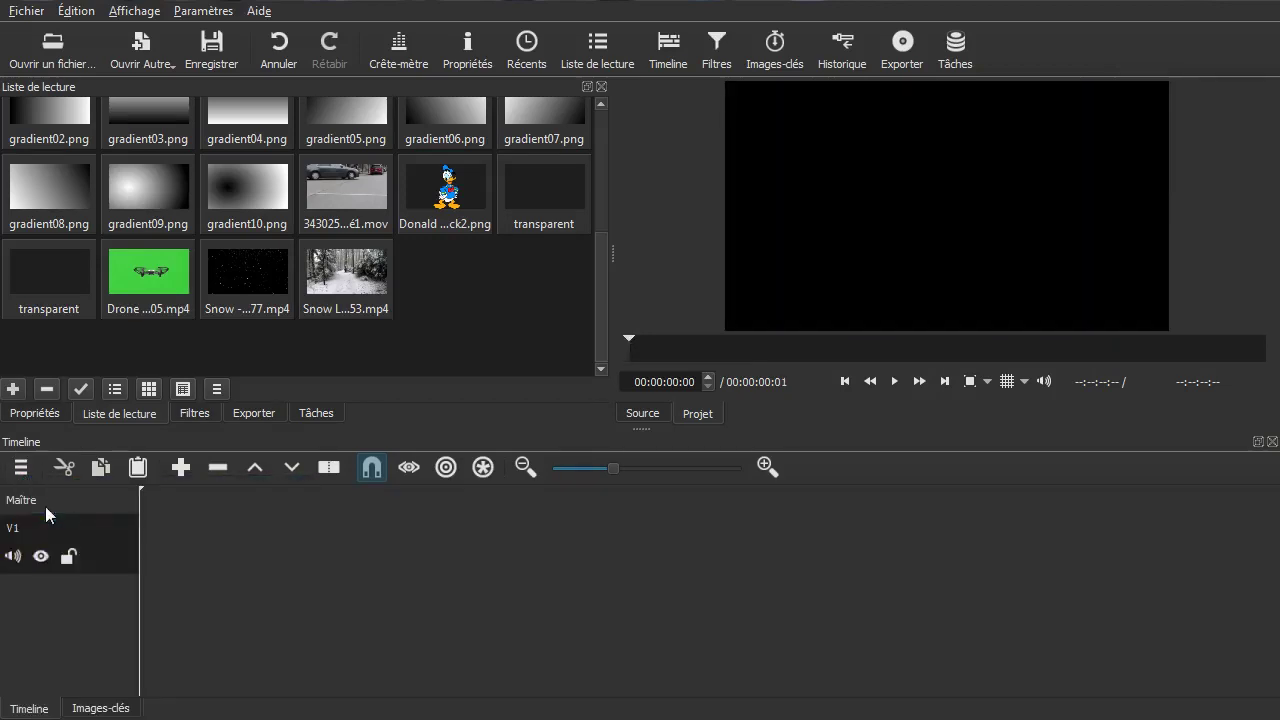
pyautogui.click(21, 468)
pyautogui.click(47, 510)
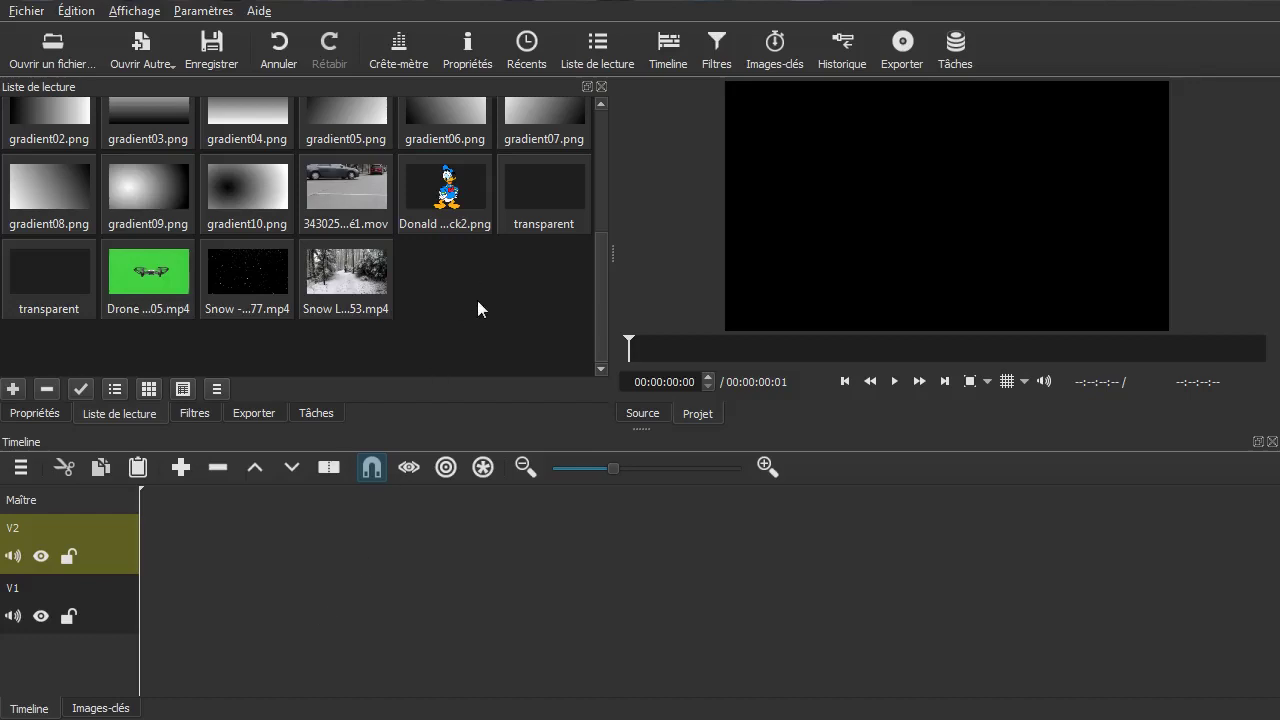
pyautogui.scroll(5, 428, 326)
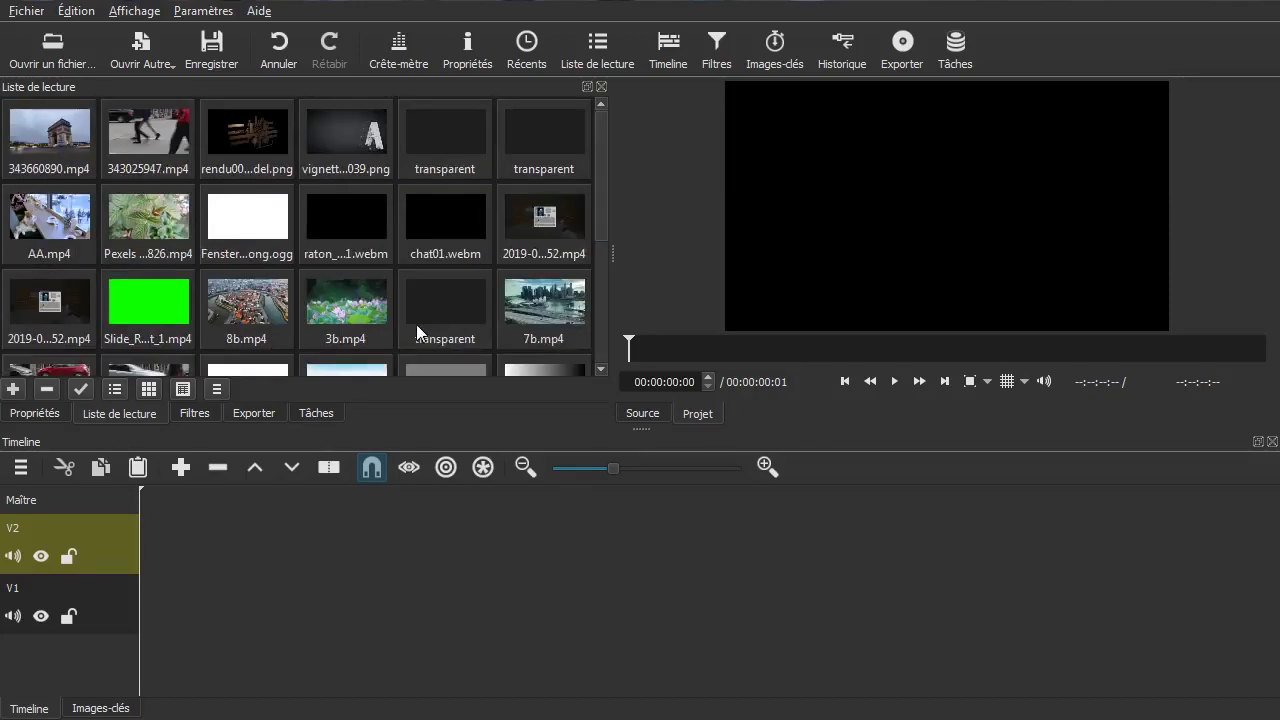
pyautogui.click(141, 45)
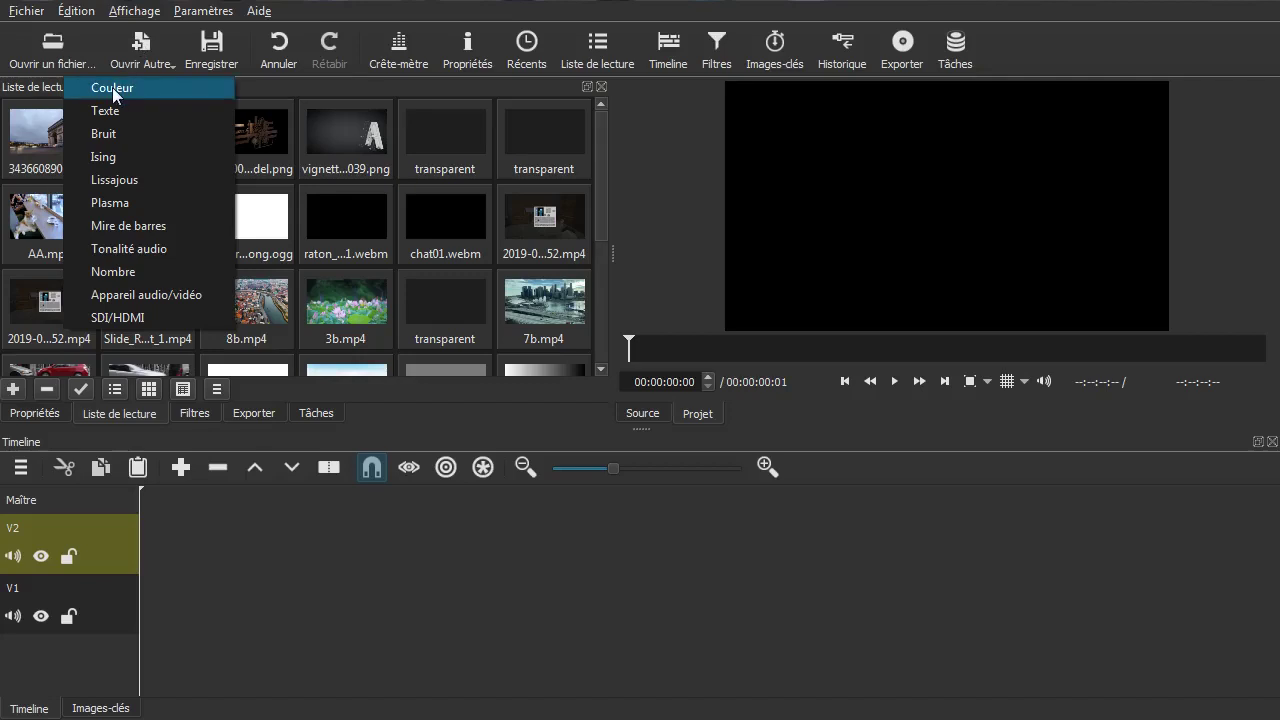
pyautogui.click(392, 560)
pyautogui.click(26, 10)
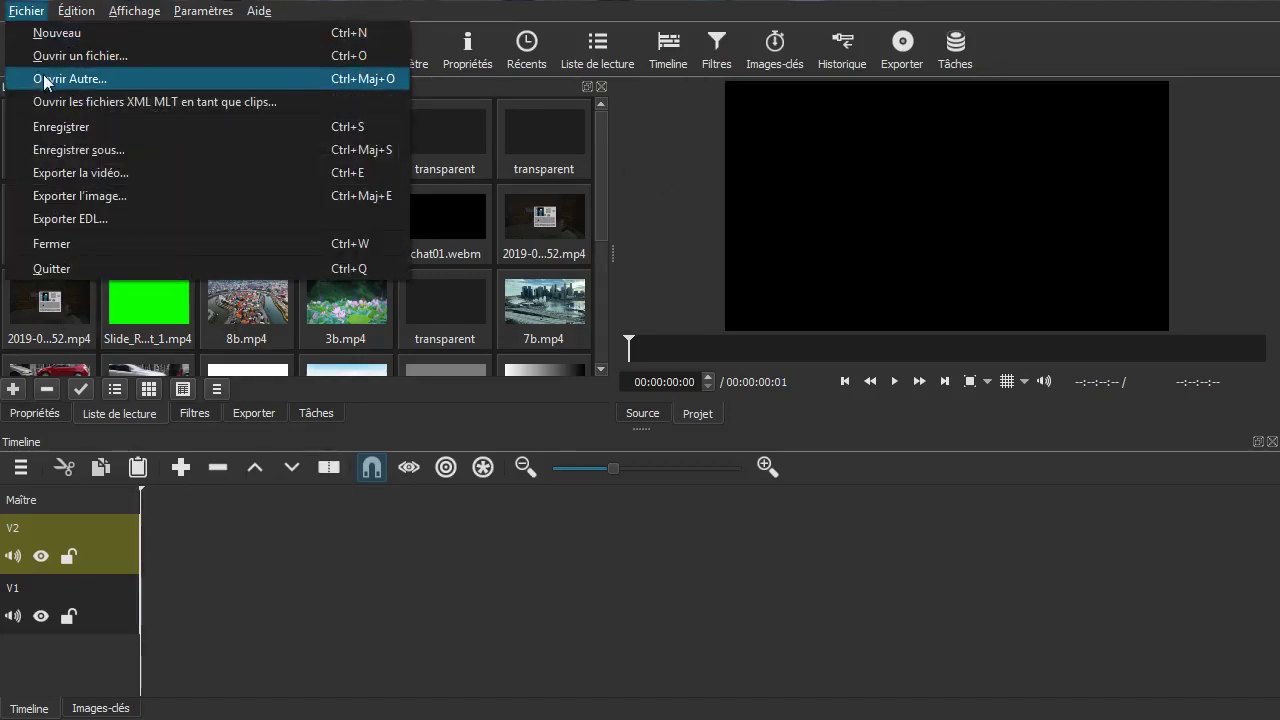
pyautogui.click(458, 630)
# Step: Create a colour clip (Couleur) in the dark red base colour #550000 with alpha 255
pyautogui.click(144, 51)
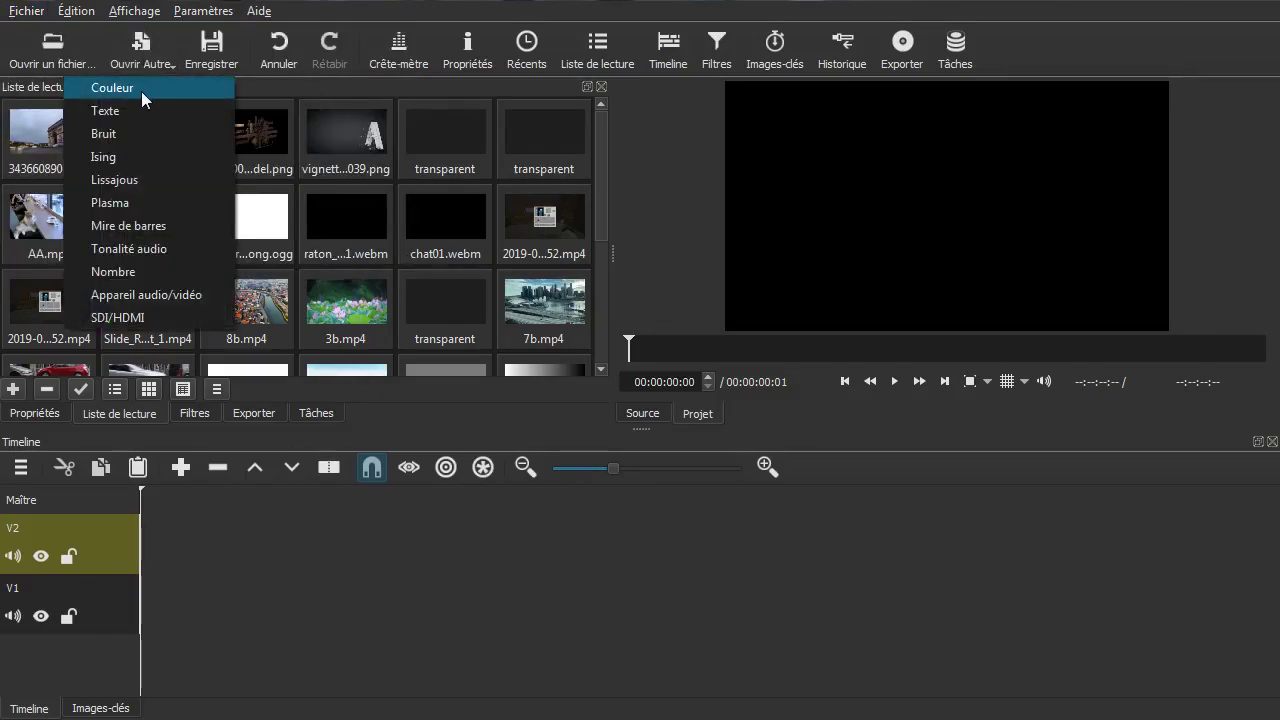
pyautogui.click(134, 87)
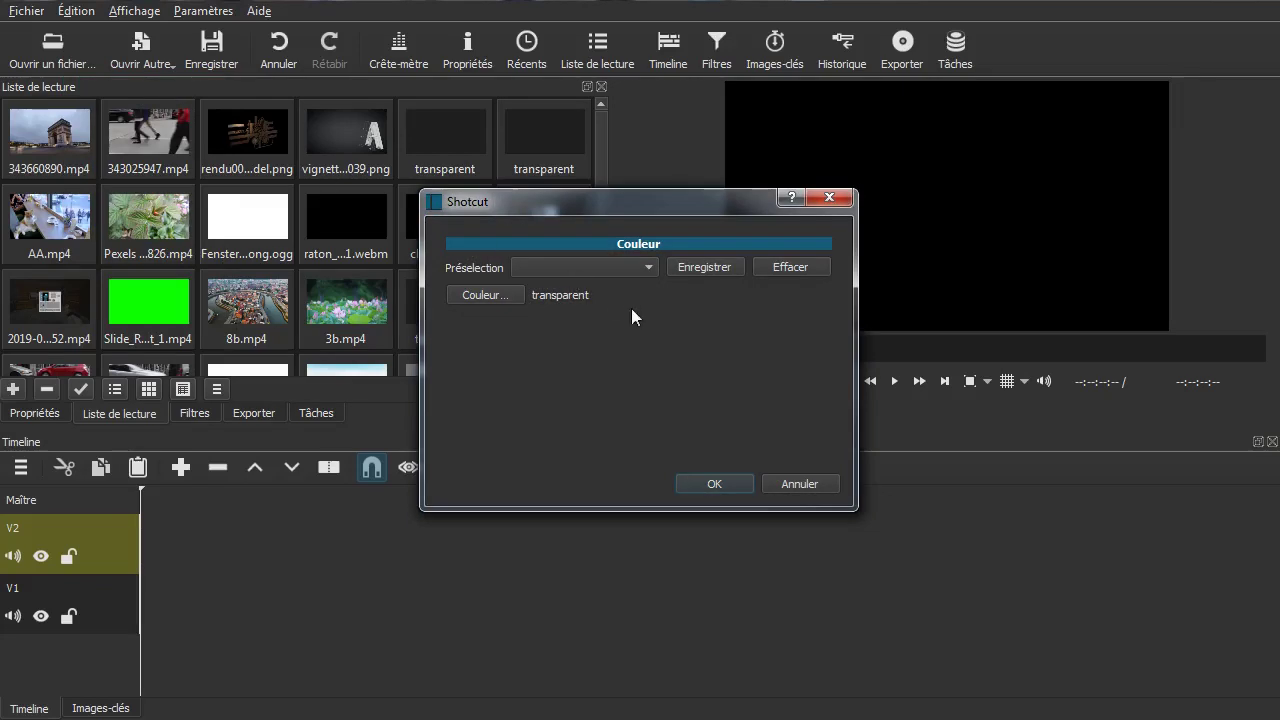
pyautogui.click(476, 296)
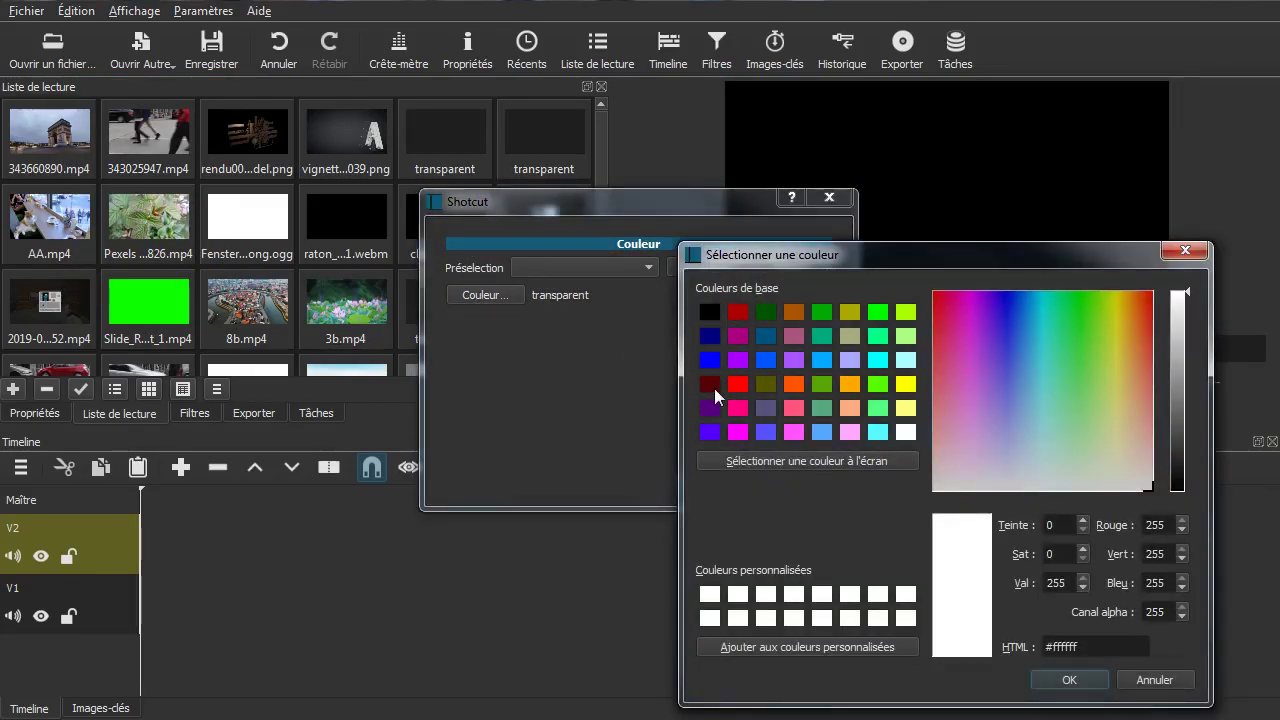
pyautogui.click(714, 388)
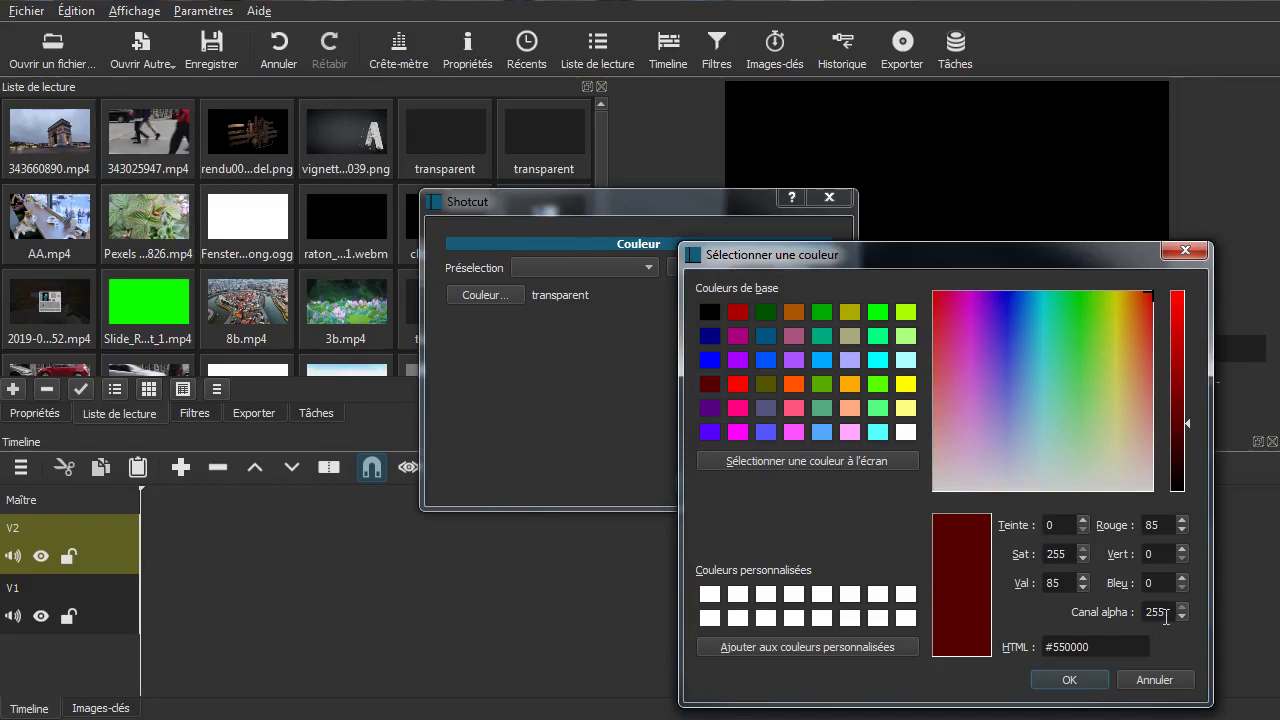
pyautogui.click(1069, 680)
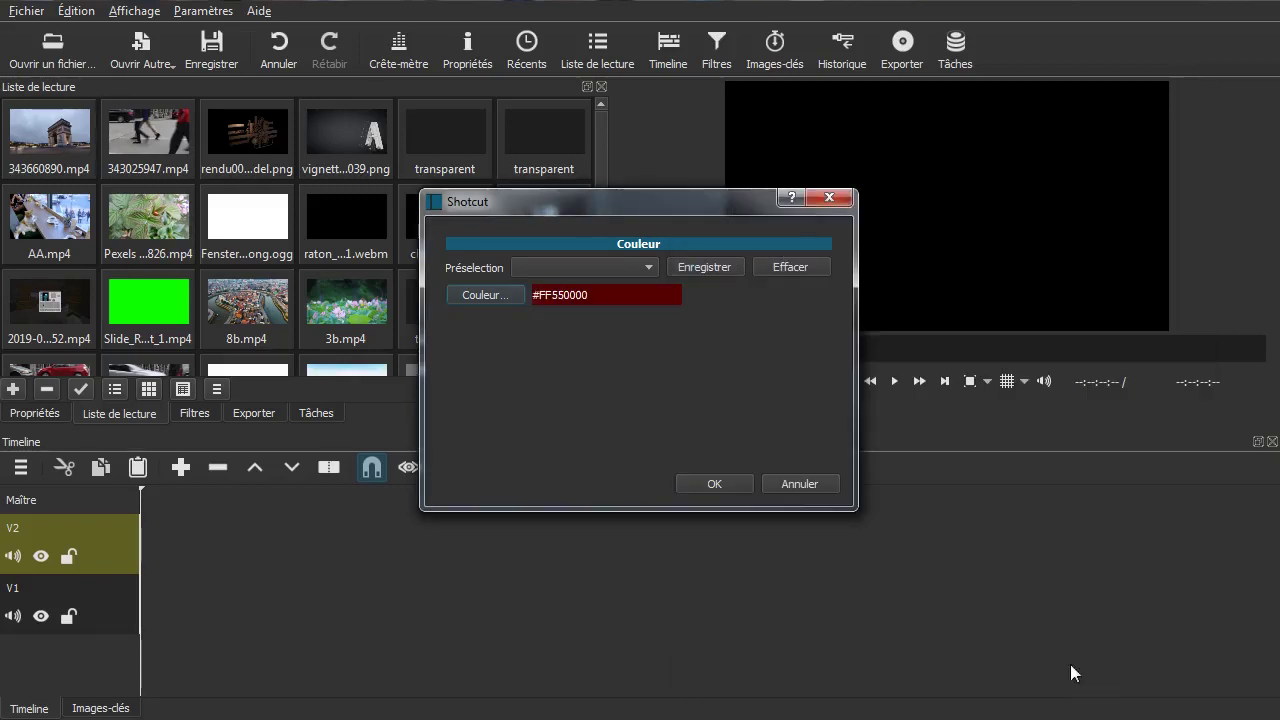
pyautogui.click(713, 481)
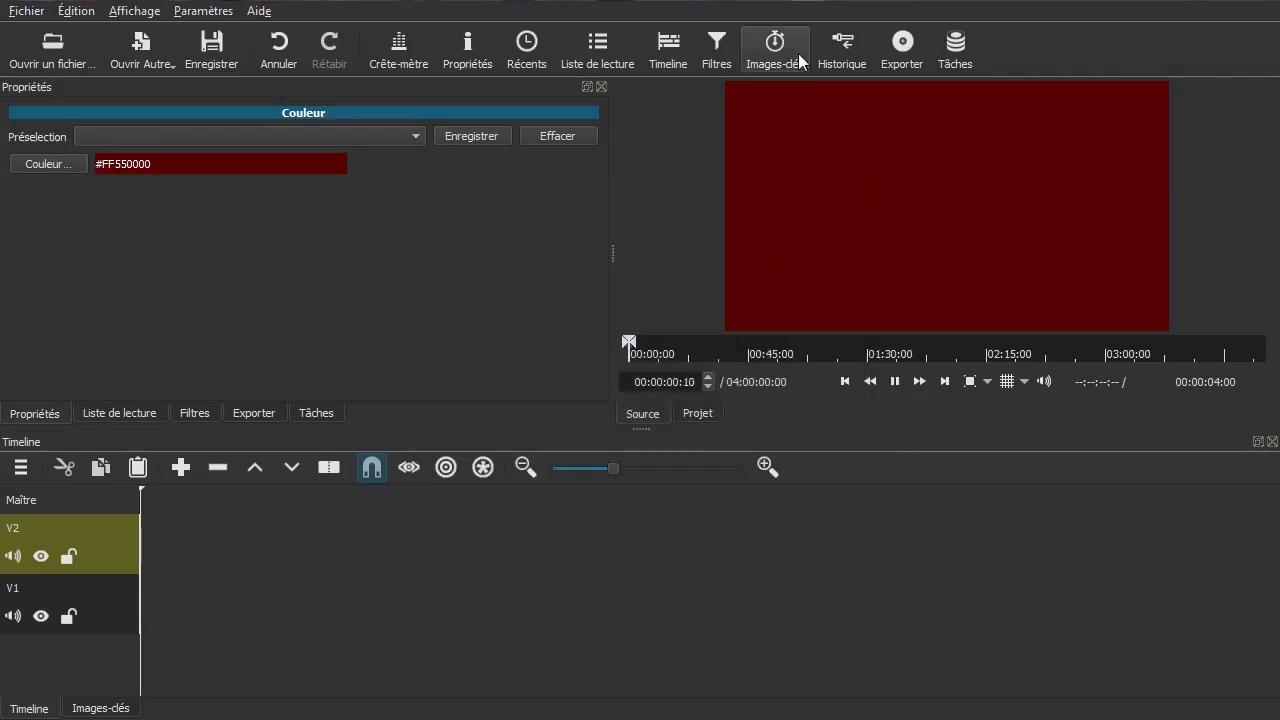
# Step: Add the dark red colour clip to the playlist and place it at the start of track V1, lasting about 28 seconds
pyautogui.click(96, 414)
pyautogui.moveTo(597, 195); pyautogui.dragTo(571, 343)
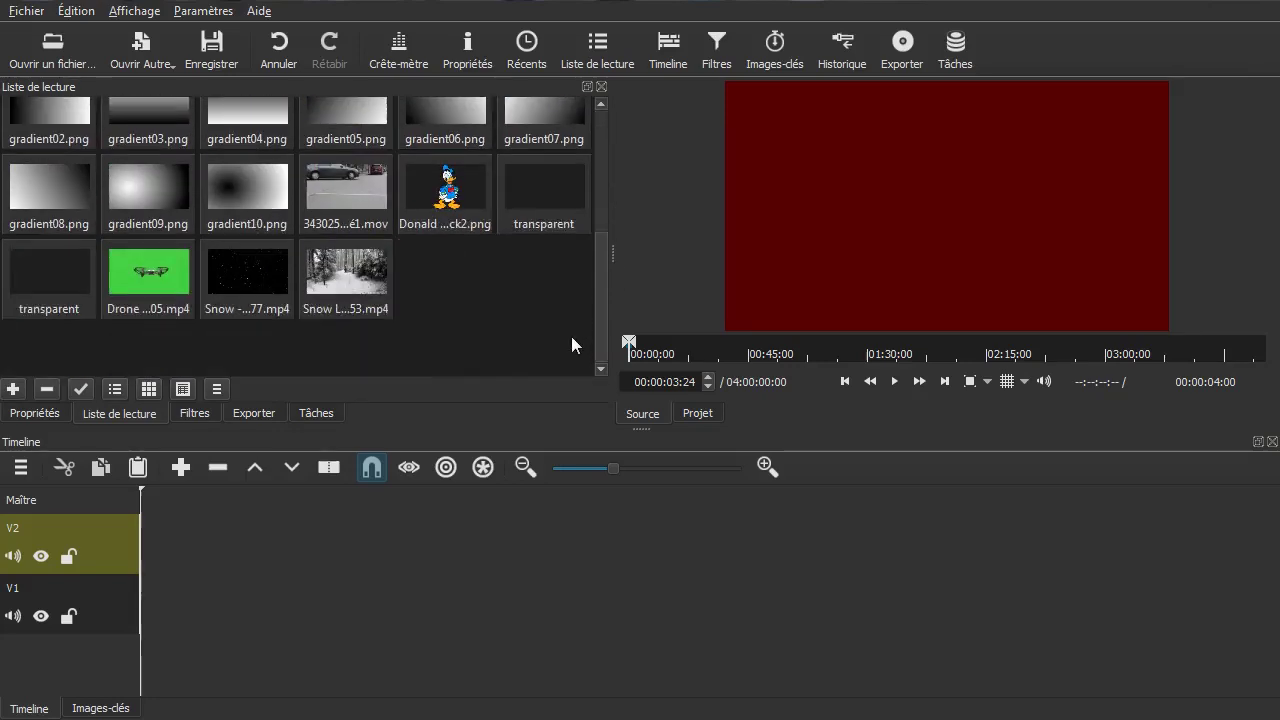
pyautogui.click(13, 390)
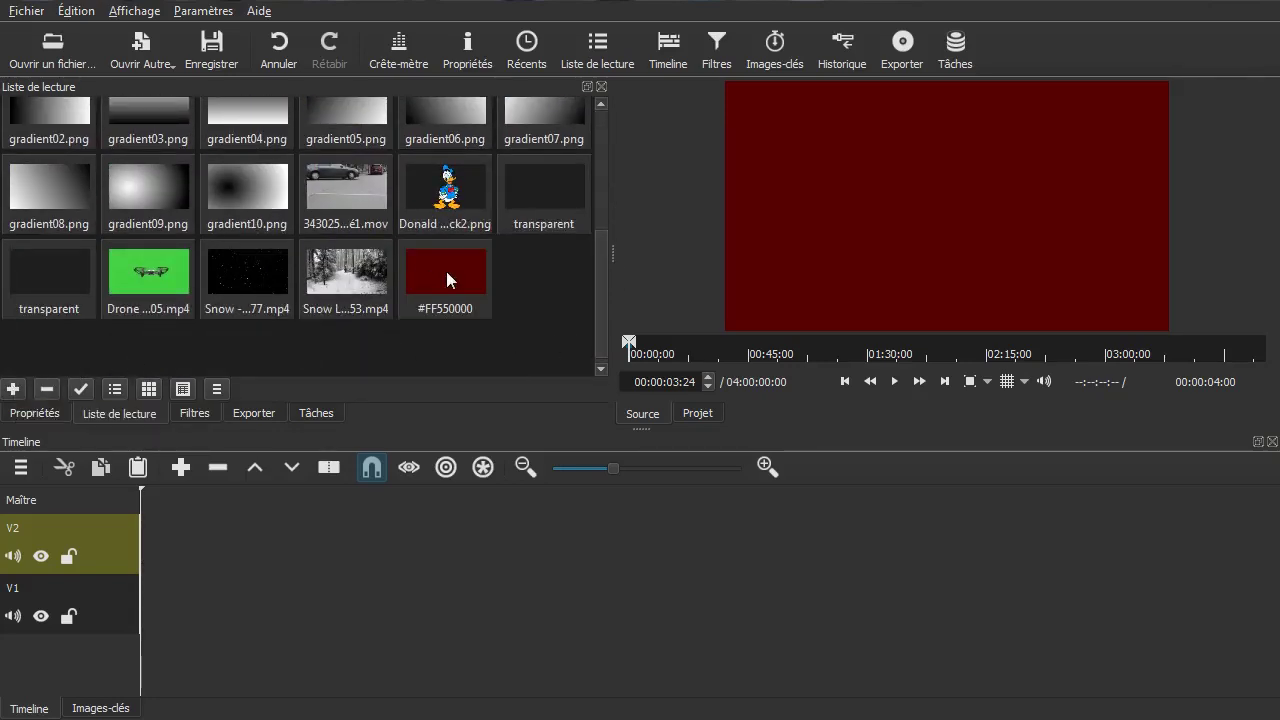
pyautogui.moveTo(453, 271); pyautogui.dragTo(738, 614)
pyautogui.press('Home')
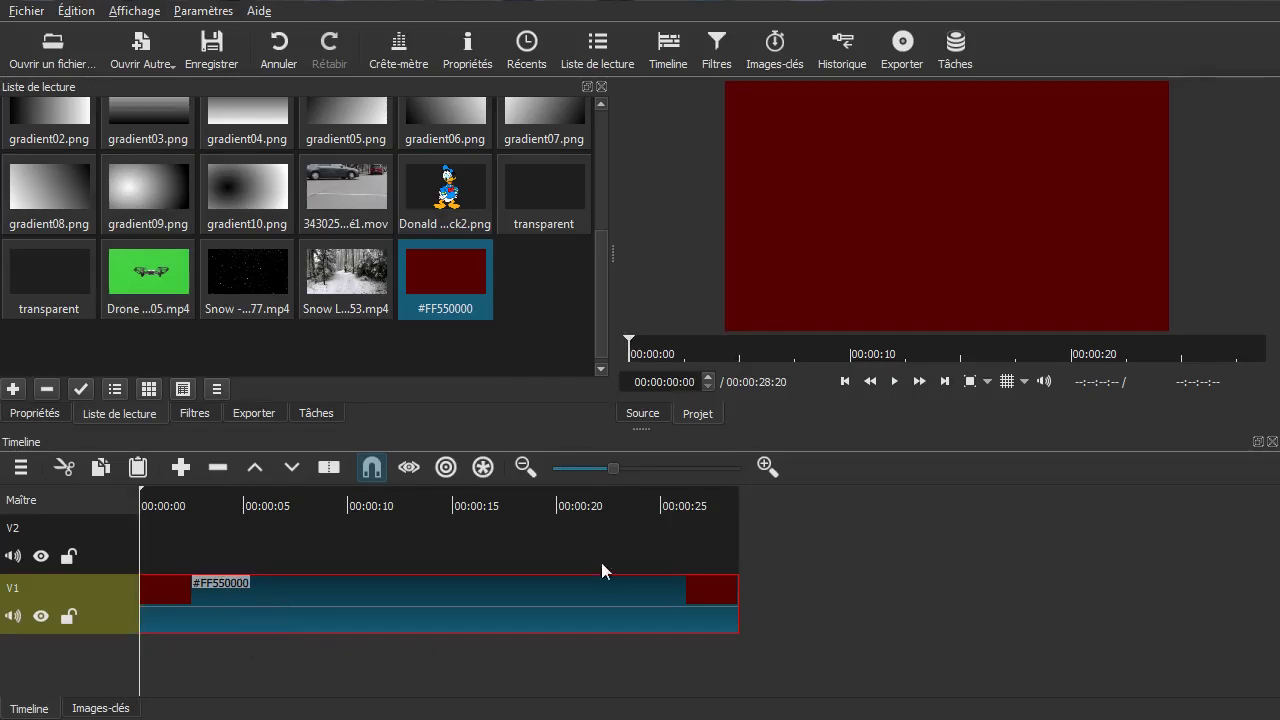
# Step: Place the white #FFFFFFFF clip from the playlist on track V2 above the red clip, from about 2 to 11 seconds
pyautogui.click(185, 537)
pyautogui.moveTo(598, 313); pyautogui.dragTo(606, 258)
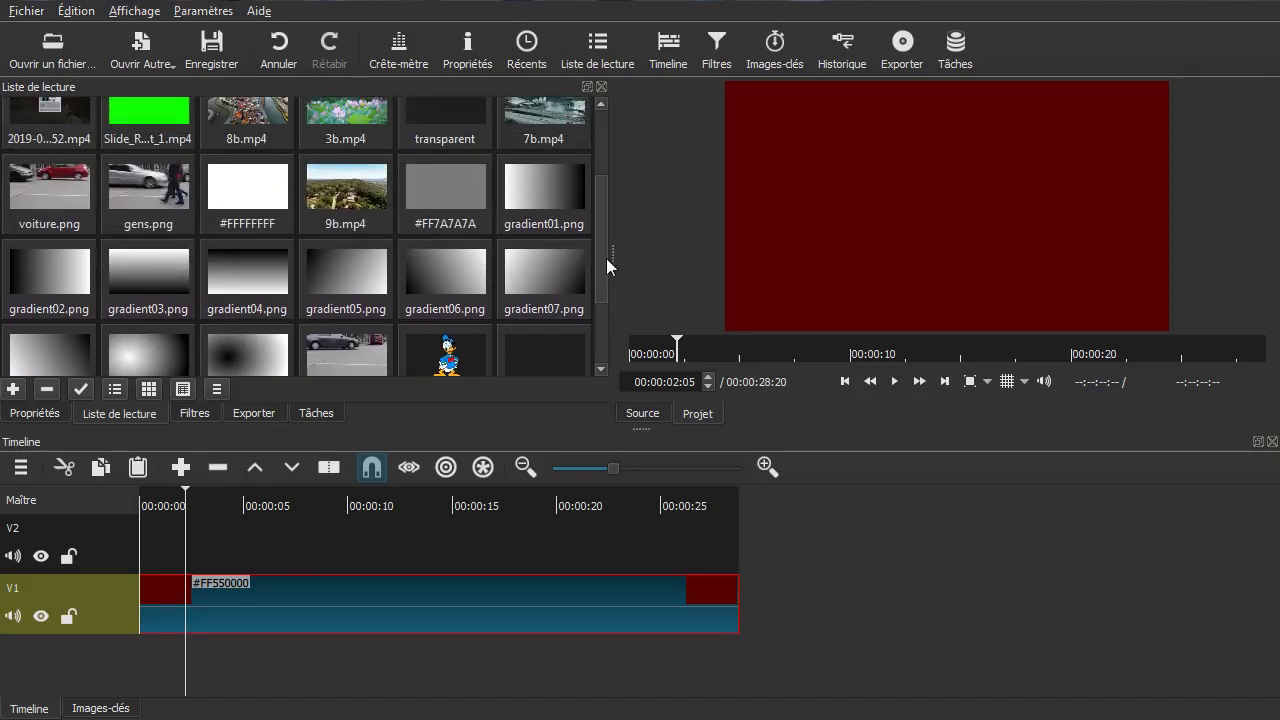
pyautogui.click(265, 195)
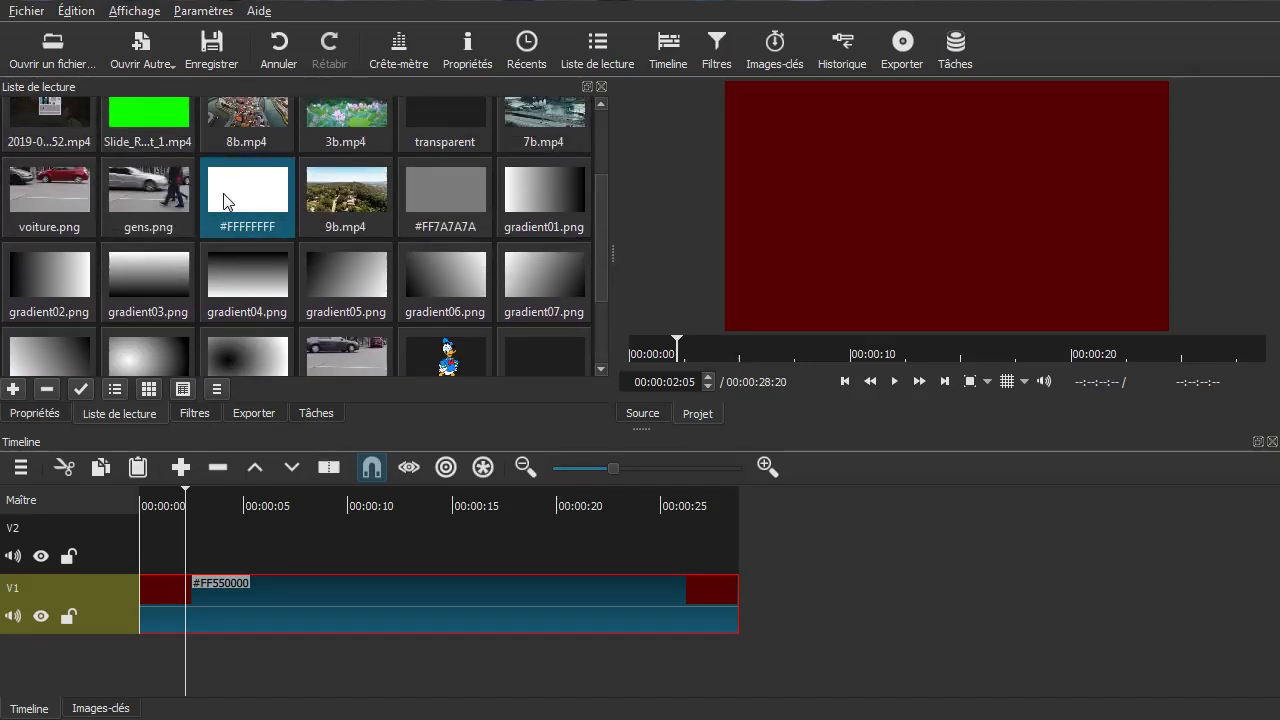
pyautogui.moveTo(253, 197); pyautogui.dragTo(166, 539)
pyautogui.click(180, 540)
pyautogui.moveTo(257, 540); pyautogui.dragTo(155, 551)
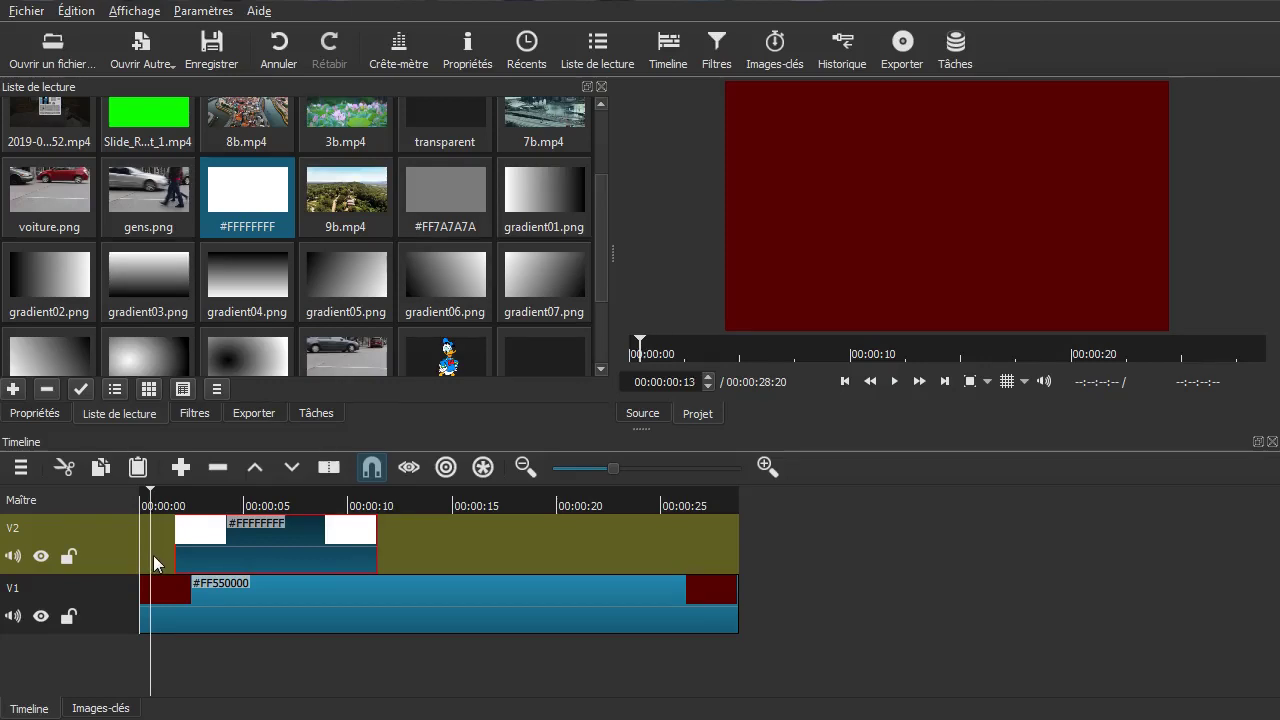
# Step: Play the timeline from the beginning to preview the white clip over the red background
pyautogui.press('Home')
pyautogui.press('space')
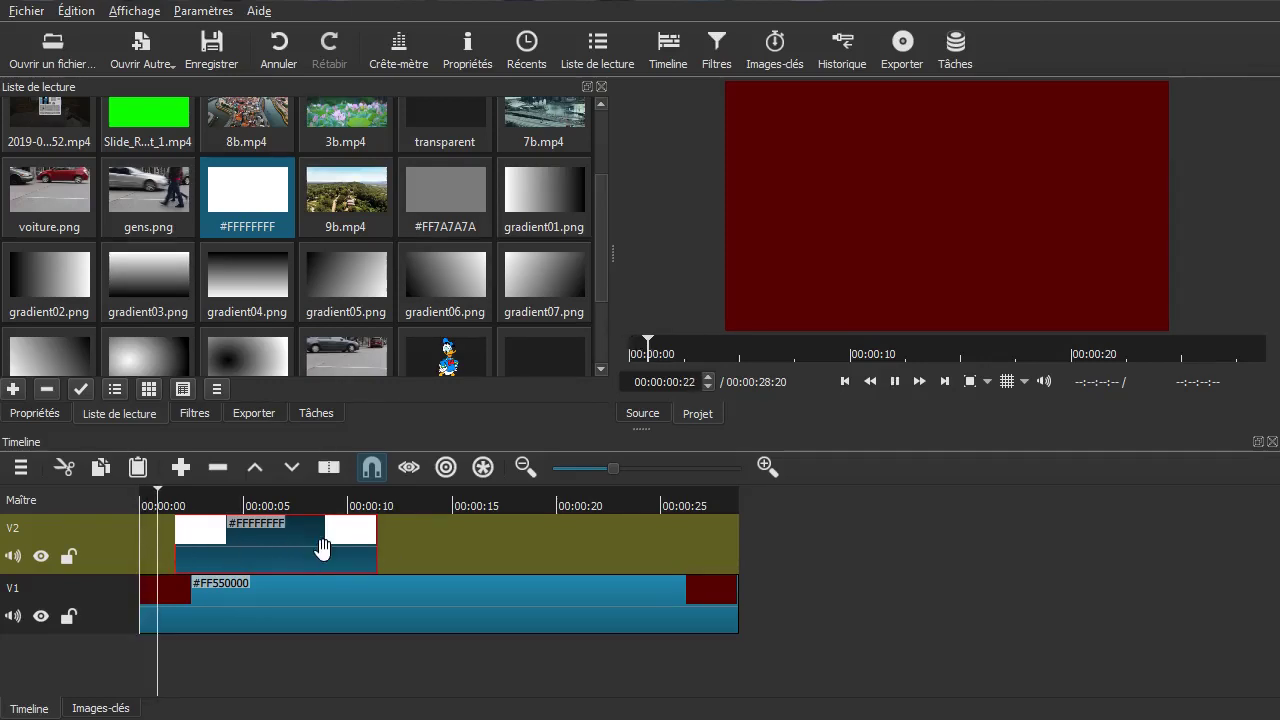
pyautogui.press('space')
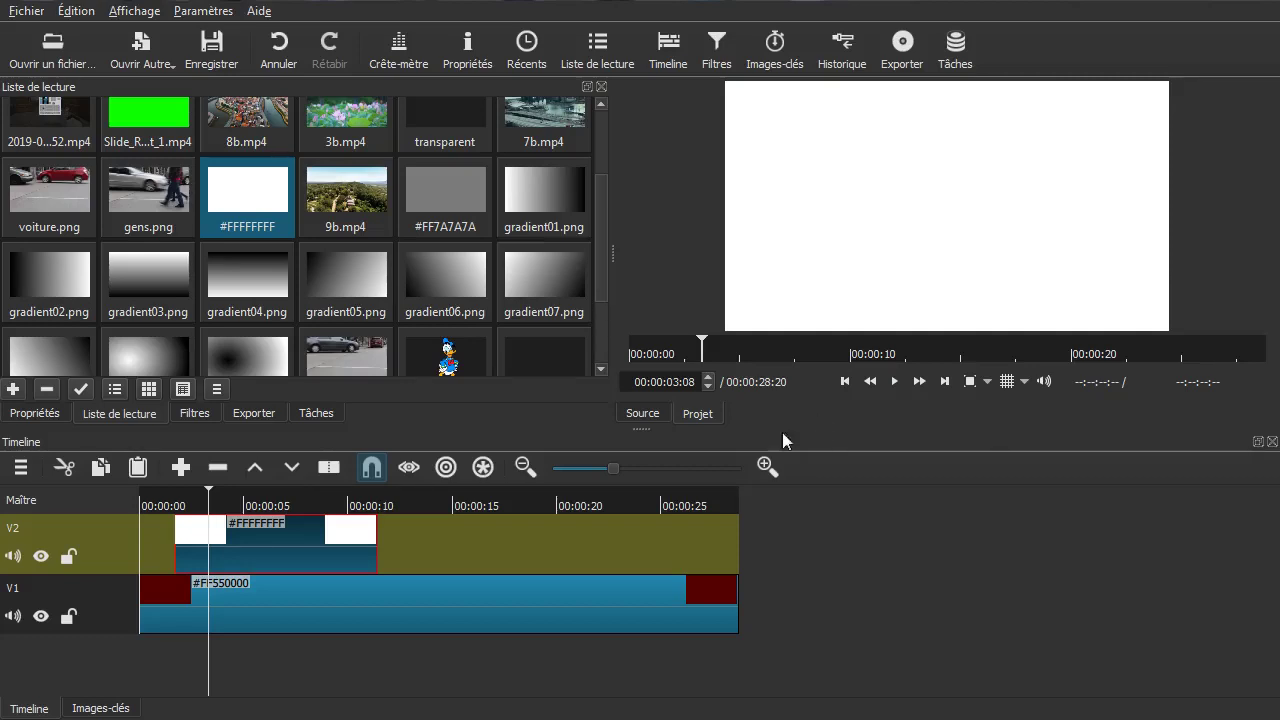
# Step: Enlarge the preview area and add the video filter Masque: Forme Simple to the white clip on V2
pyautogui.click(186, 414)
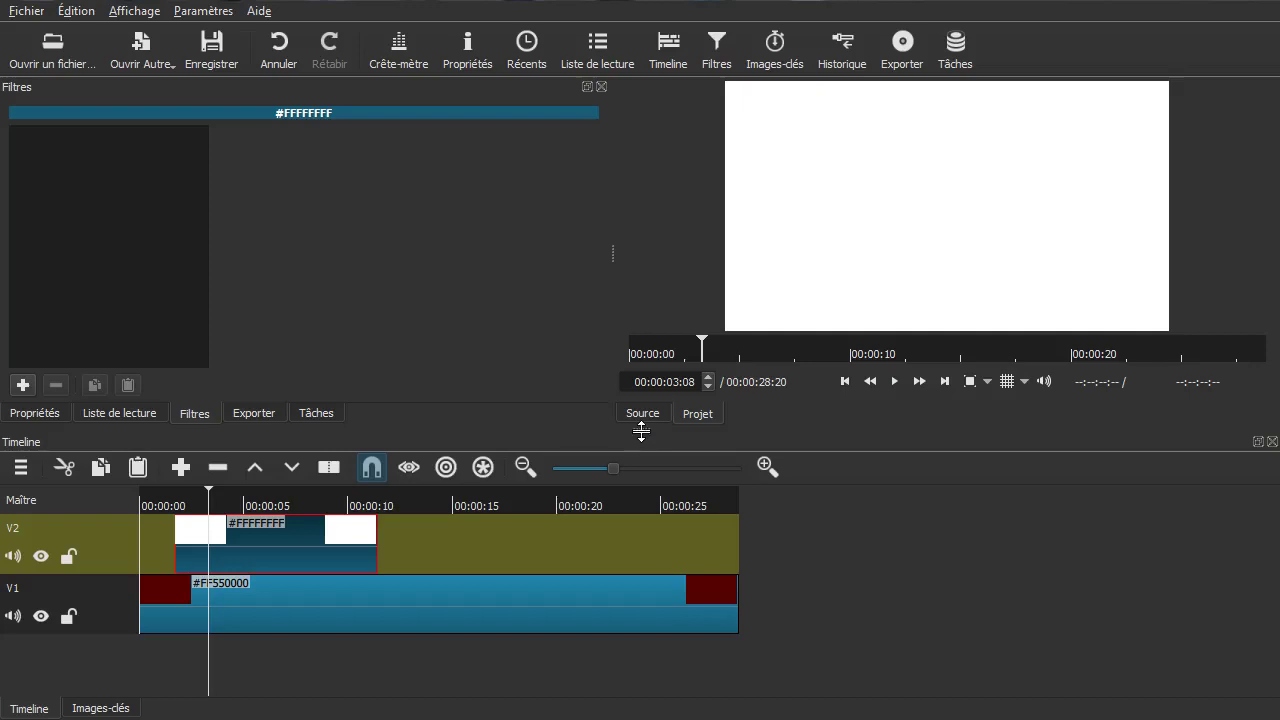
pyautogui.moveTo(641, 432); pyautogui.dragTo(641, 486)
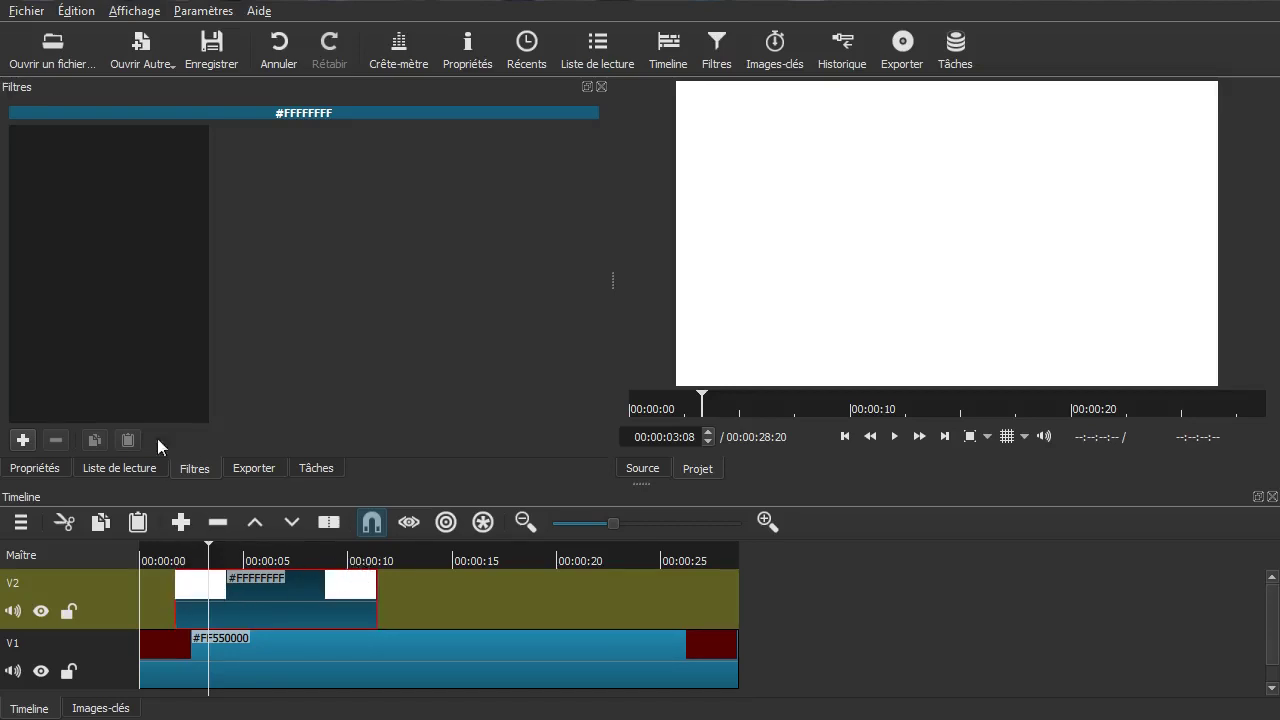
pyautogui.click(22, 440)
pyautogui.click(151, 168)
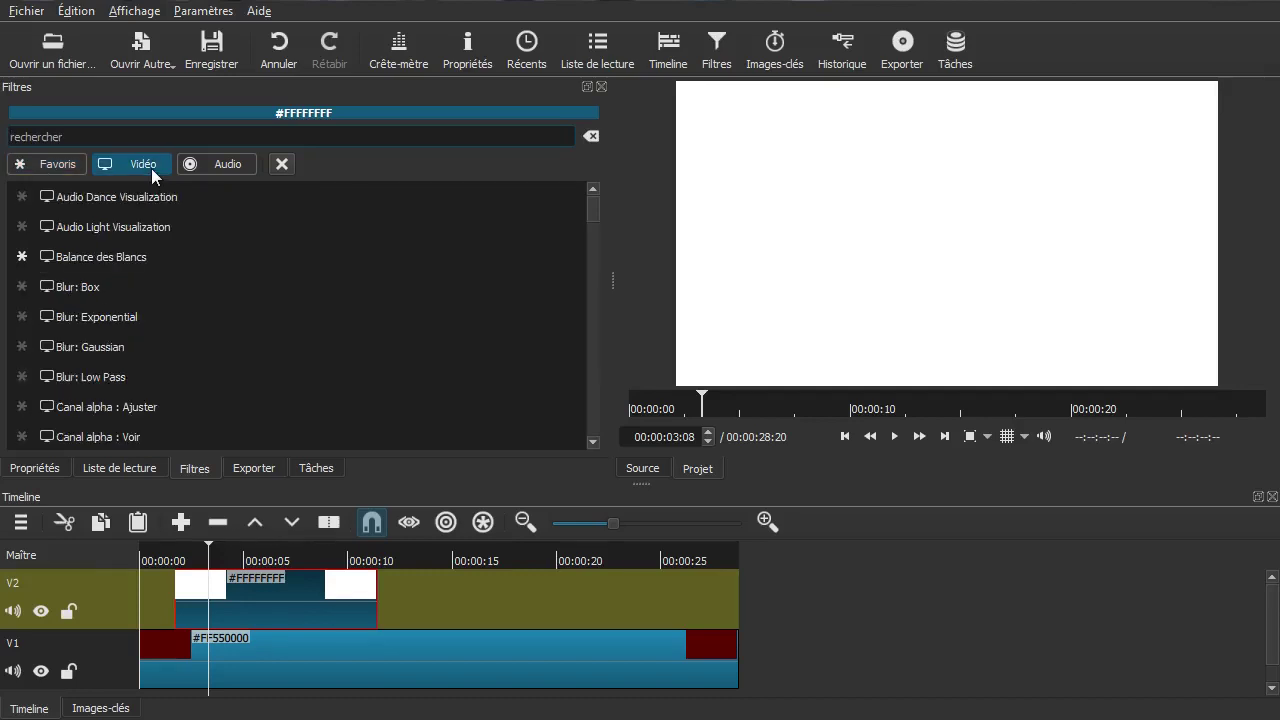
pyautogui.scroll(-3, 262, 305)
pyautogui.scroll(-1, 300, 308)
pyautogui.scroll(-3, 320, 318)
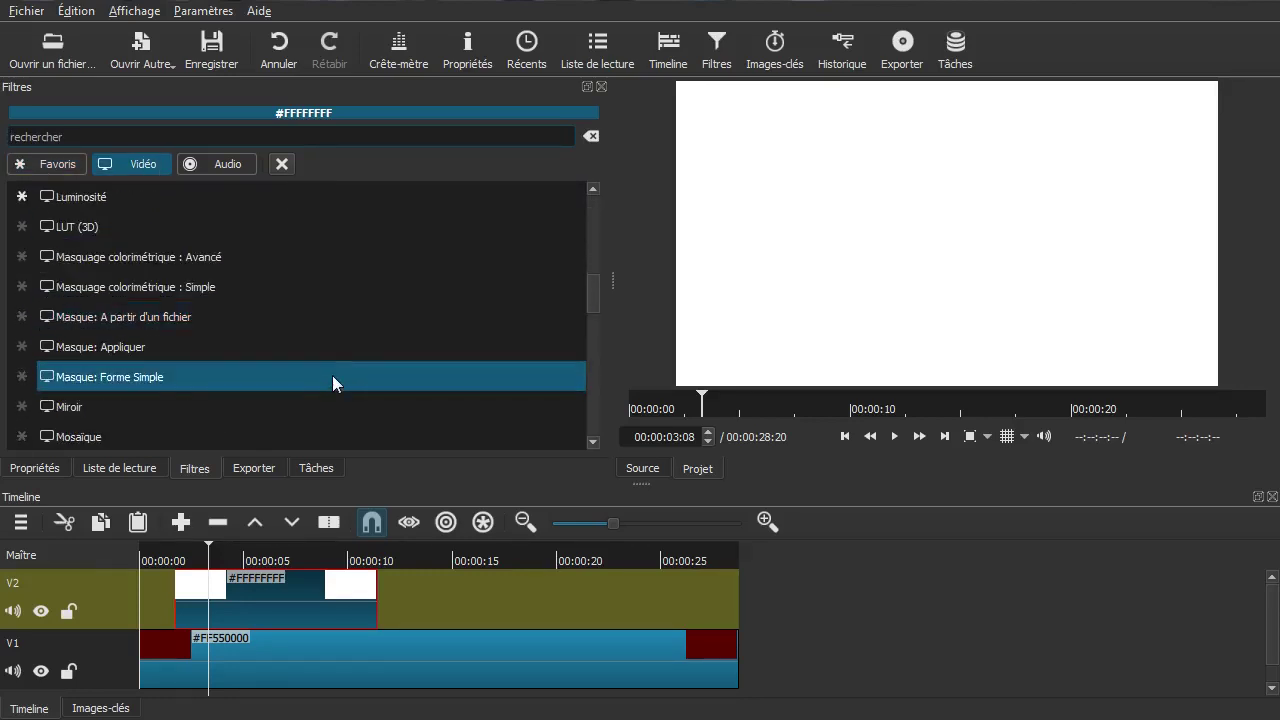
pyautogui.click(97, 377)
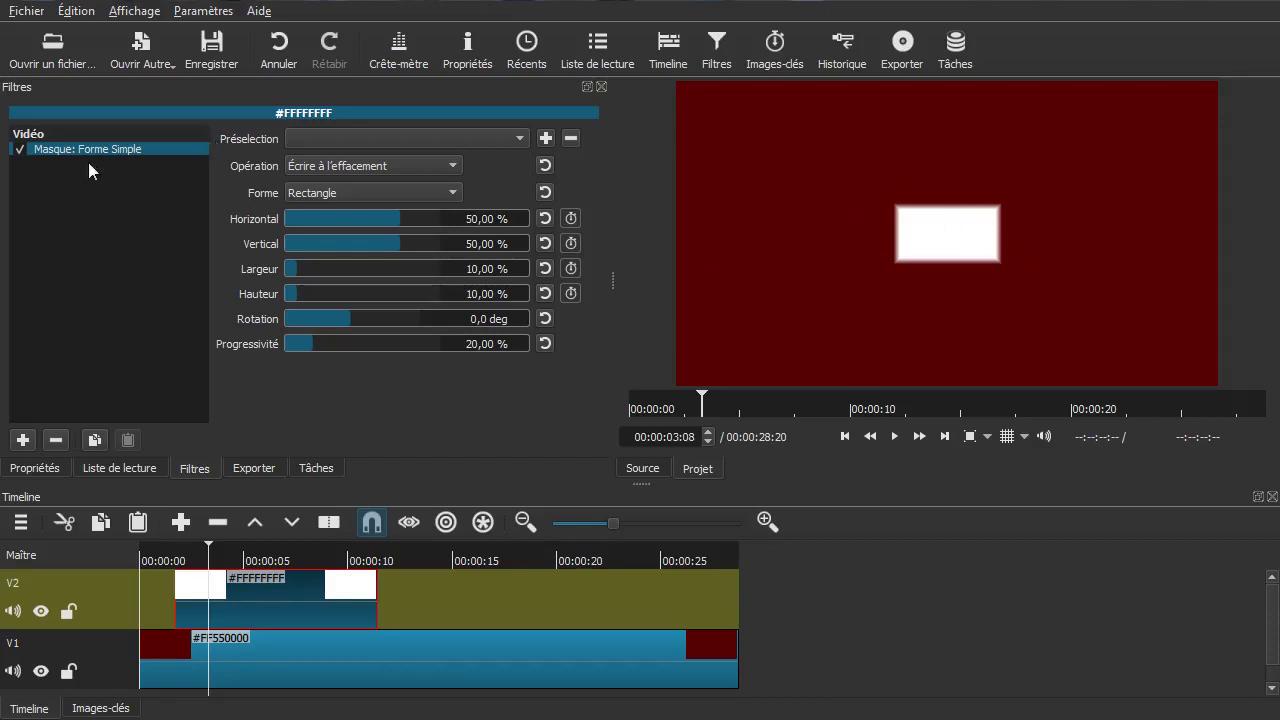
# Step: Set the rectangle mask's Progressivité to 0 %, Largeur to 17 % and Hauteur to 25 %
pyautogui.moveTo(328, 344); pyautogui.dragTo(253, 340)
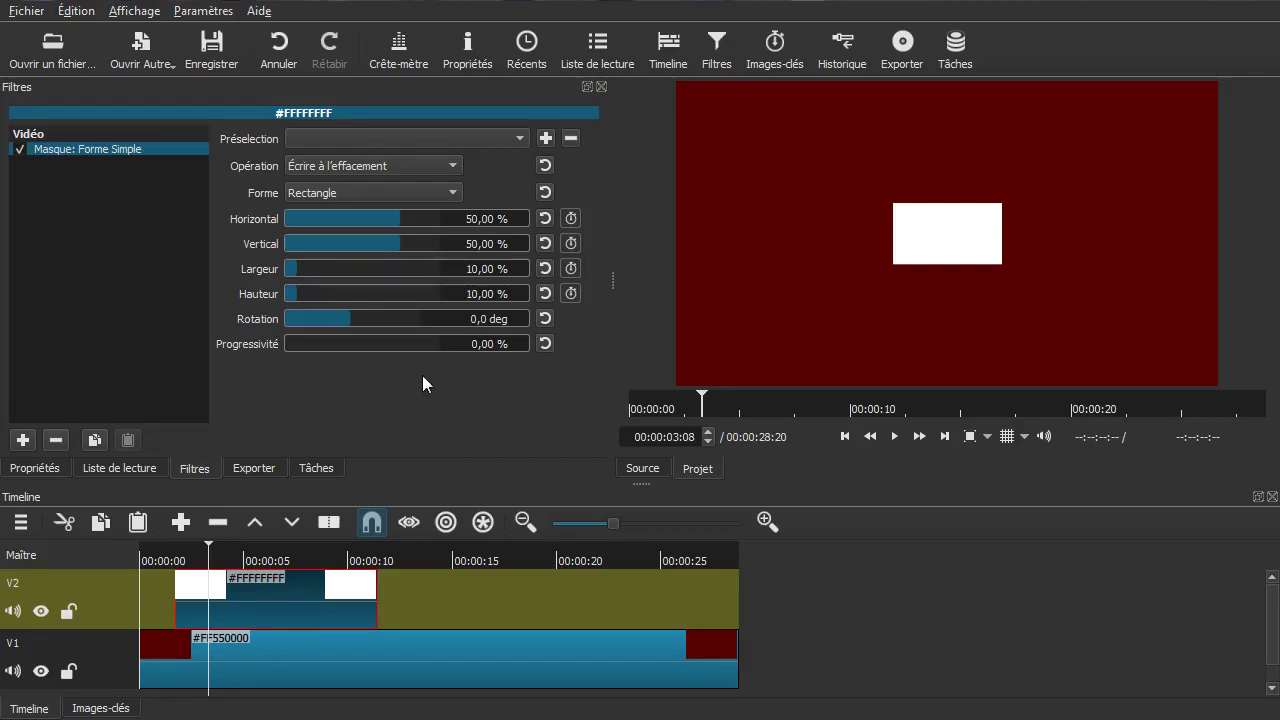
pyautogui.moveTo(309, 267); pyautogui.dragTo(308, 271)
pyautogui.moveTo(303, 271); pyautogui.dragTo(323, 298)
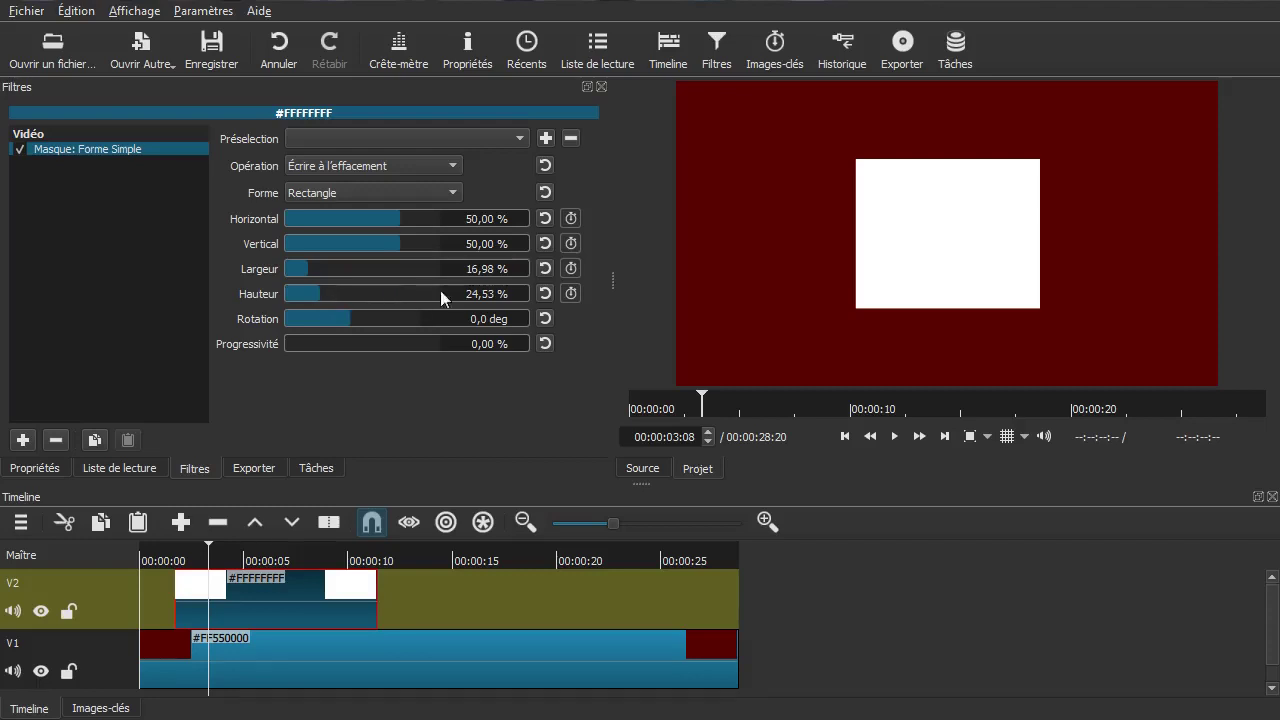
pyautogui.doubleClick(485, 270)
pyautogui.write('17')
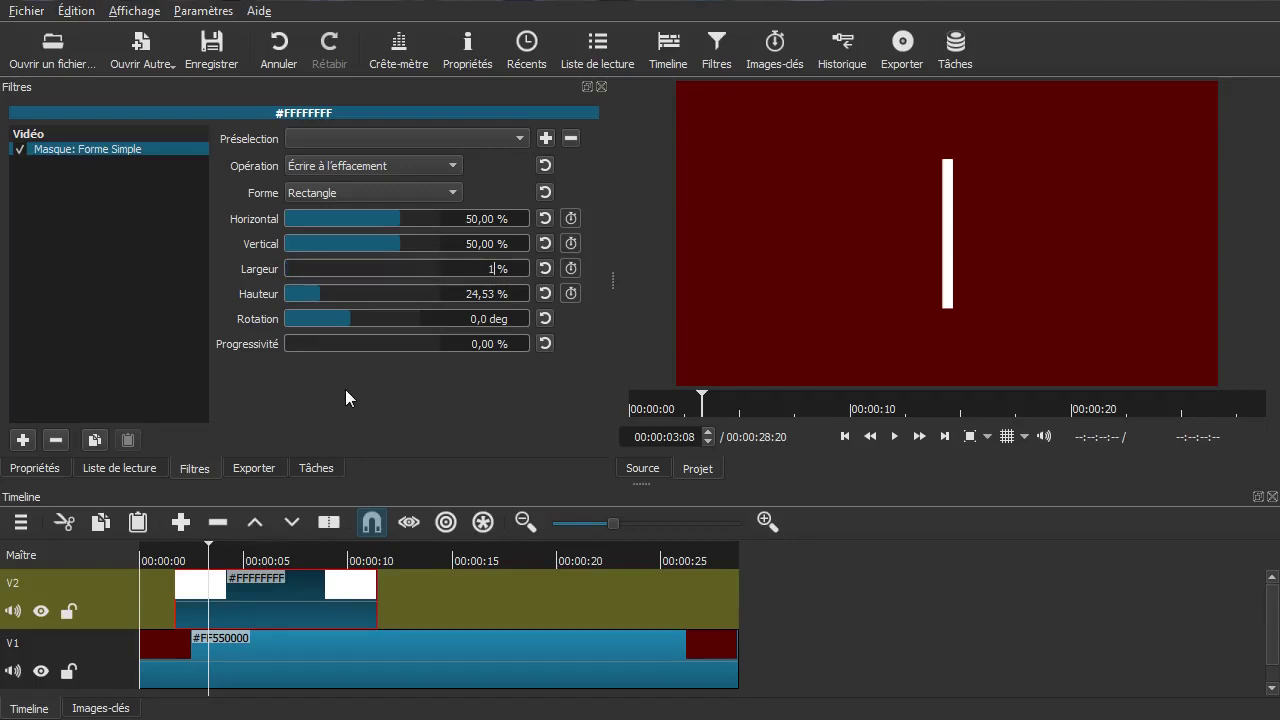
pyautogui.doubleClick(475, 293)
pyautogui.write('25')
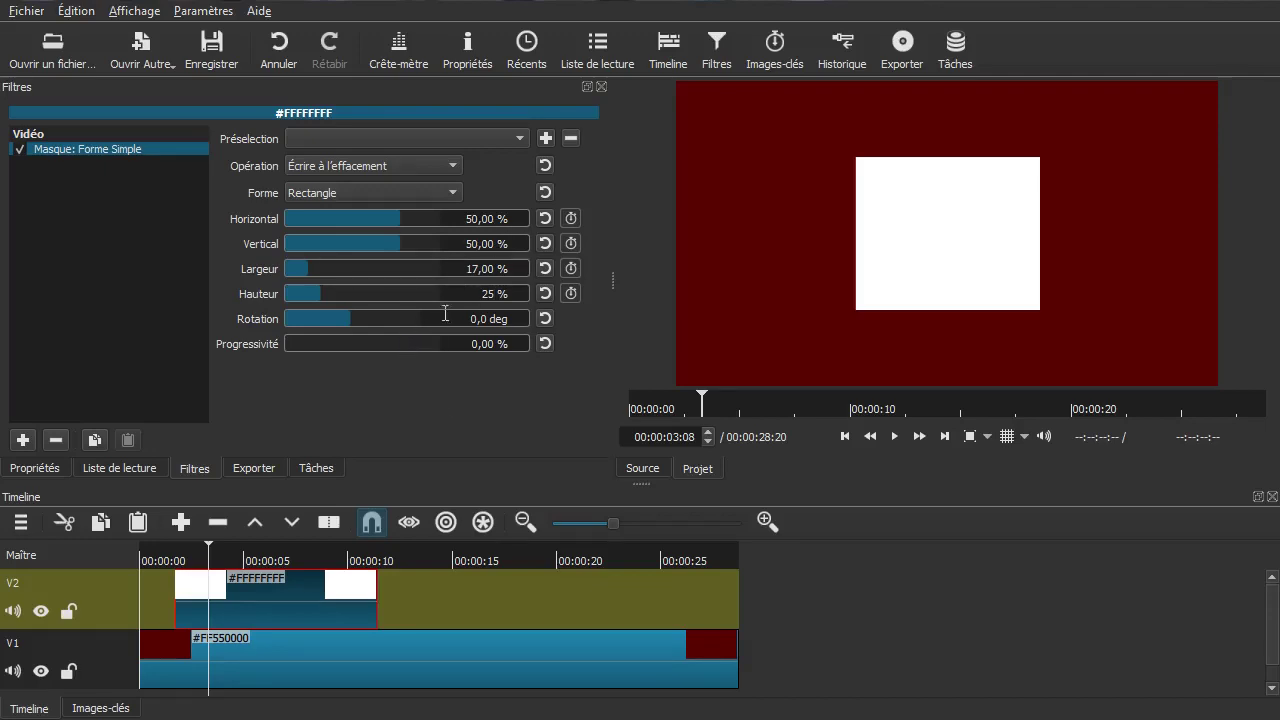
pyautogui.moveTo(434, 340); pyautogui.dragTo(155, 348)
# Step: Duplicate the Masque: Forme Simple filter on the white clip and set the copy's Largeur to 16 %
pyautogui.click(141, 610)
pyautogui.moveTo(140, 612); pyautogui.dragTo(192, 588)
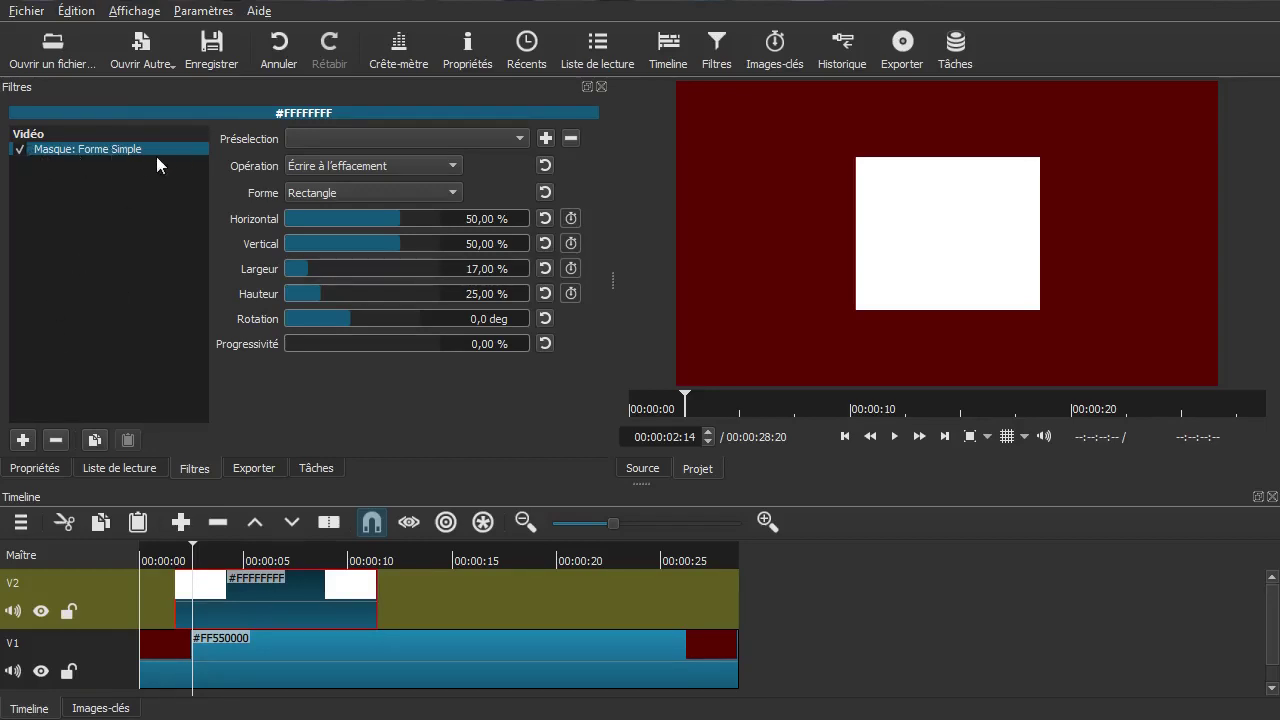
pyautogui.click(93, 441)
pyautogui.click(128, 440)
pyautogui.click(102, 163)
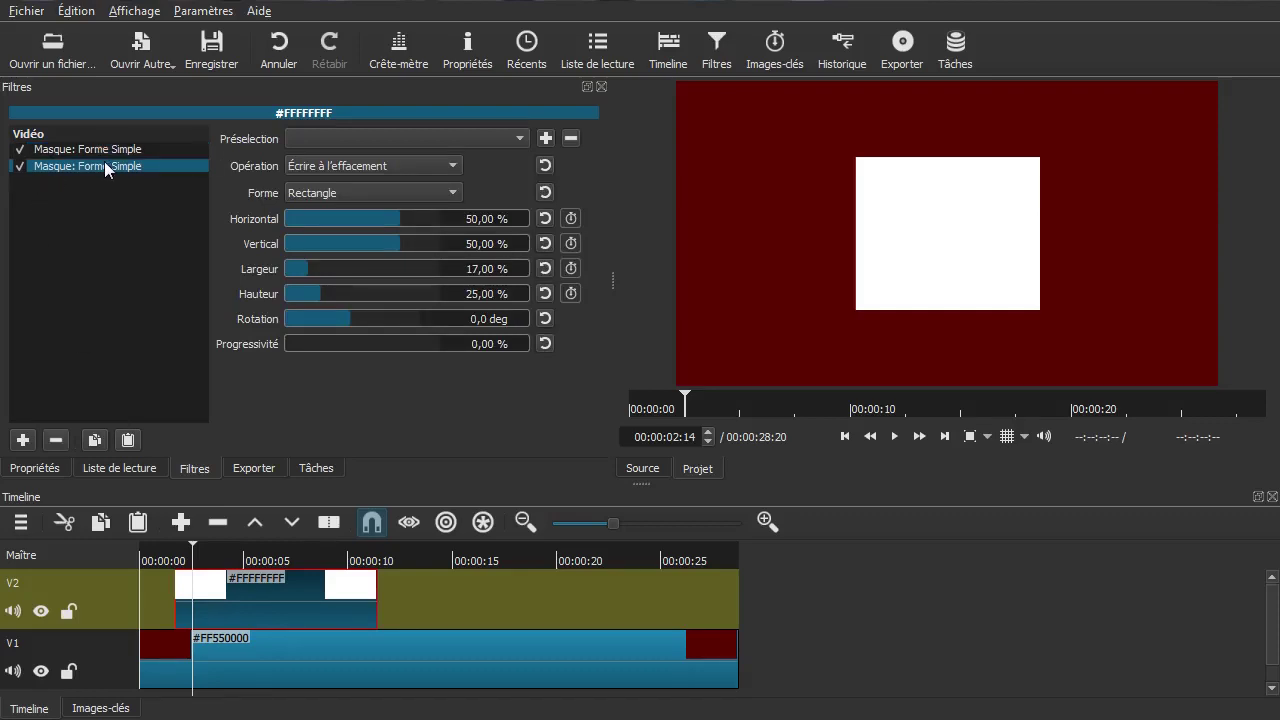
pyautogui.doubleClick(463, 268)
pyautogui.write('16')
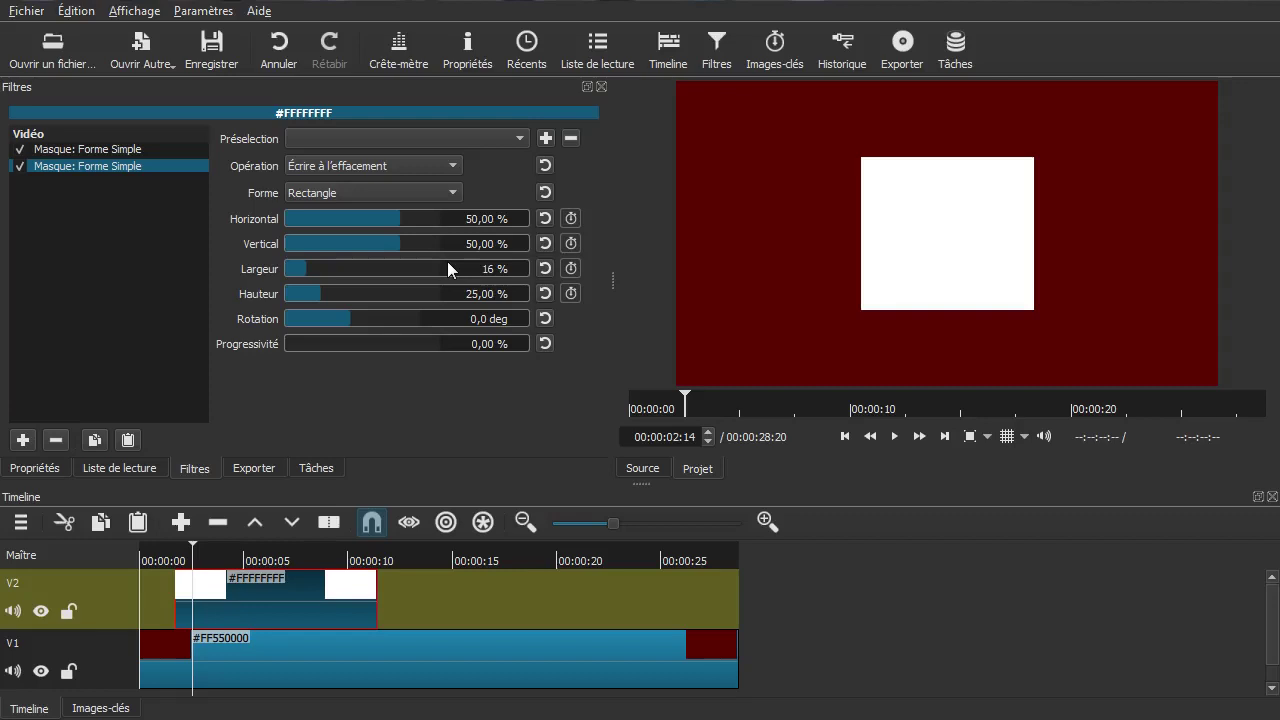
# Step: Set the second rectangle mask's Hauteur to 24 % and its Opération to Soustraire
pyautogui.doubleClick(464, 292)
pyautogui.write('24')
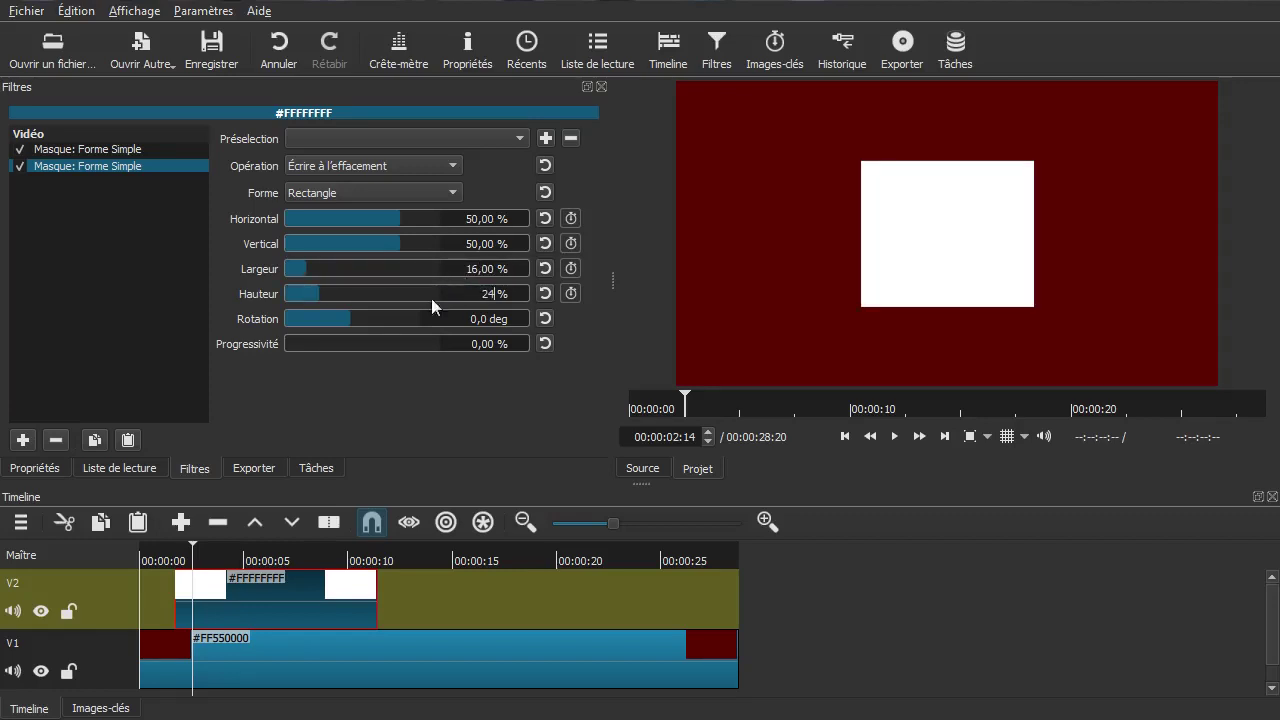
pyautogui.click(358, 164)
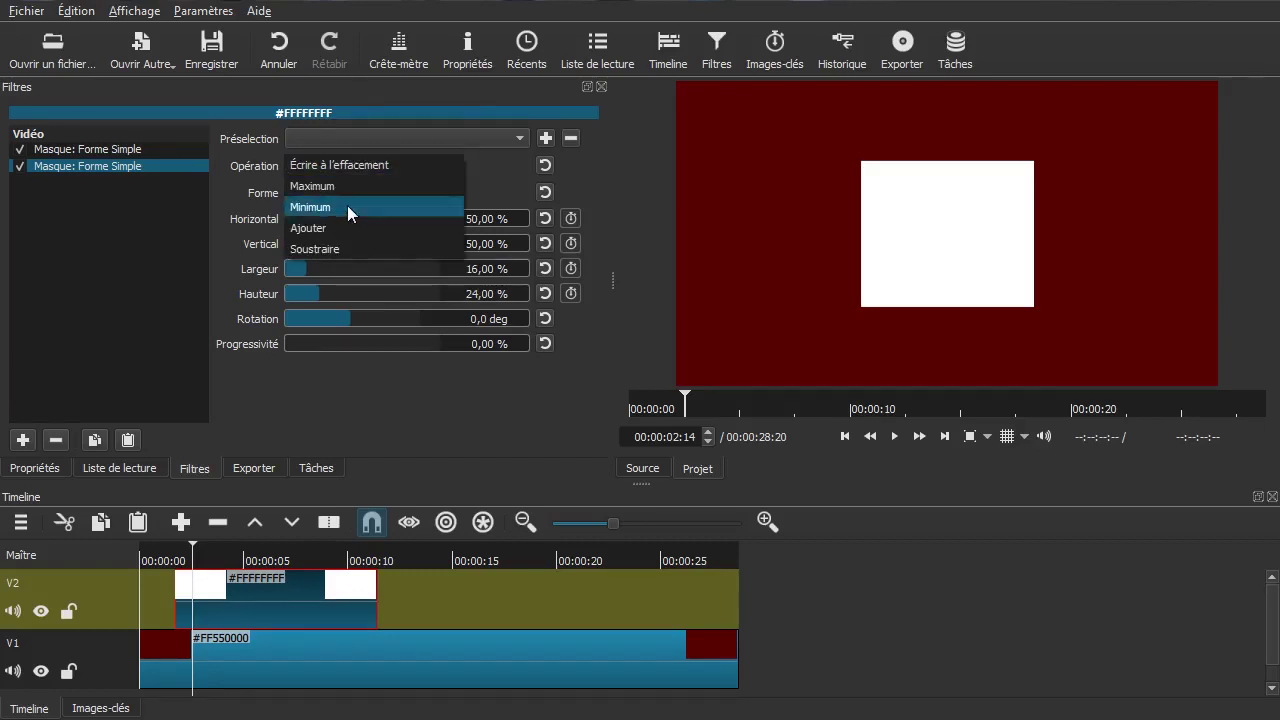
pyautogui.click(344, 250)
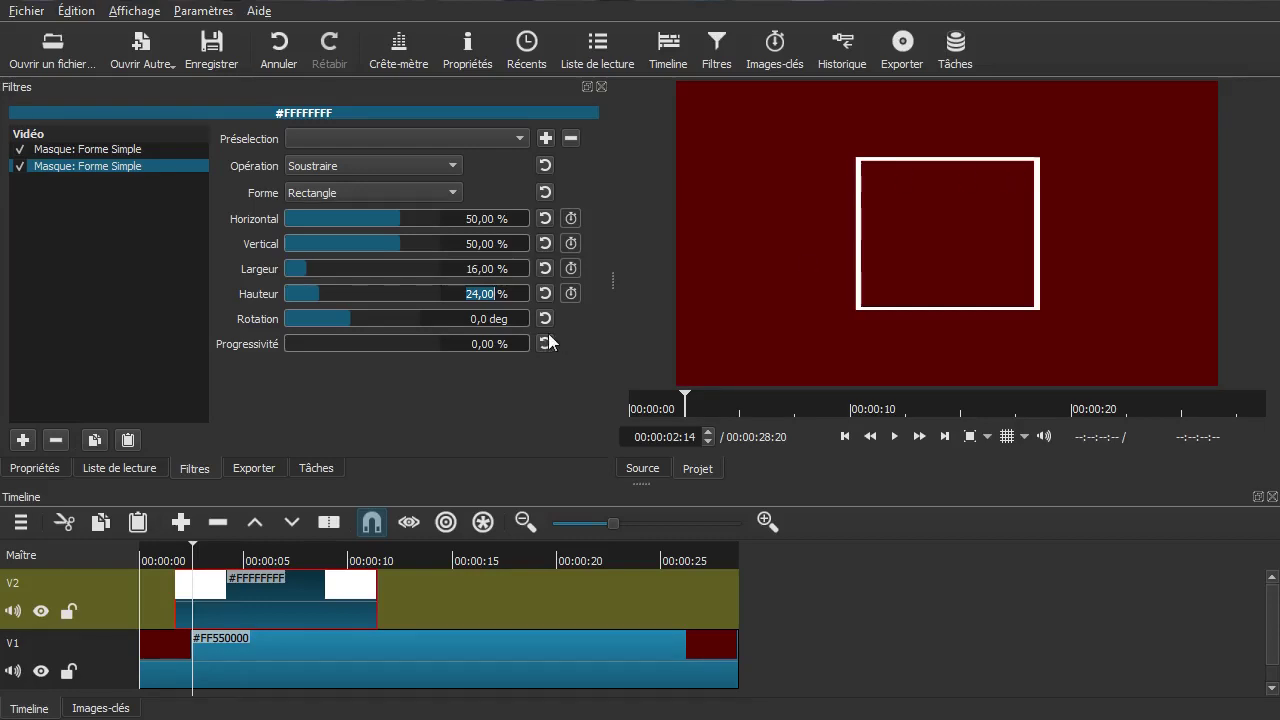
# Step: Try a Largeur of 15 % on the second mask and set it back to 16 %
pyautogui.doubleClick(480, 268)
pyautogui.write('15')
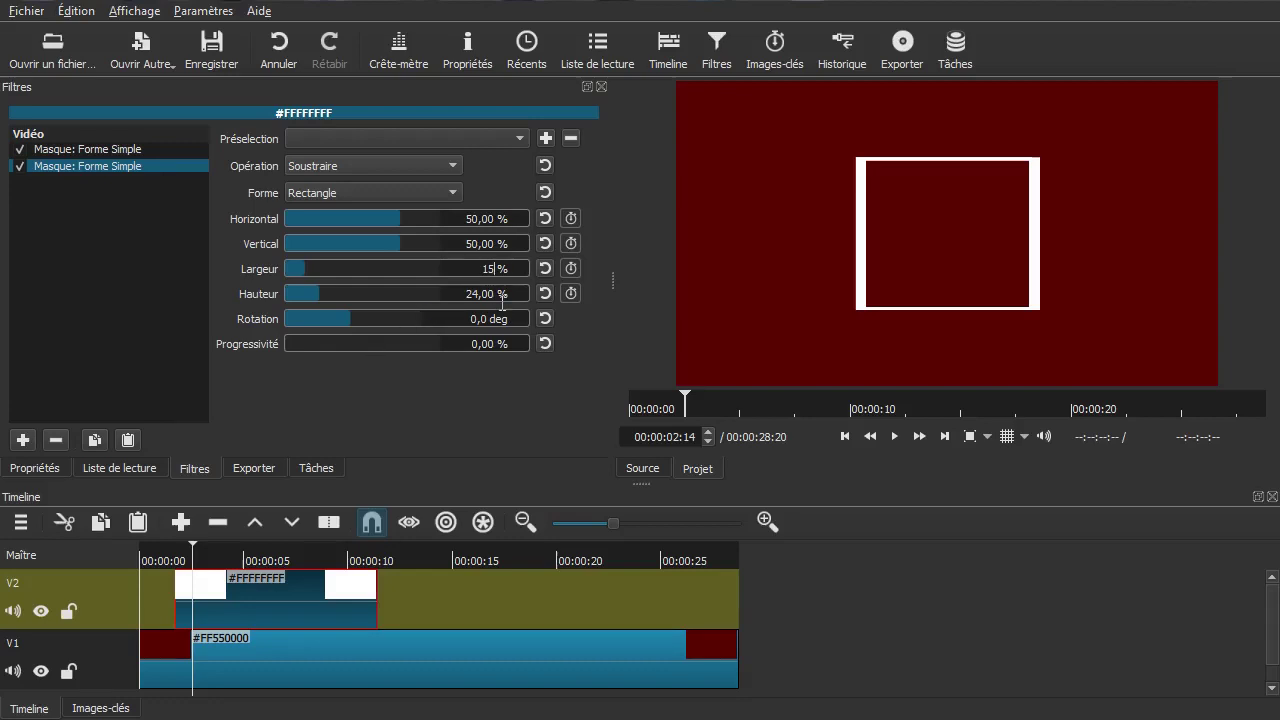
pyautogui.press('BackSpace')
pyautogui.write('6')
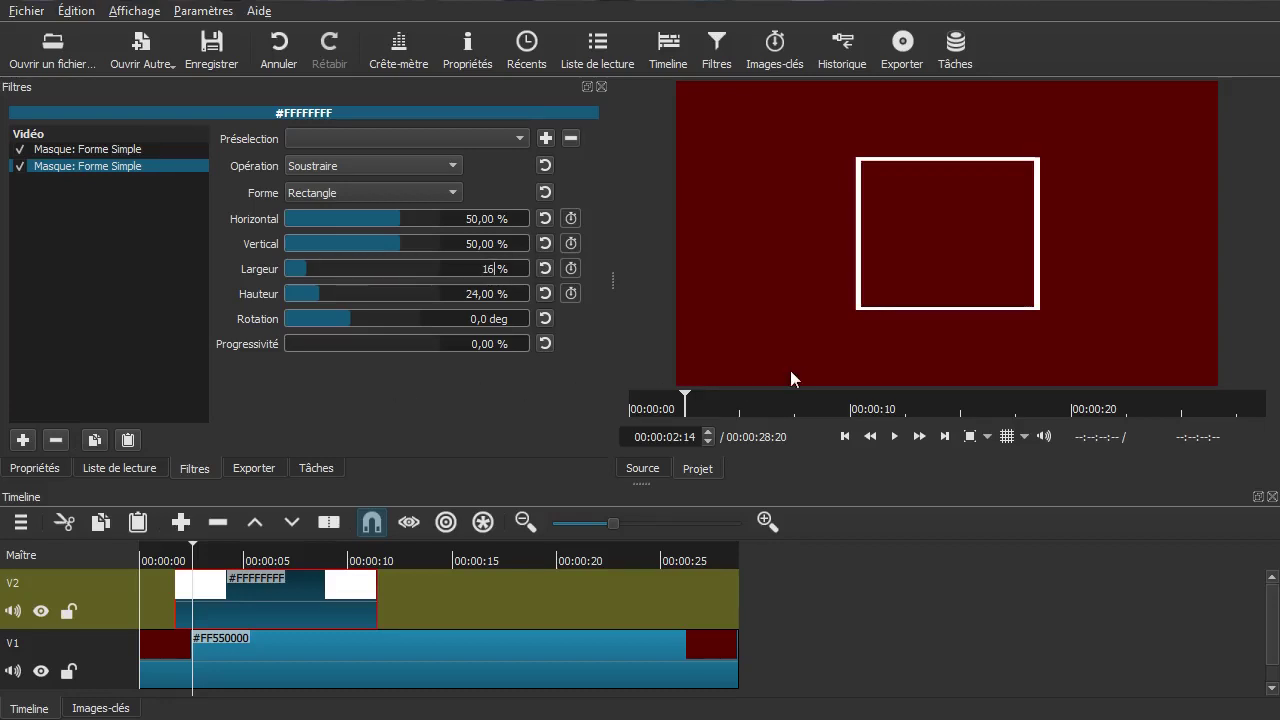
# Step: Play the timeline from the beginning to preview the white rectangular outline over the red background
pyautogui.click(152, 608)
pyautogui.press('Home')
pyautogui.press('space')
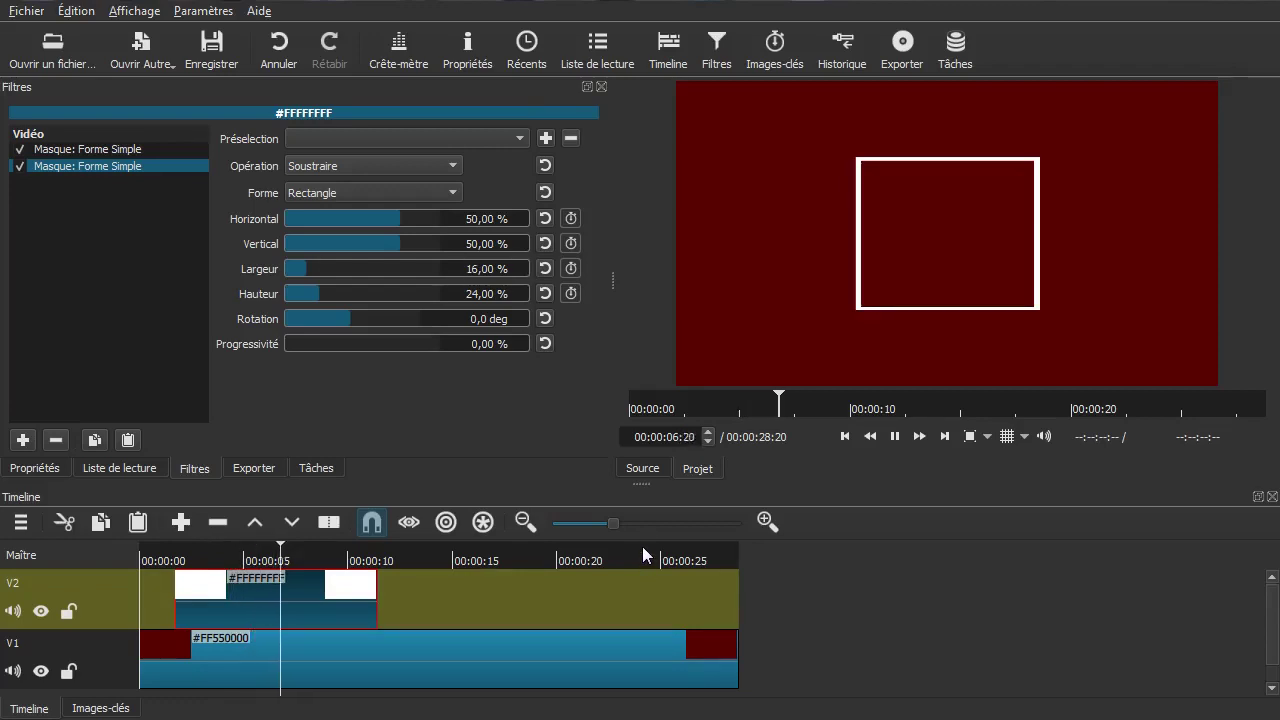
pyautogui.press('space')
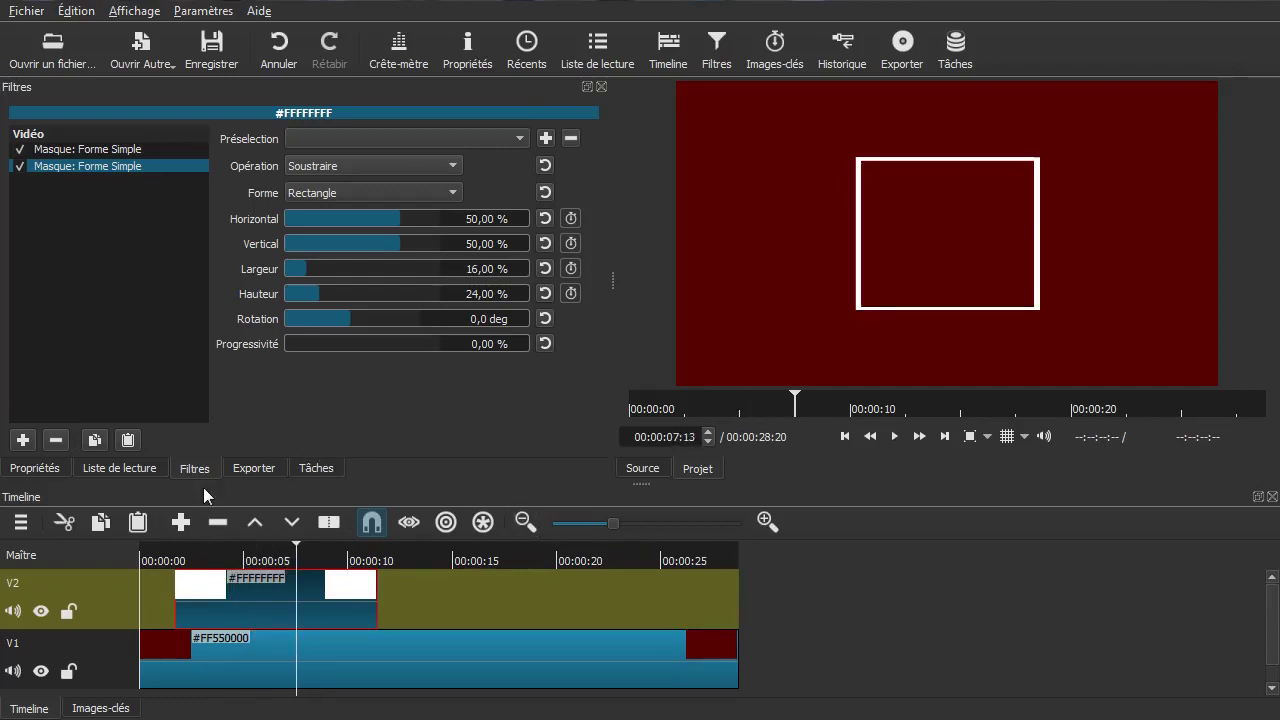
# Step: Compare the white clip with and without the second mask, leave that mask disabled, and select the first mask
pyautogui.click(188, 600)
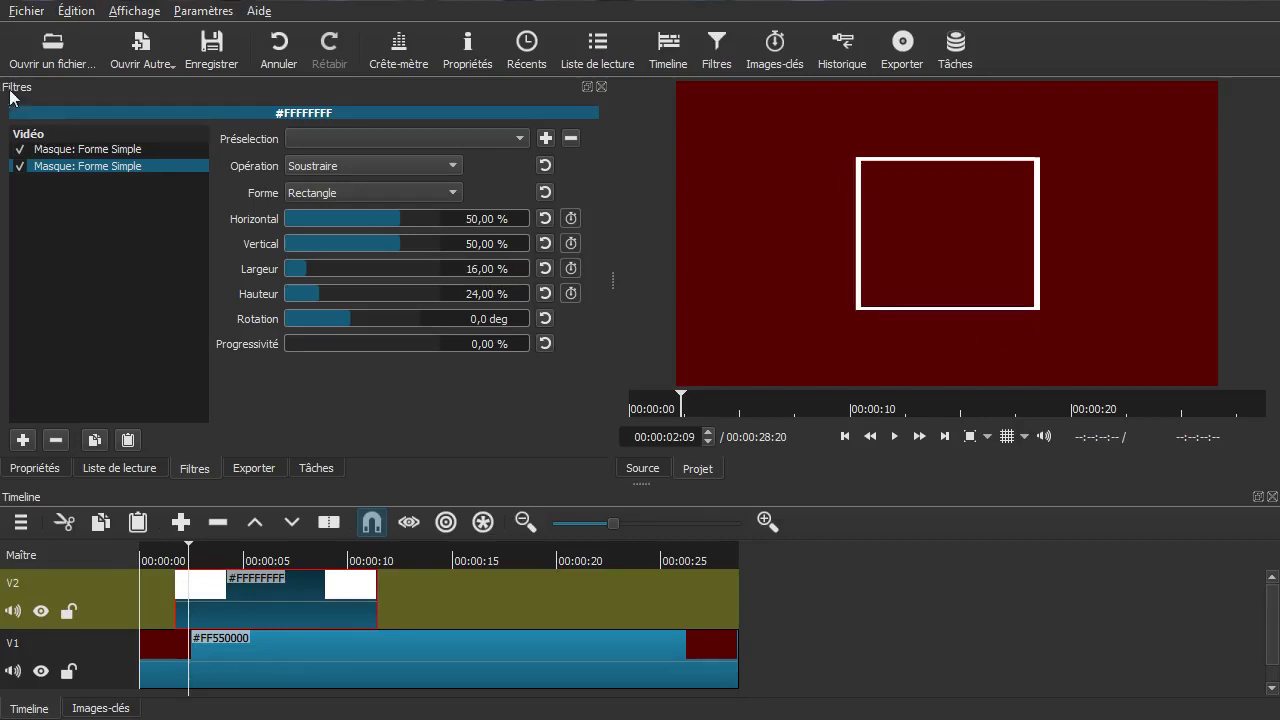
pyautogui.click(19, 166)
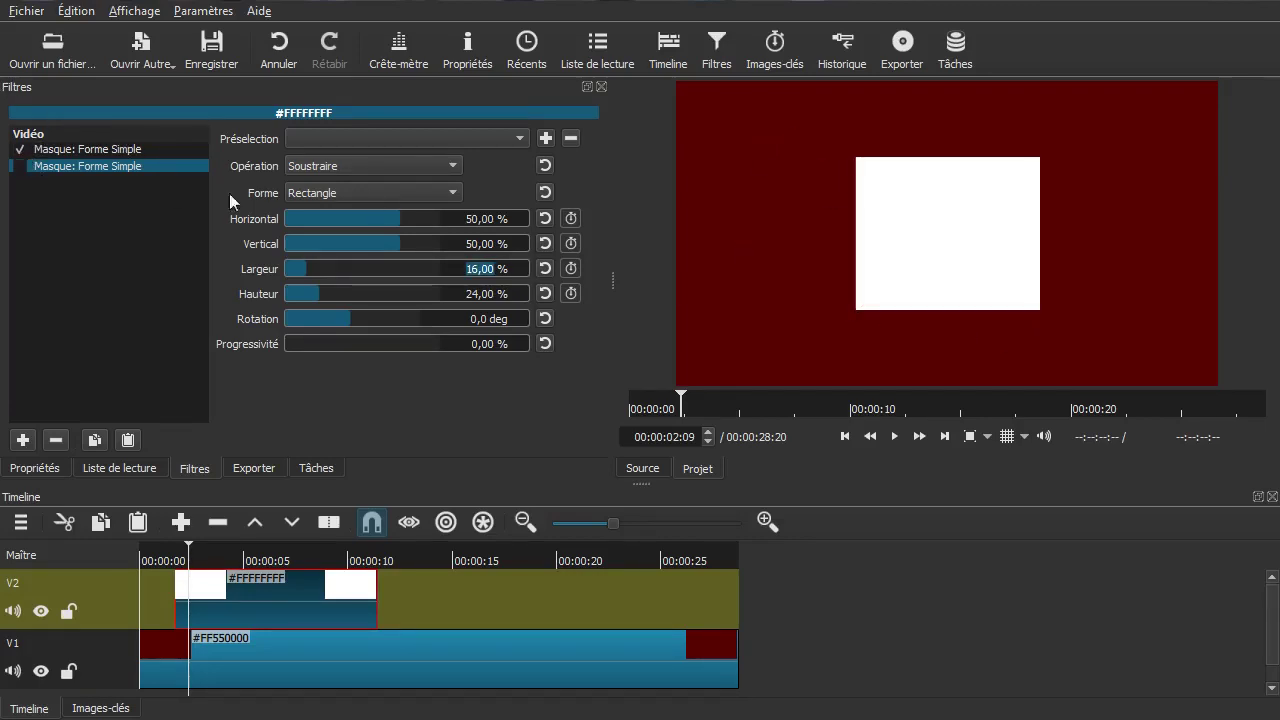
pyautogui.click(19, 167)
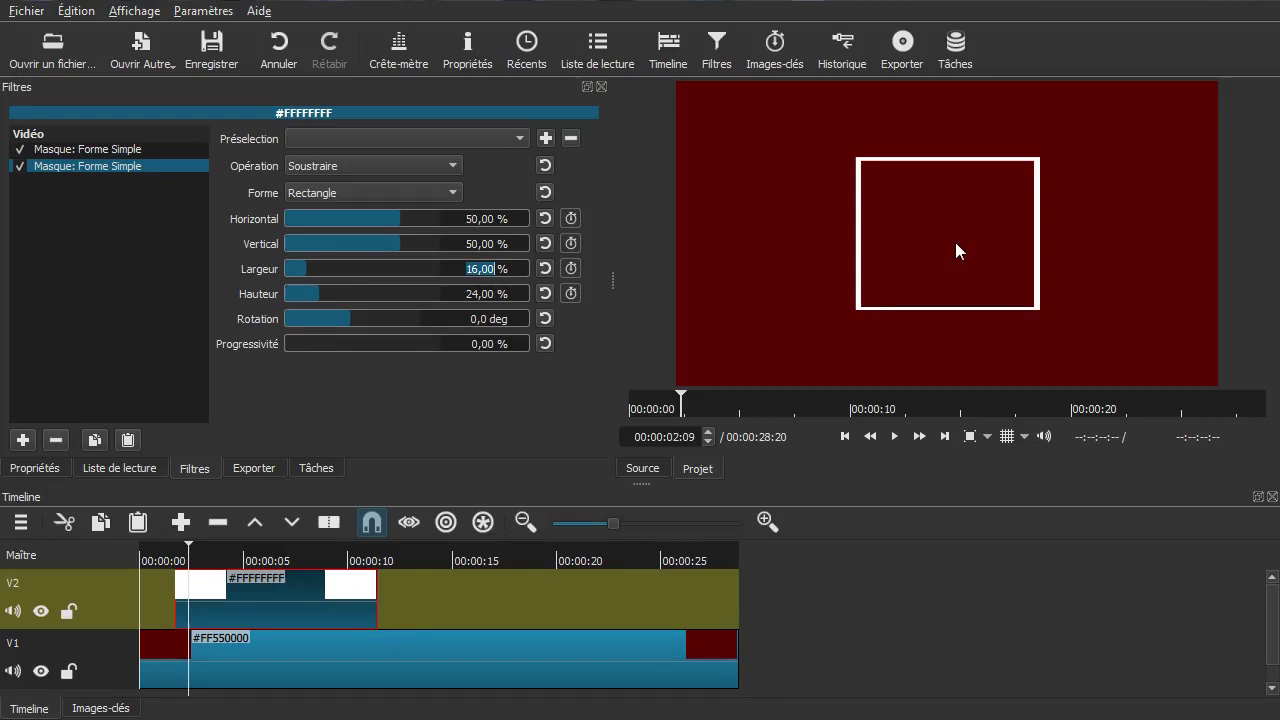
pyautogui.click(20, 167)
pyautogui.click(95, 152)
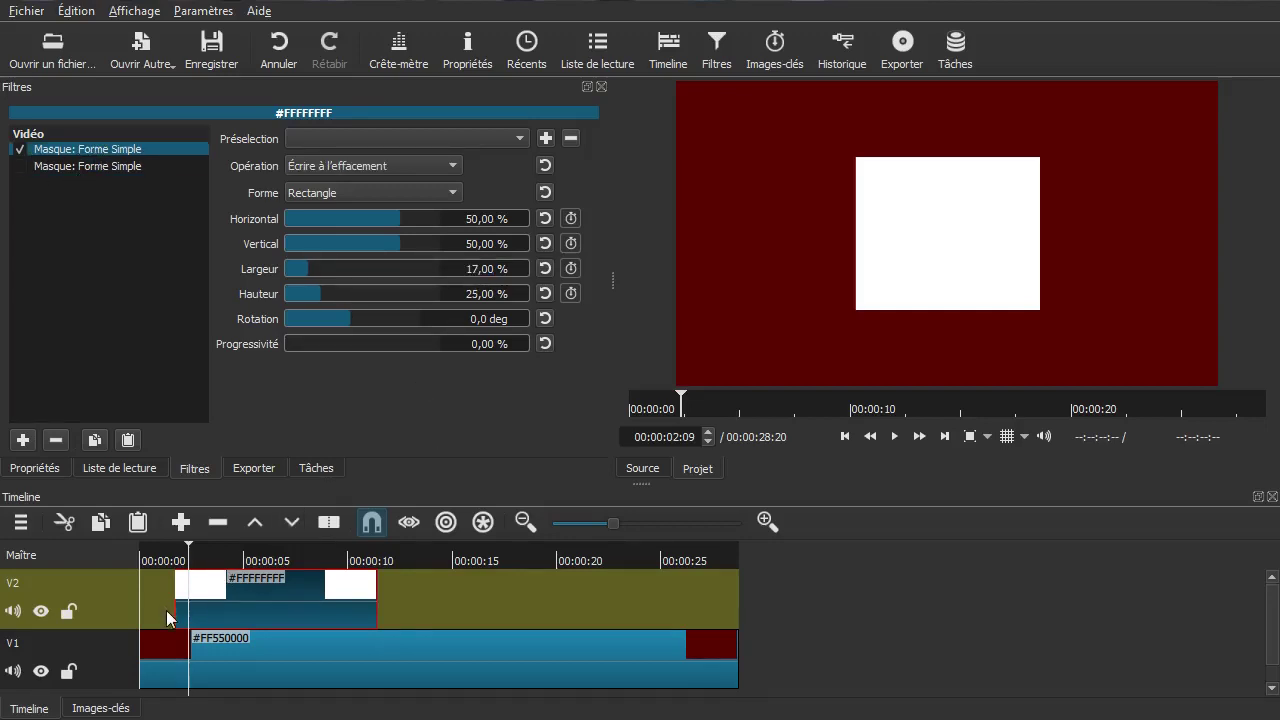
# Step: Play the timeline from just before the white clip to preview how the solid rectangle appears
pyautogui.moveTo(160, 612)
pyautogui.mouseDown()
pyautogui.moveTo(229, 606)
pyautogui.moveTo(156, 610)
pyautogui.mouseUp()
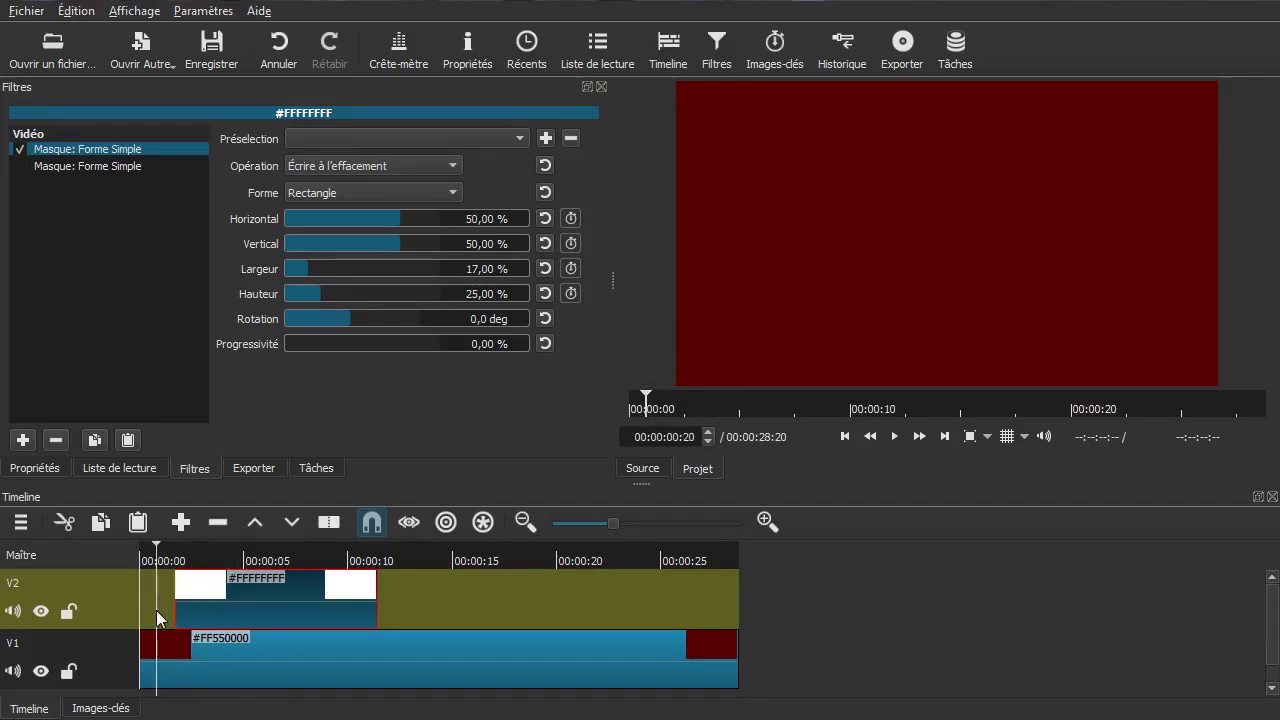
pyautogui.press('space')
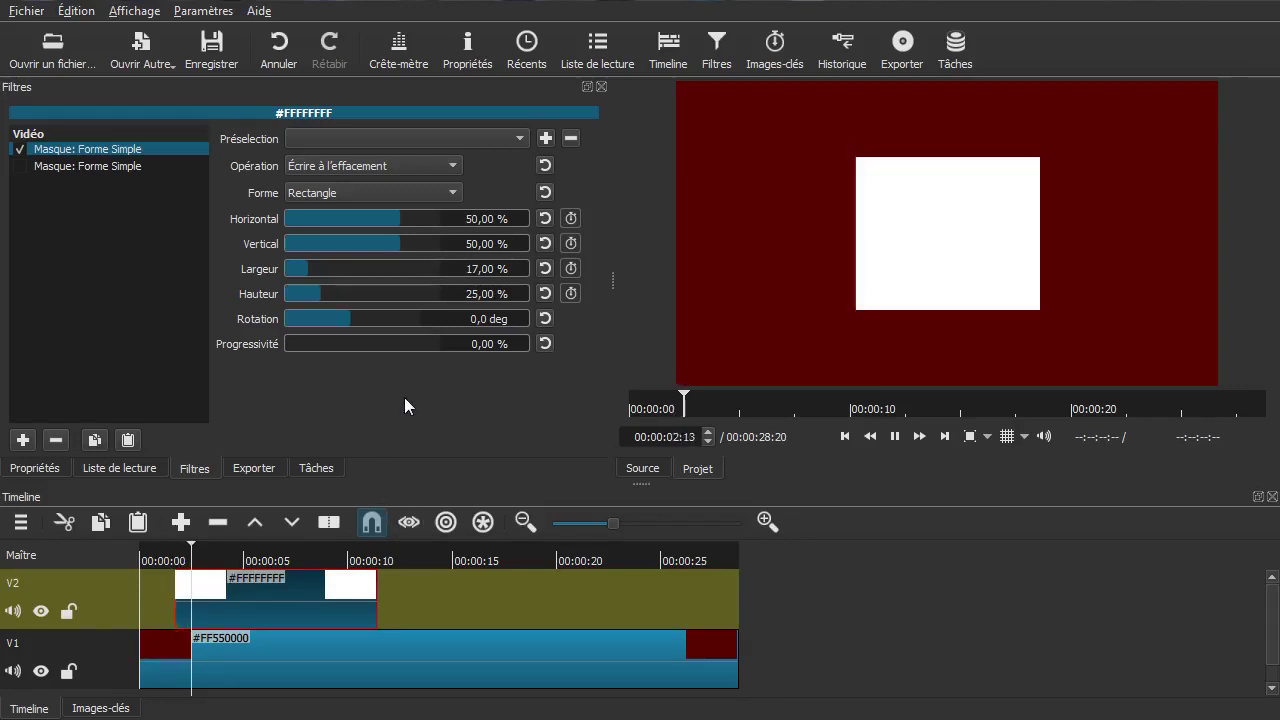
pyautogui.press('space')
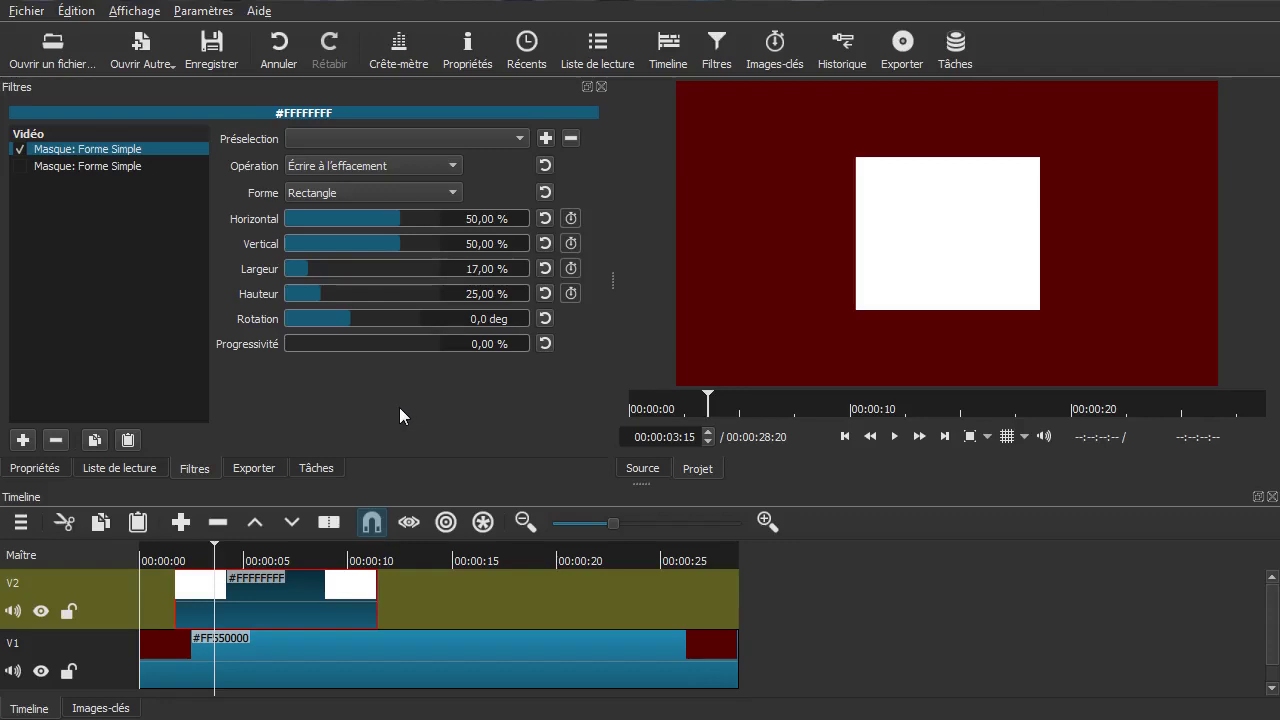
# Step: Trim the end of the red clip on V1 so the project lasts 00:00:26:20
pyautogui.click(766, 521)
pyautogui.click(766, 521)
pyautogui.click(766, 522)
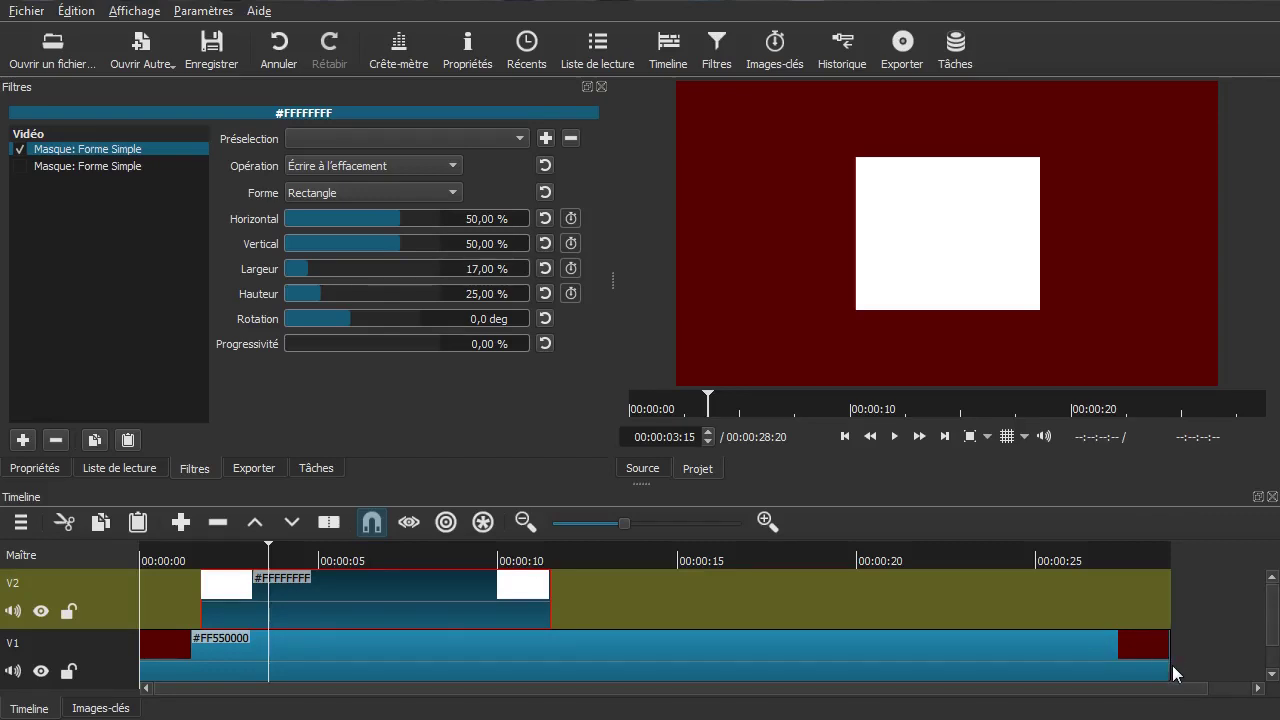
pyautogui.moveTo(1166, 662); pyautogui.dragTo(1086, 671)
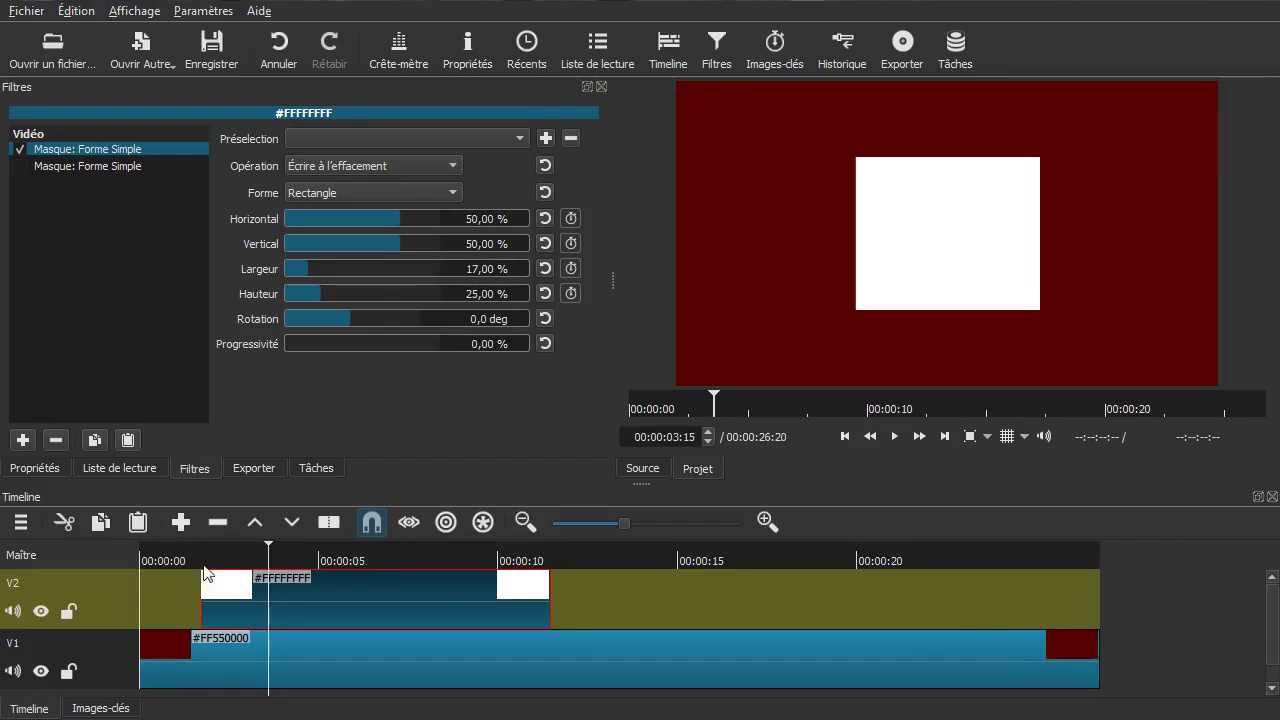
# Step: Enable keyframes for the first mask's Largeur and Hauteur at 00:00:03:07 and enlarge the keyframe area
pyautogui.click(260, 600)
pyautogui.click(263, 600)
pyautogui.moveTo(263, 600); pyautogui.dragTo(257, 600)
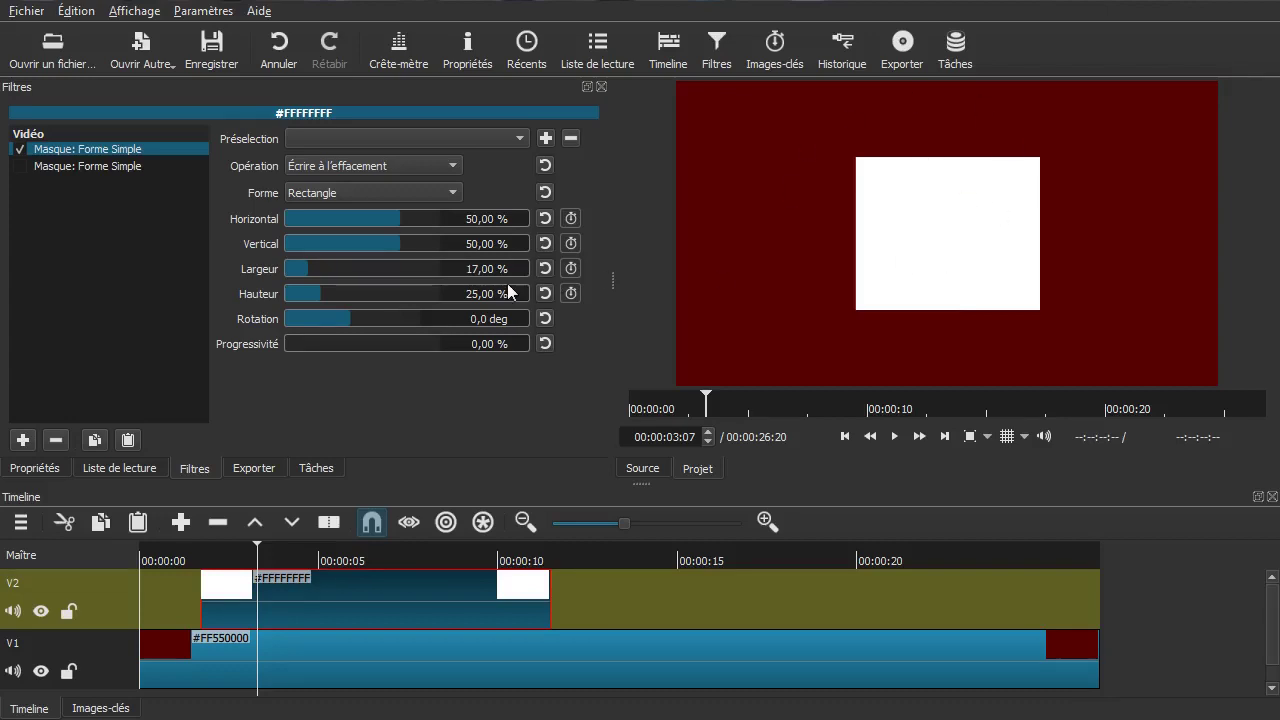
pyautogui.click(569, 270)
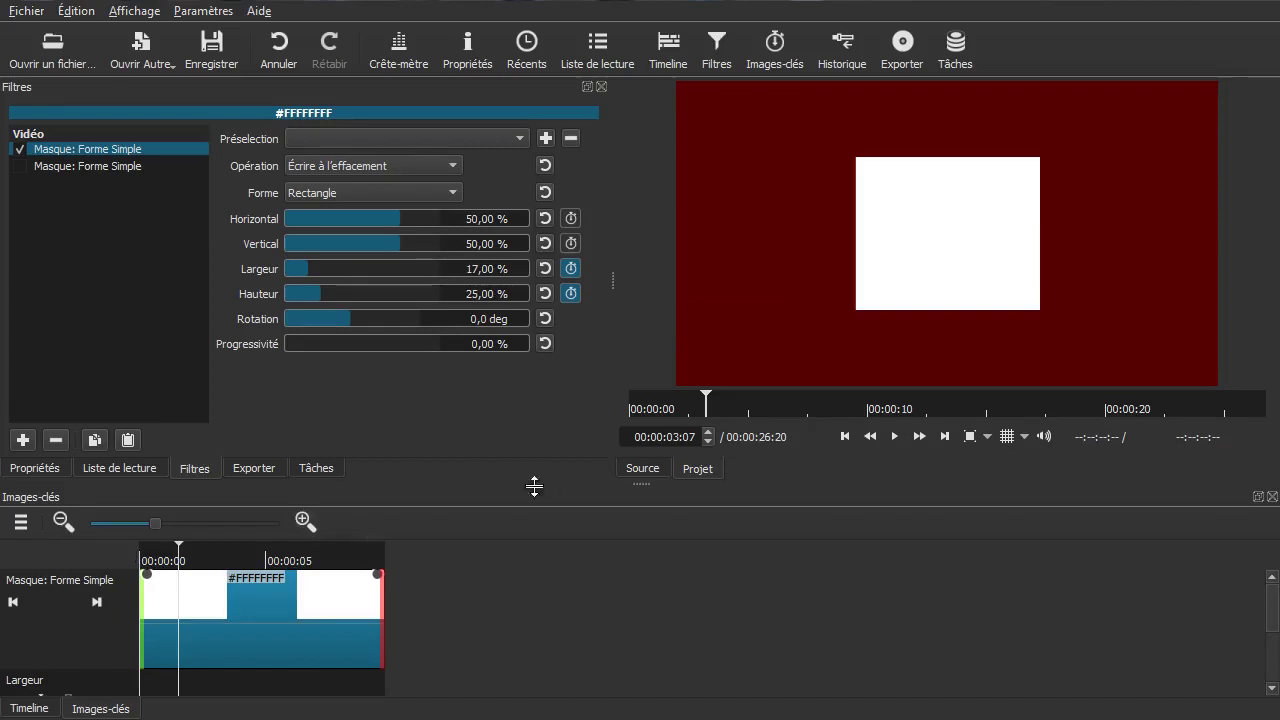
pyautogui.moveTo(638, 485); pyautogui.dragTo(640, 406)
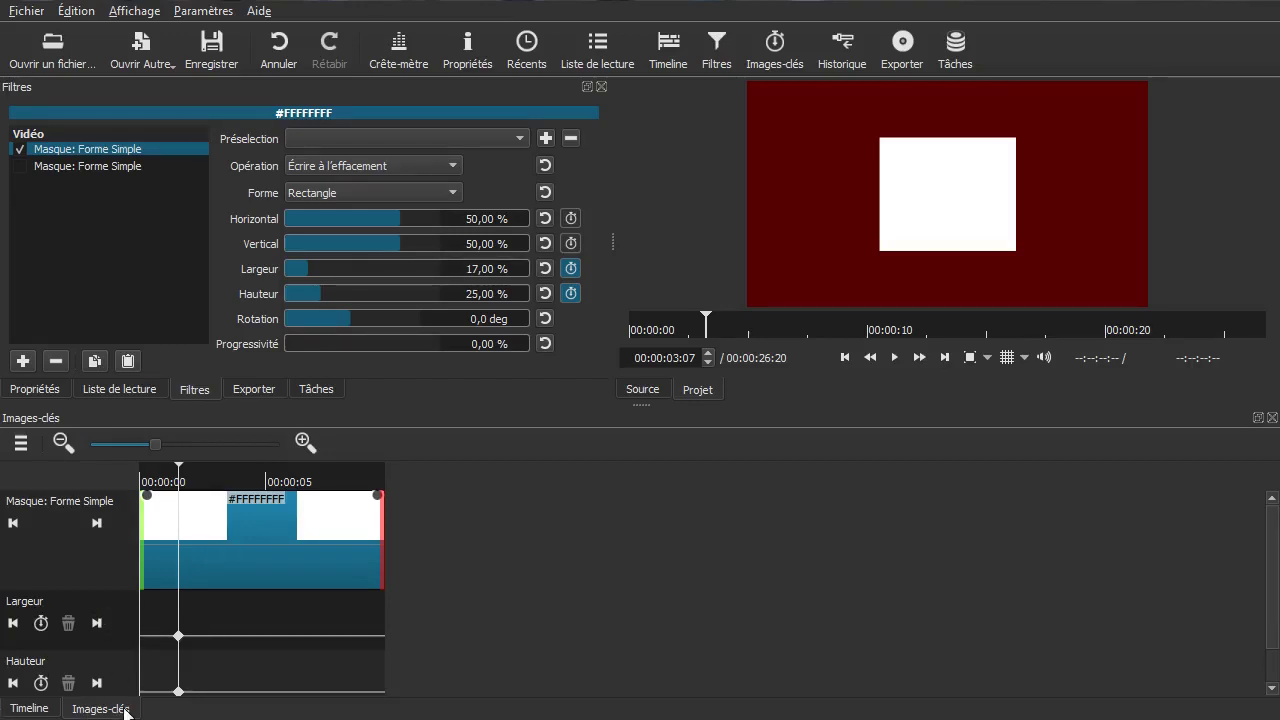
# Step: Set the first mask's Largeur and Hauteur to 0 % at the start of the white clip
pyautogui.click(14, 526)
pyautogui.click(14, 524)
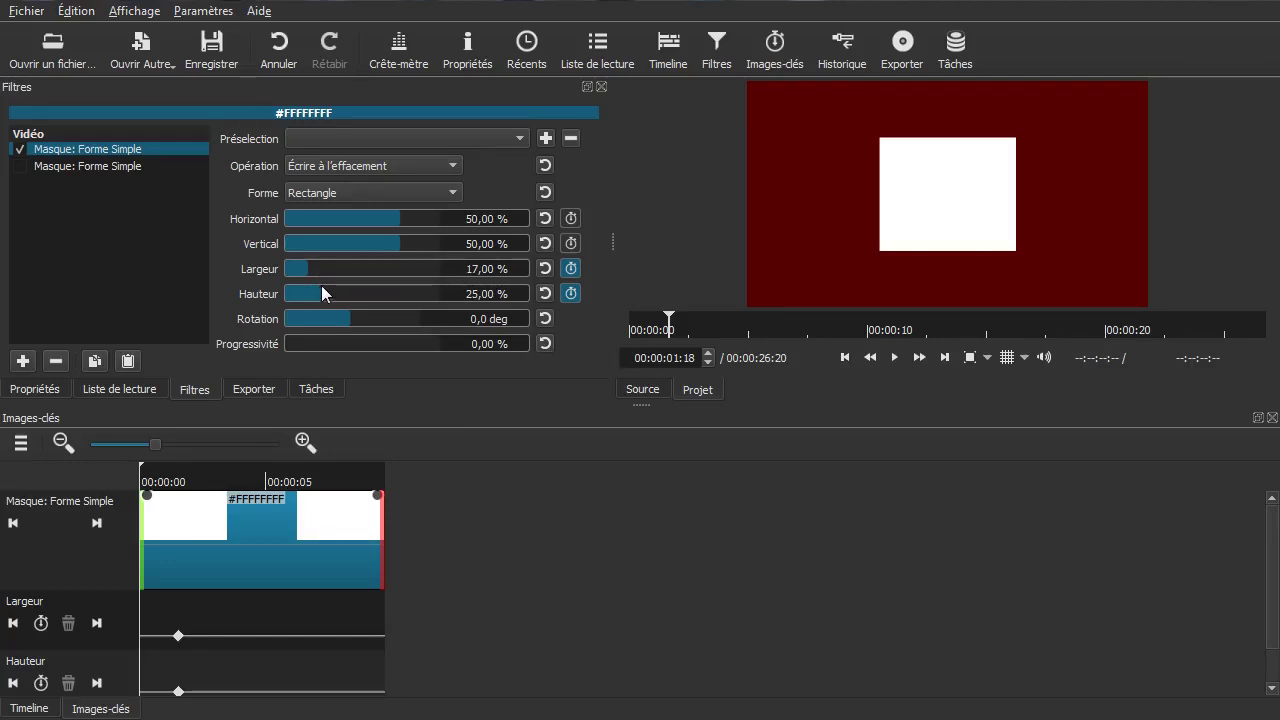
pyautogui.moveTo(330, 270); pyautogui.dragTo(227, 271)
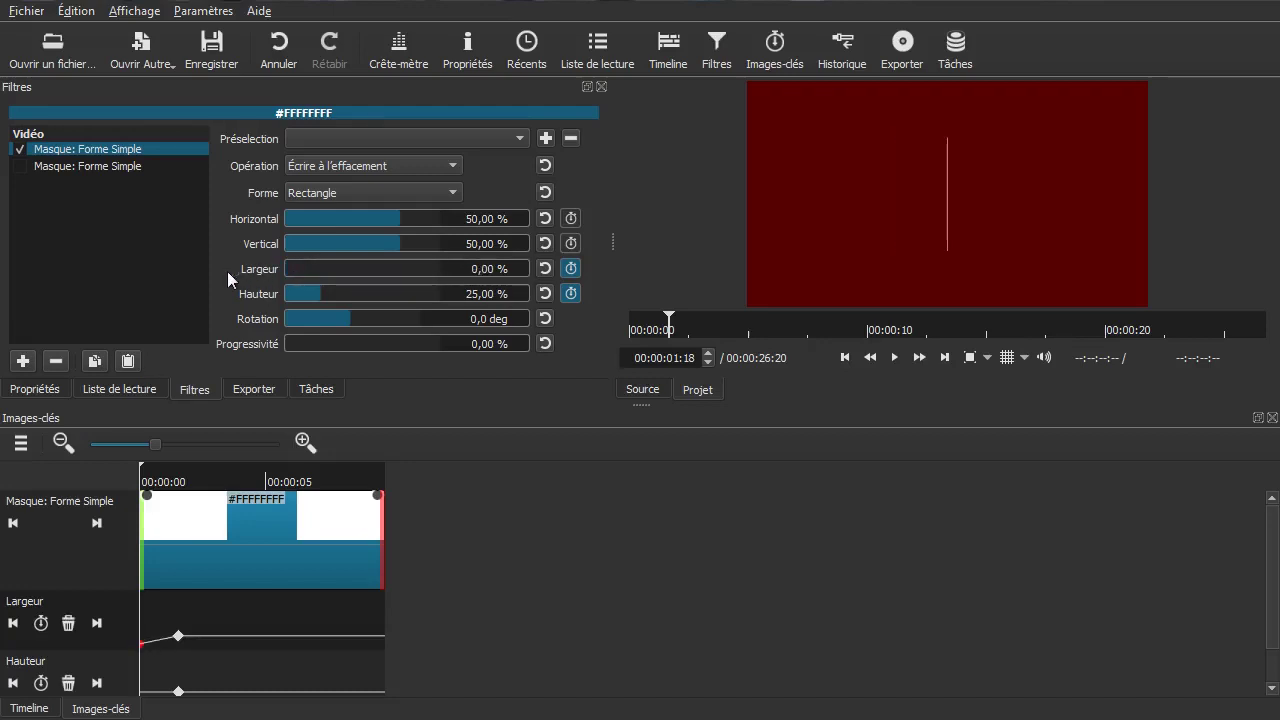
pyautogui.moveTo(313, 300); pyautogui.dragTo(224, 294)
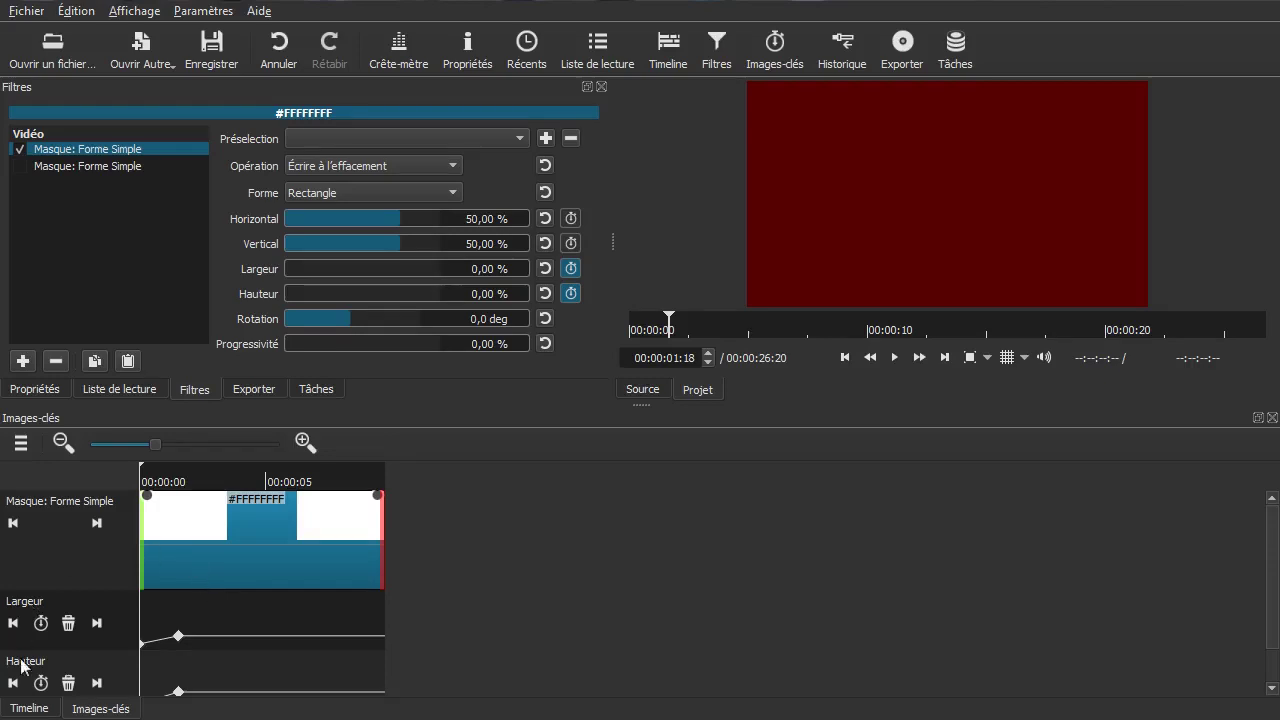
# Step: Play the timeline from before the white clip to preview the rectangle's growing animation
pyautogui.click(30, 709)
pyautogui.click(166, 533)
pyautogui.press('space')
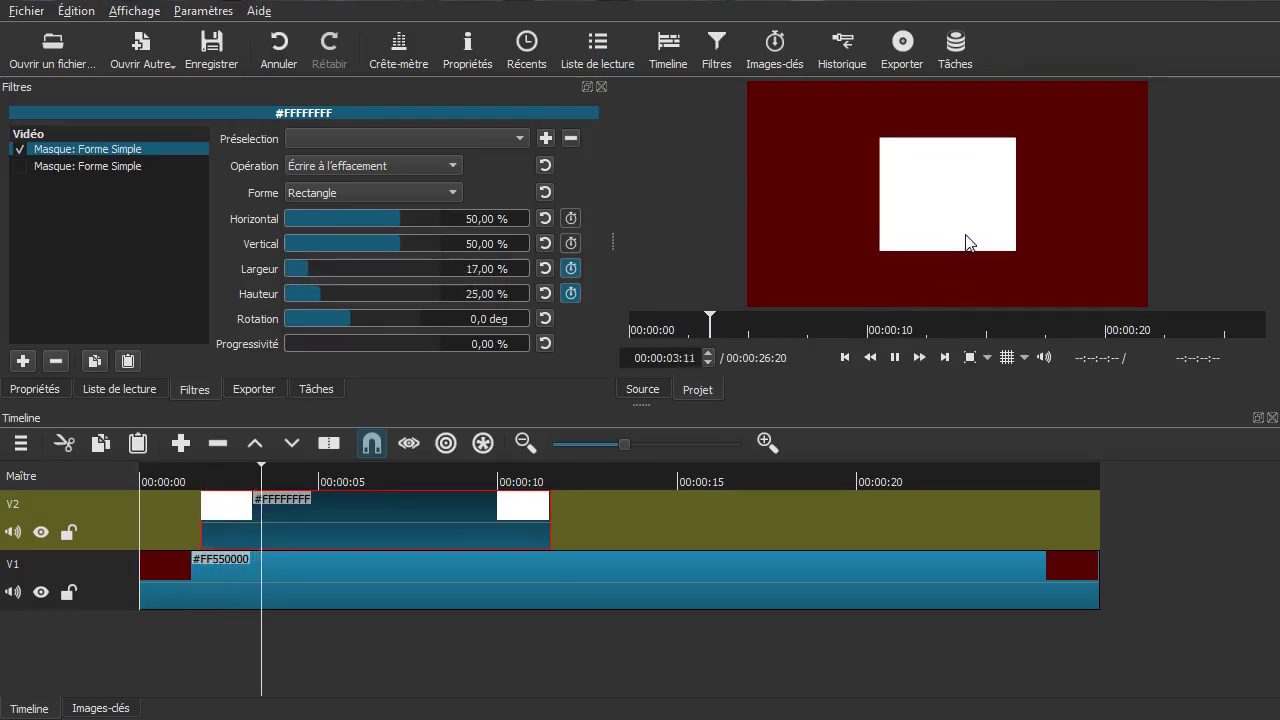
pyautogui.press('space')
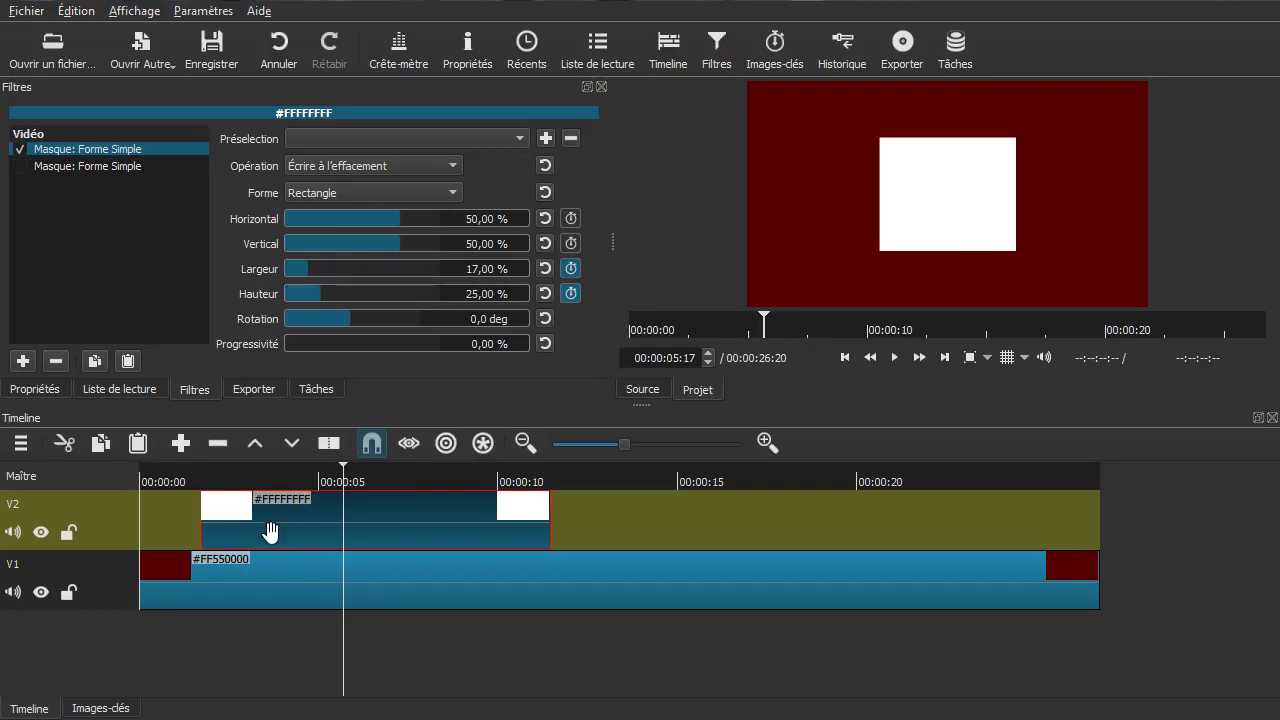
# Step: Add keyframes at 00:00:02:15 with the first mask's Largeur at 17 % and Hauteur at 25 %
pyautogui.click(110, 708)
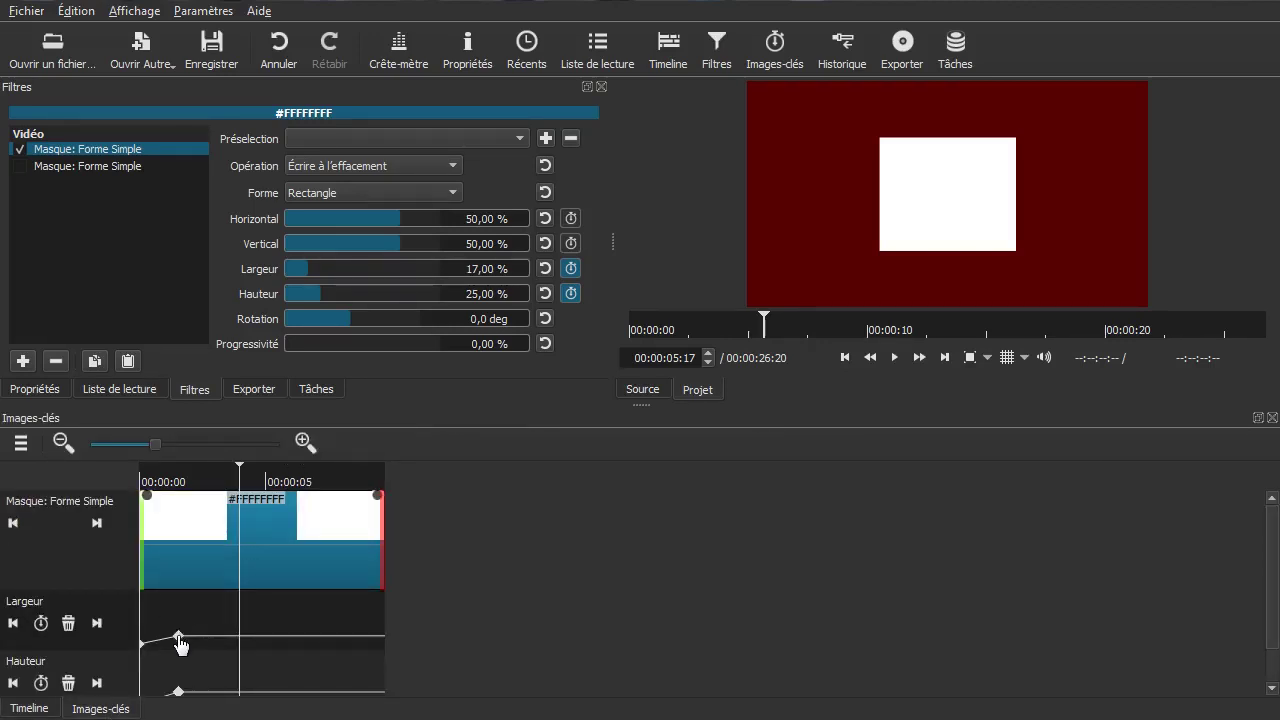
pyautogui.click(179, 637)
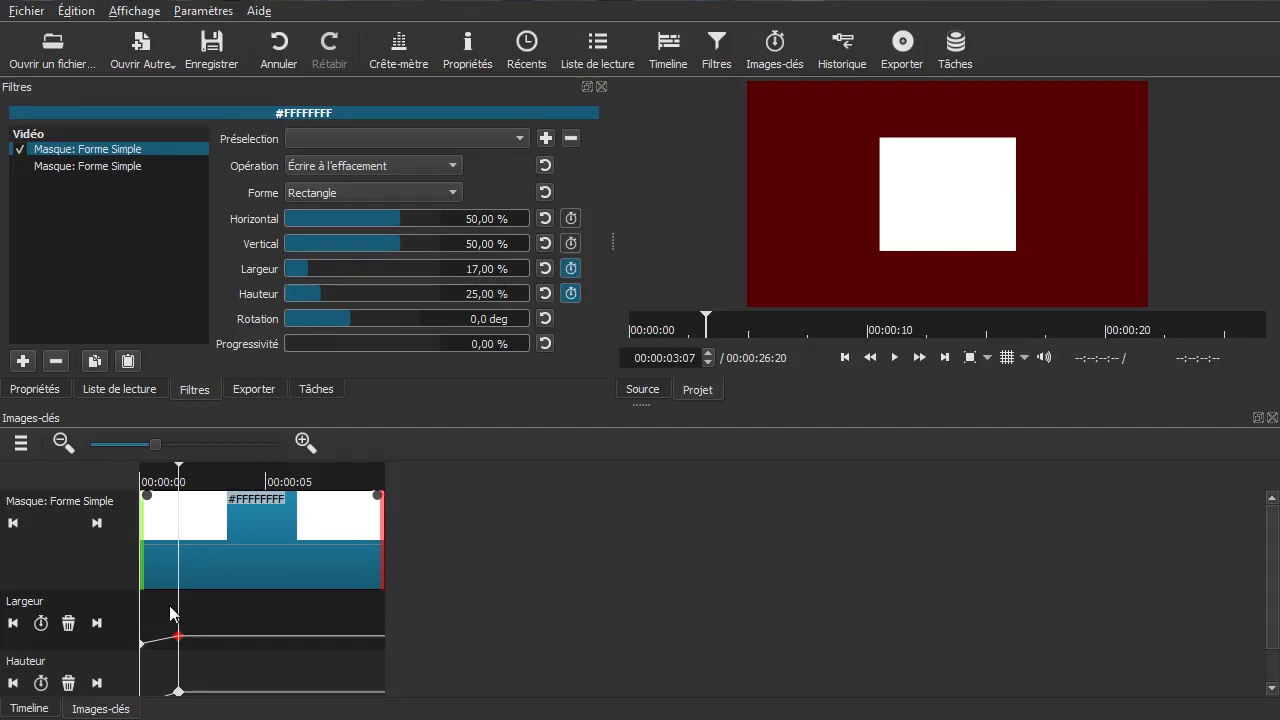
pyautogui.moveTo(174, 617); pyautogui.dragTo(163, 618)
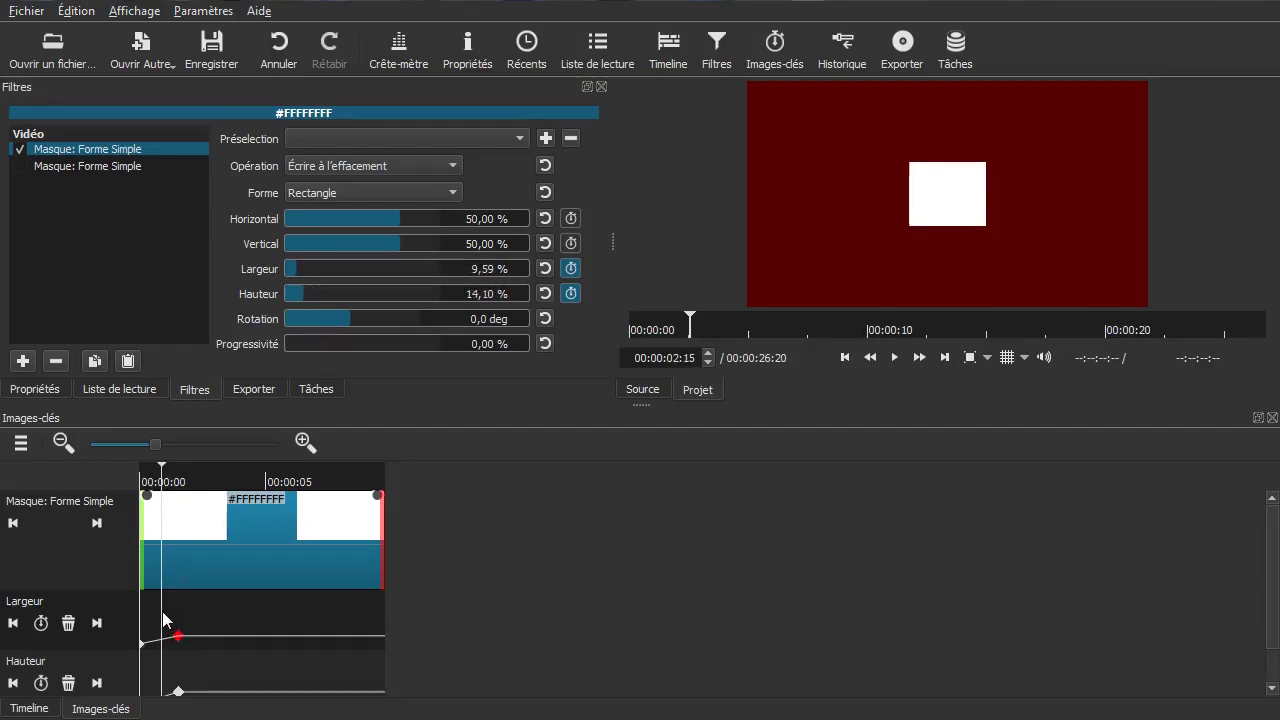
pyautogui.click(171, 618)
pyautogui.click(158, 633)
pyautogui.moveTo(159, 633); pyautogui.dragTo(164, 633)
pyautogui.doubleClick(480, 269)
pyautogui.write('17')
pyautogui.doubleClick(480, 294)
pyautogui.write('25')
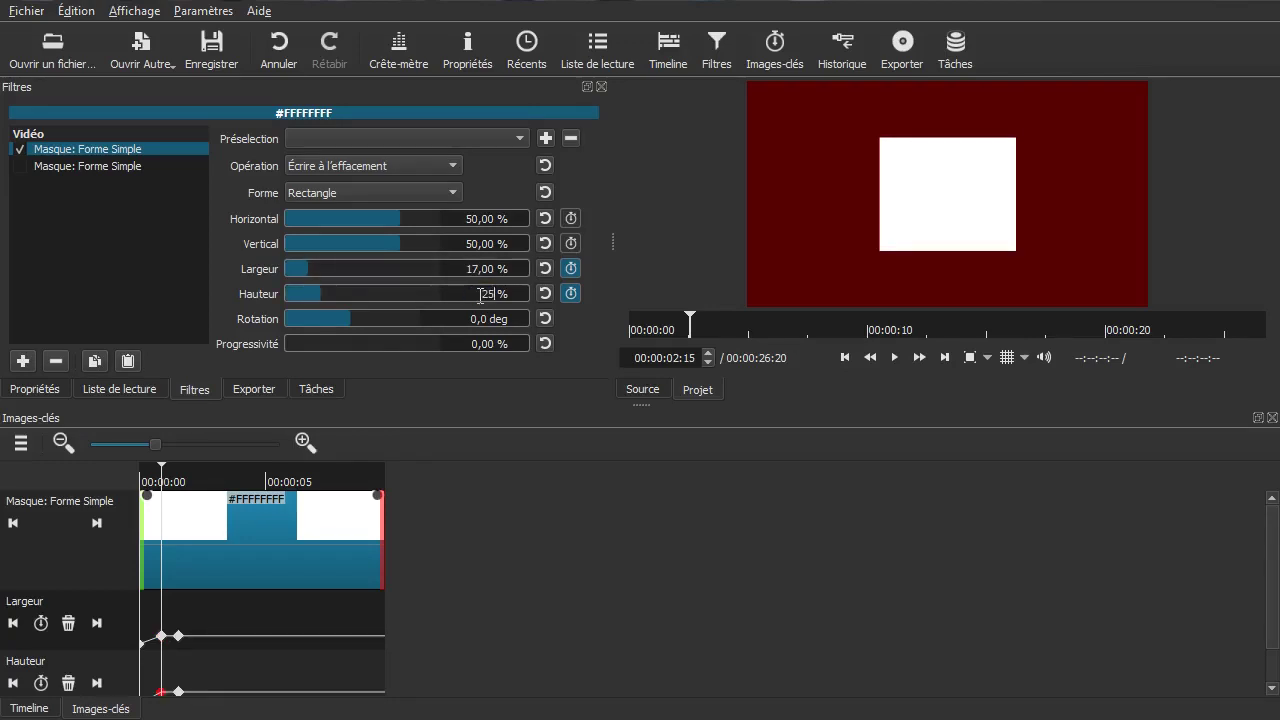
pyautogui.doubleClick(464, 272)
# Step: Delete the Largeur and Hauteur keyframes at 00:00:03:07
pyautogui.click(178, 636)
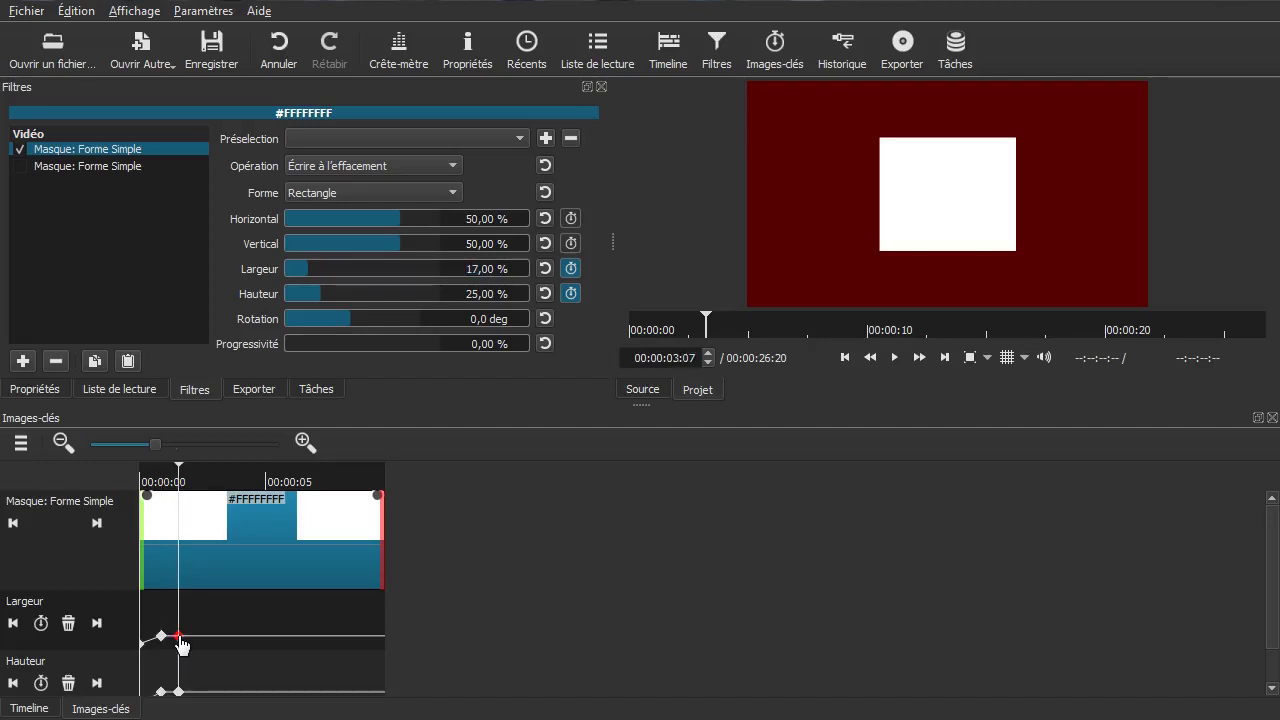
pyautogui.click(68, 623)
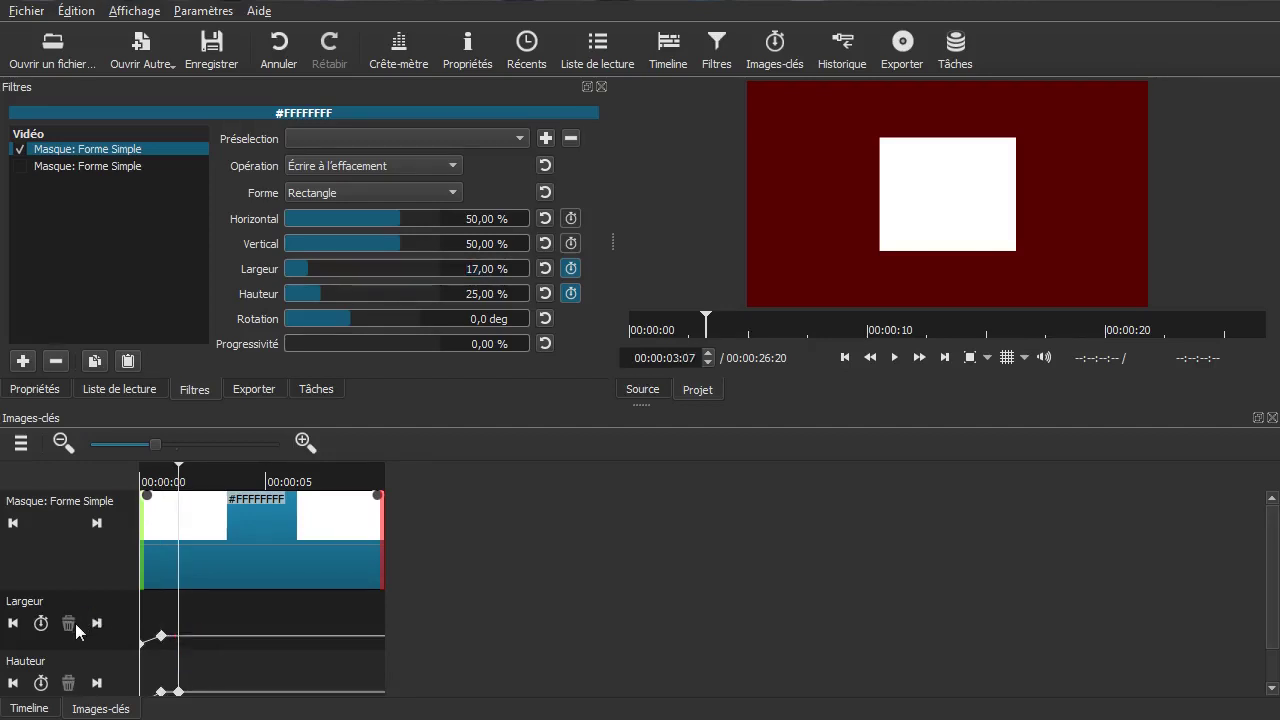
pyautogui.click(178, 691)
pyautogui.click(68, 683)
# Step: Replay the timeline several times from before the white clip to check the faster growing animation
pyautogui.click(28, 708)
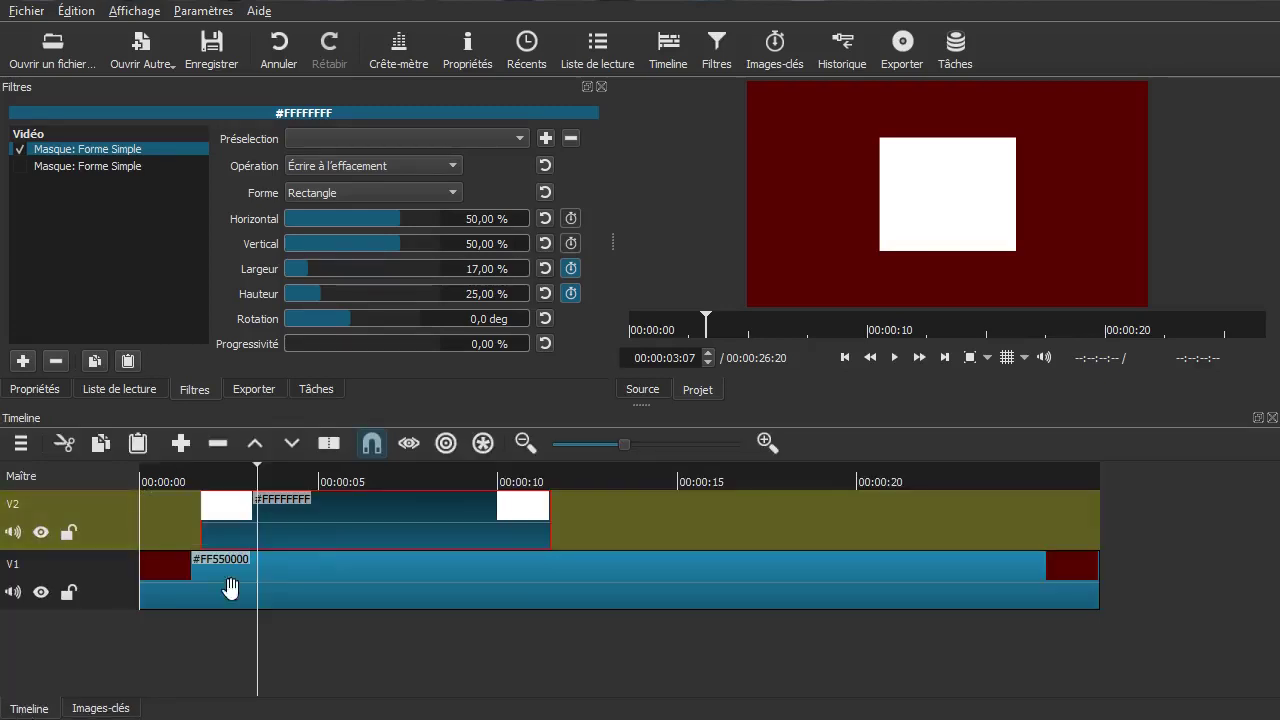
pyautogui.click(157, 521)
pyautogui.press('space')
pyautogui.press('space')
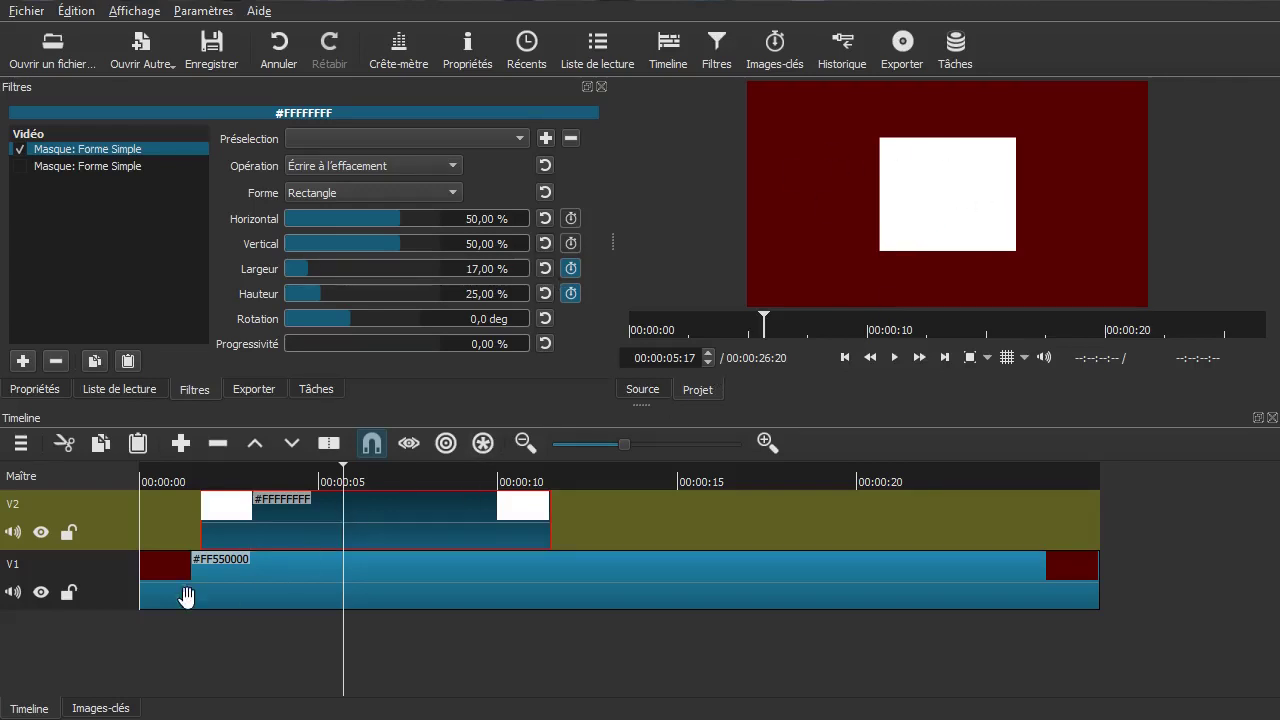
pyautogui.click(190, 523)
pyautogui.press('space')
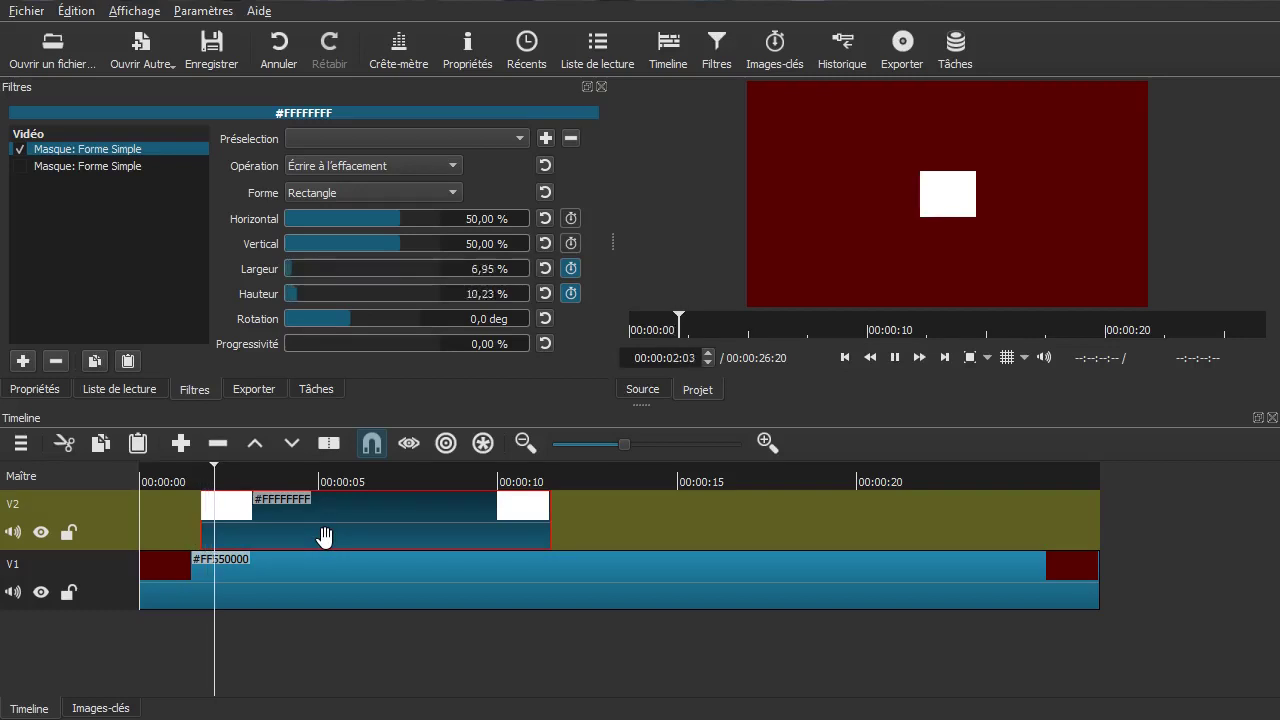
pyautogui.press('space')
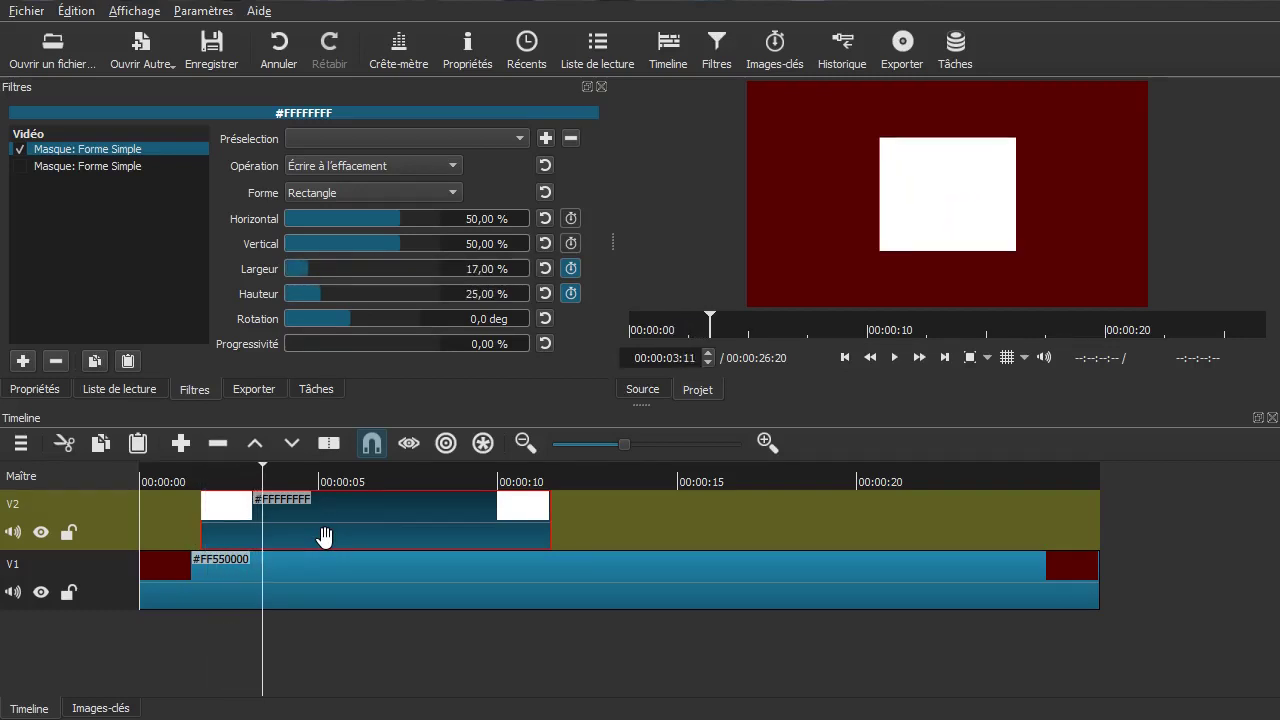
pyautogui.click(173, 533)
pyautogui.press('space')
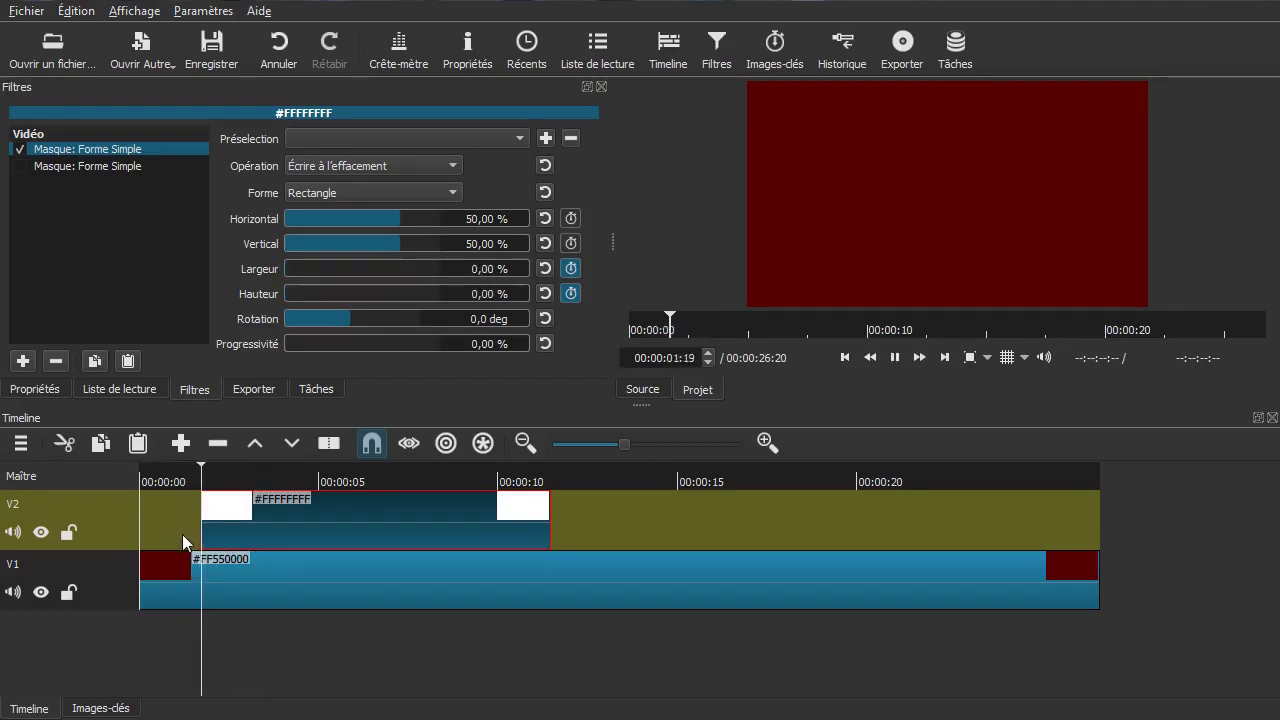
# Step: Re-enable the second simple-shape mask and play the timeline from before the white clip to preview both masks together
pyautogui.press('space')
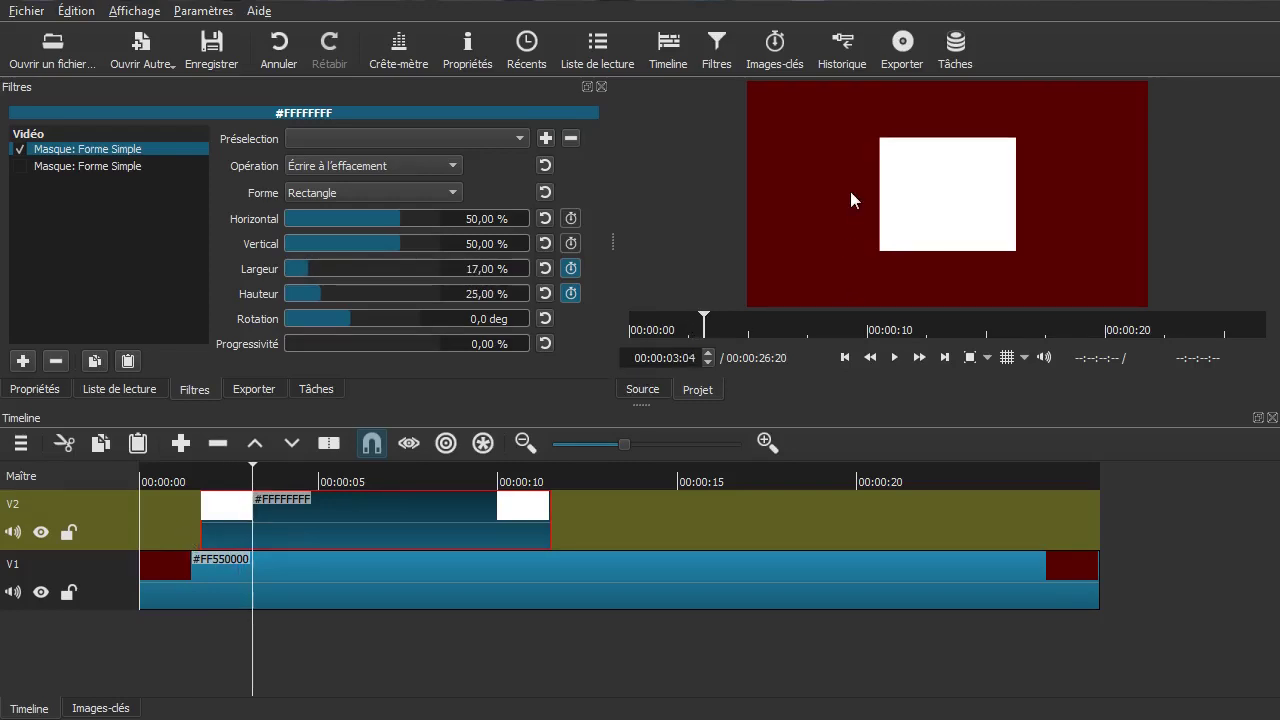
pyautogui.click(20, 167)
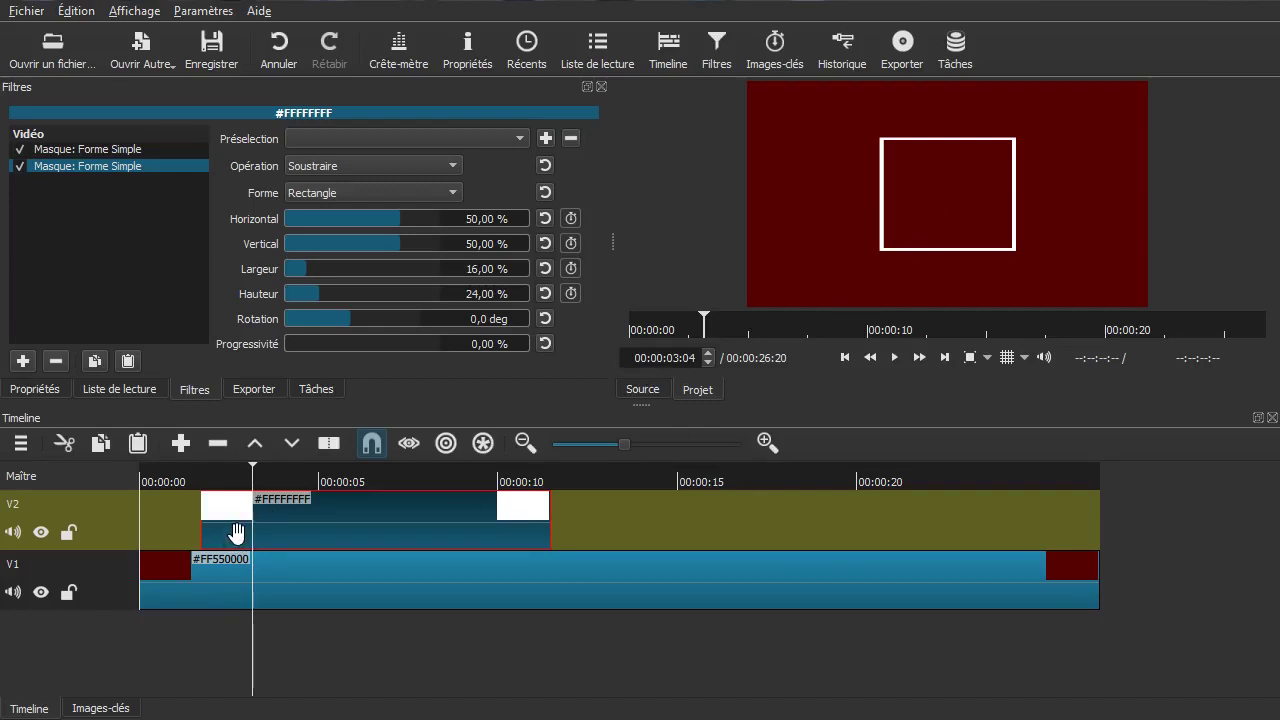
pyautogui.click(163, 527)
pyautogui.press('space')
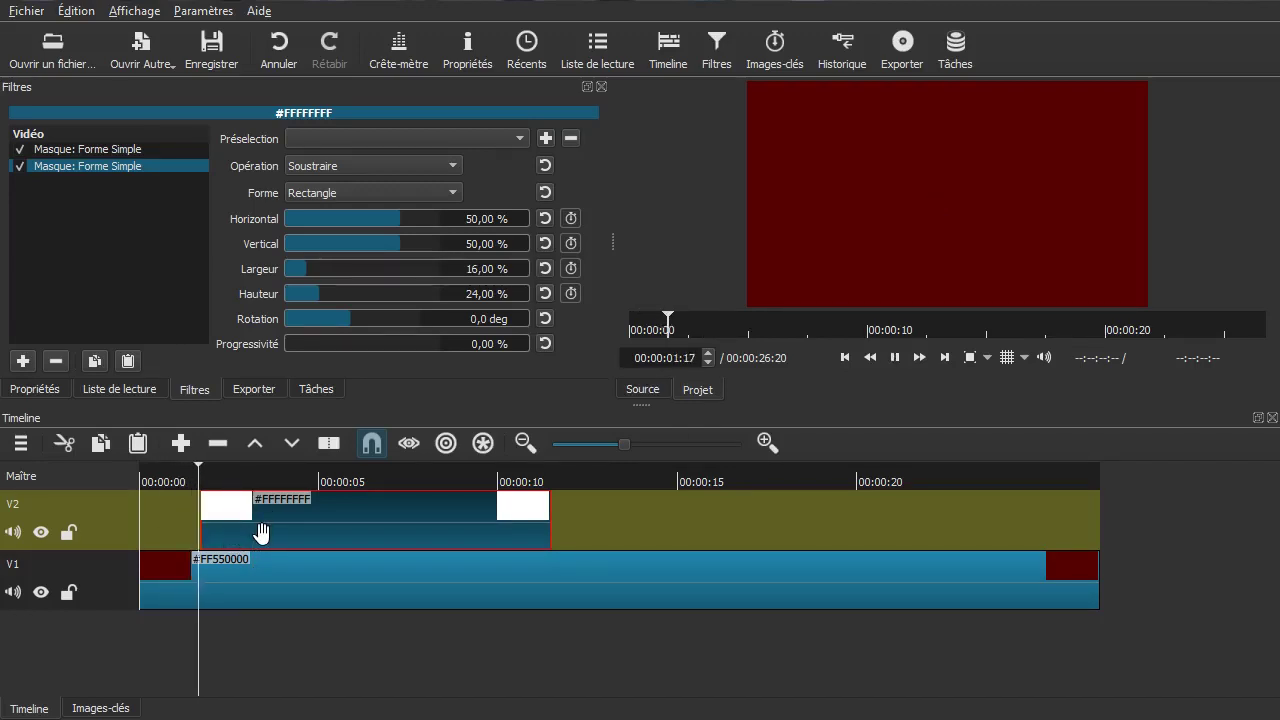
pyautogui.press('space')
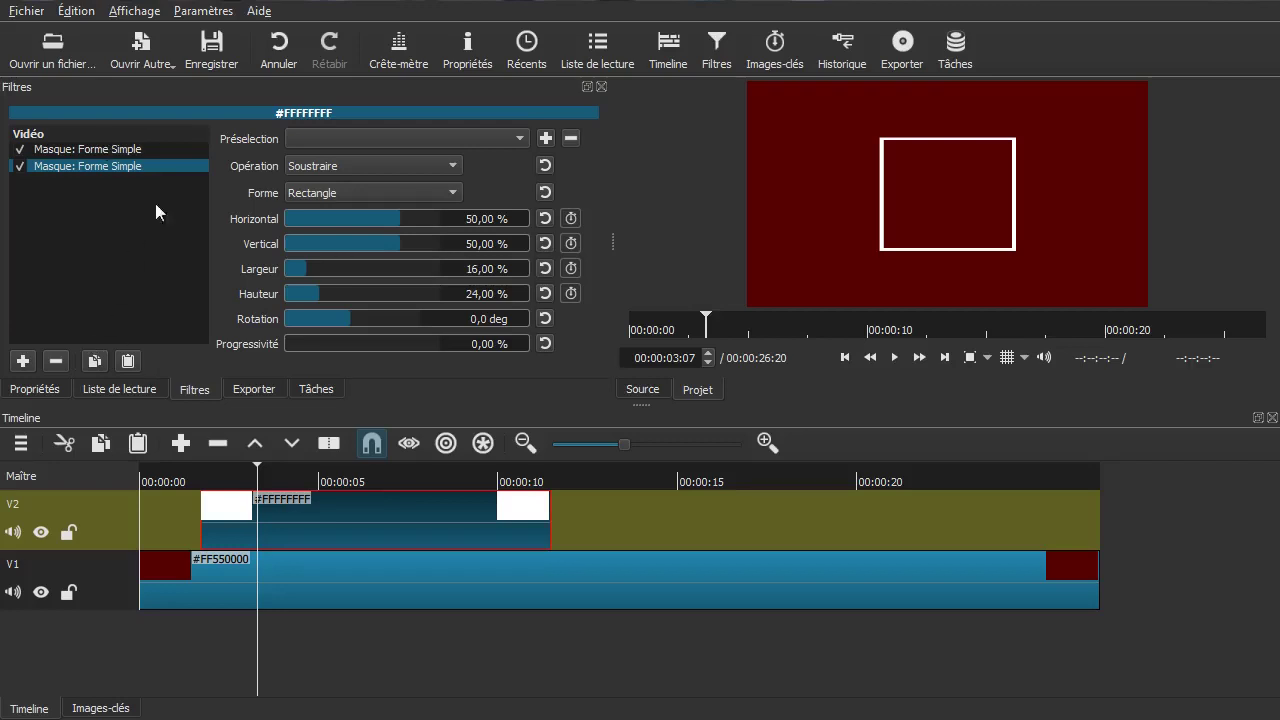
# Step: Enable keyframes for the second mask's Largeur at 16 % and Hauteur at 24 % at 00:00:03:06
pyautogui.click(127, 152)
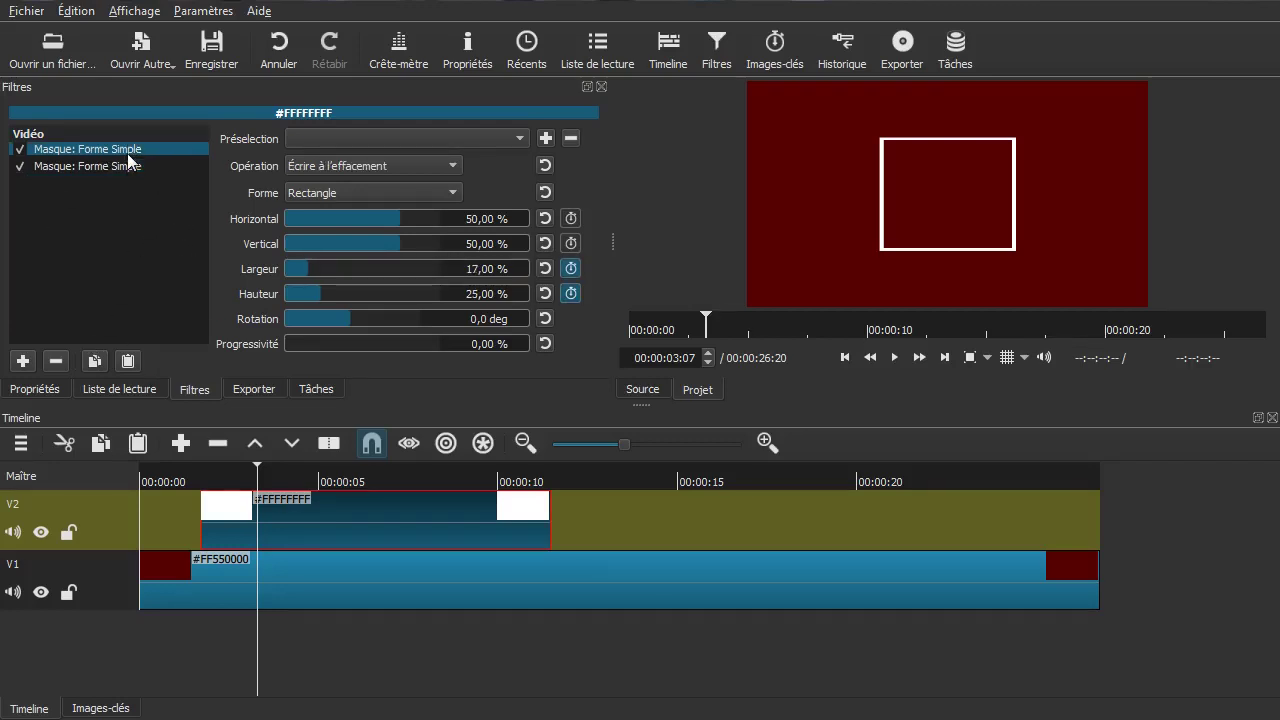
pyautogui.click(125, 702)
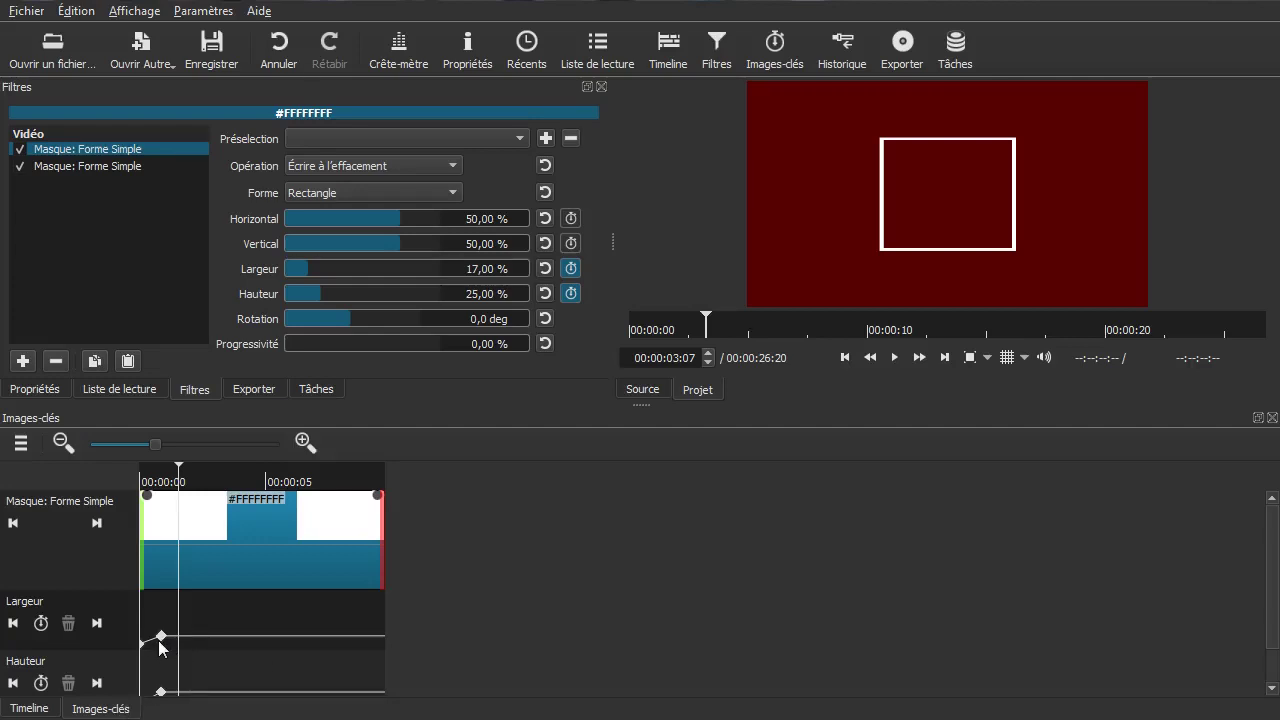
pyautogui.click(13, 623)
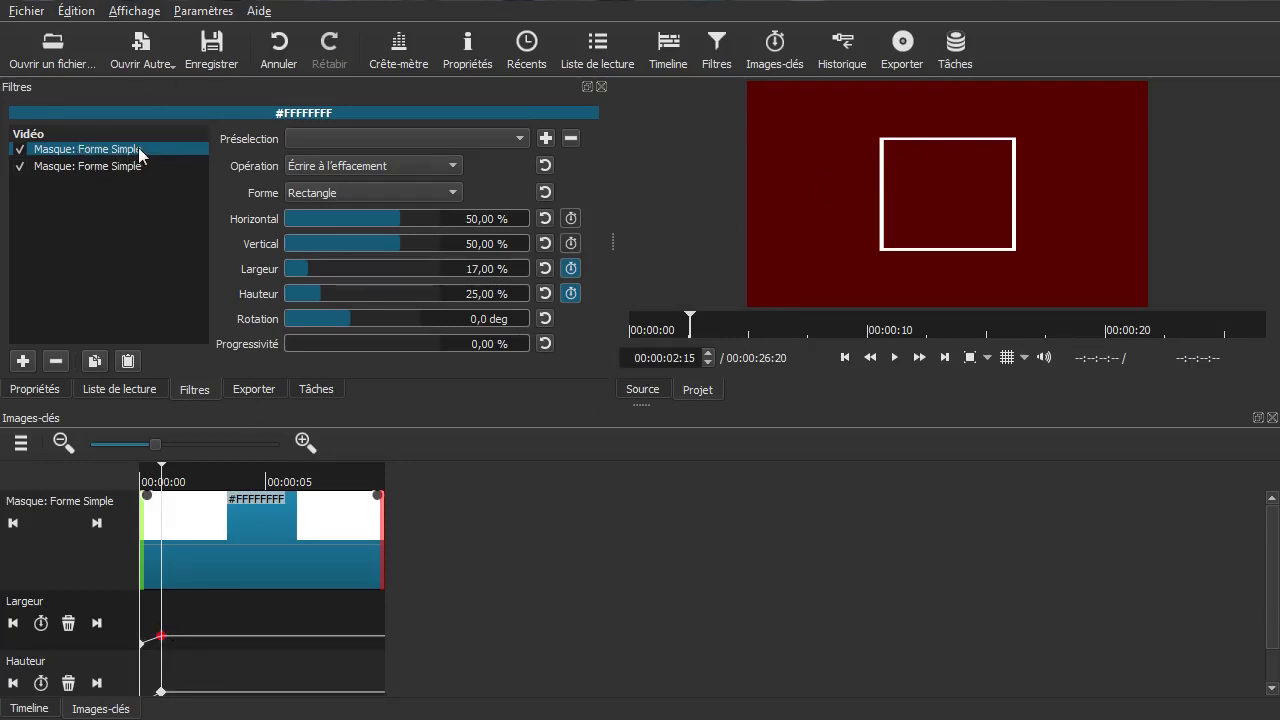
pyautogui.click(92, 168)
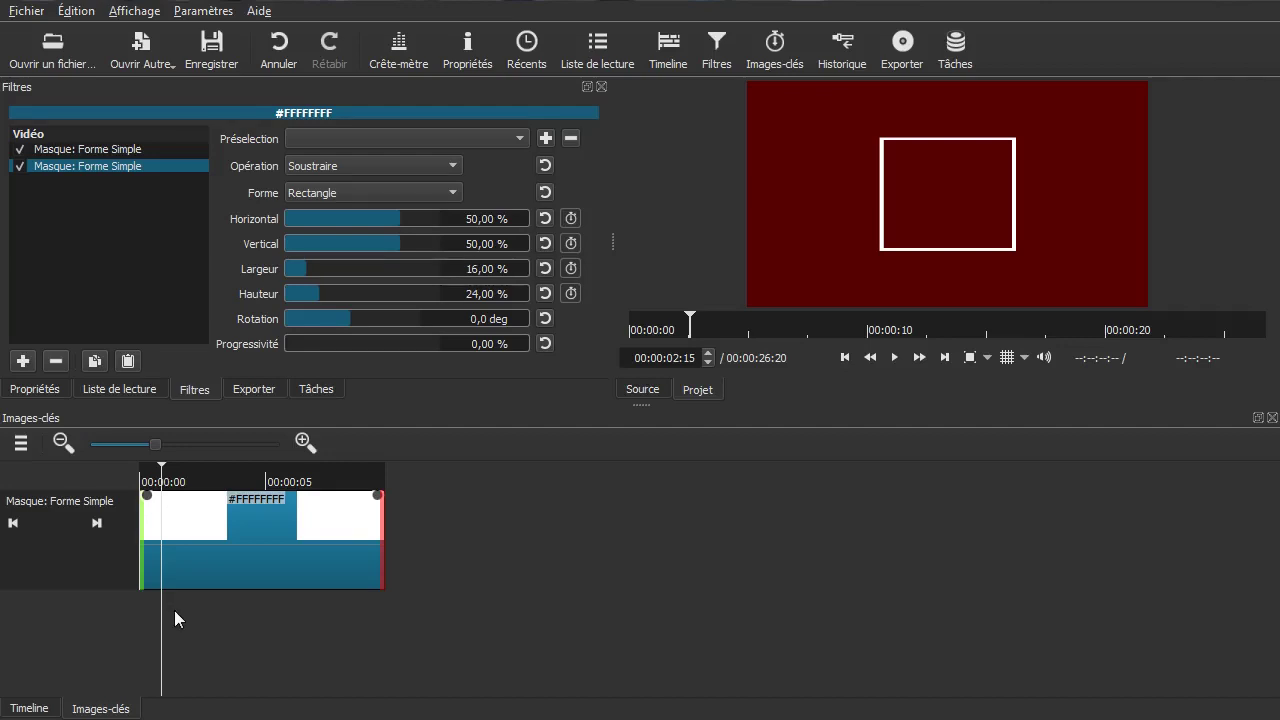
pyautogui.moveTo(160, 604); pyautogui.dragTo(178, 603)
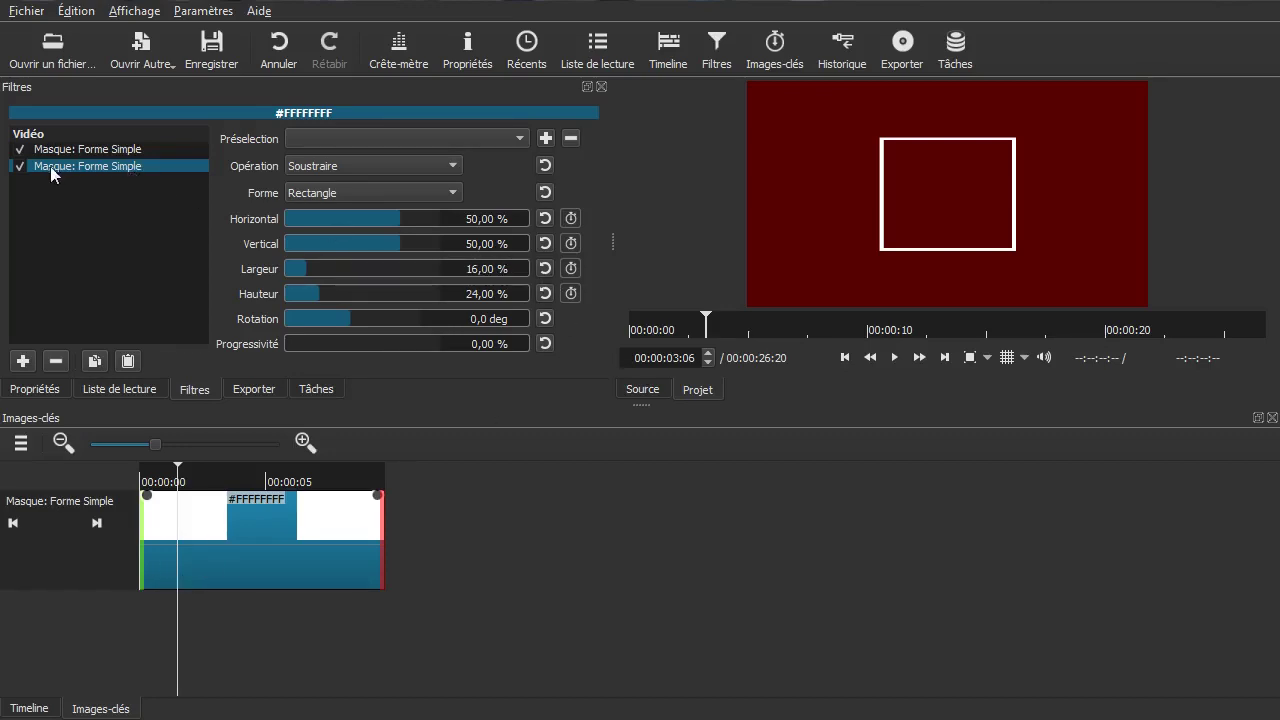
pyautogui.click(568, 269)
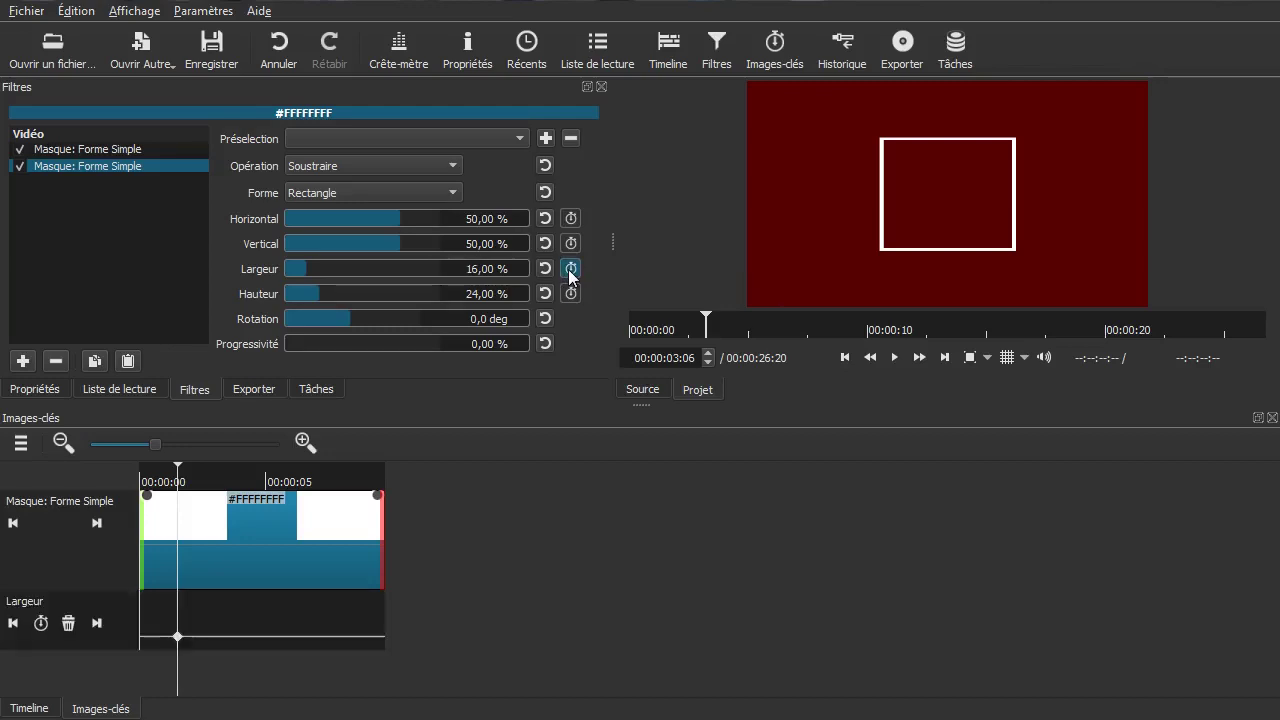
pyautogui.click(570, 294)
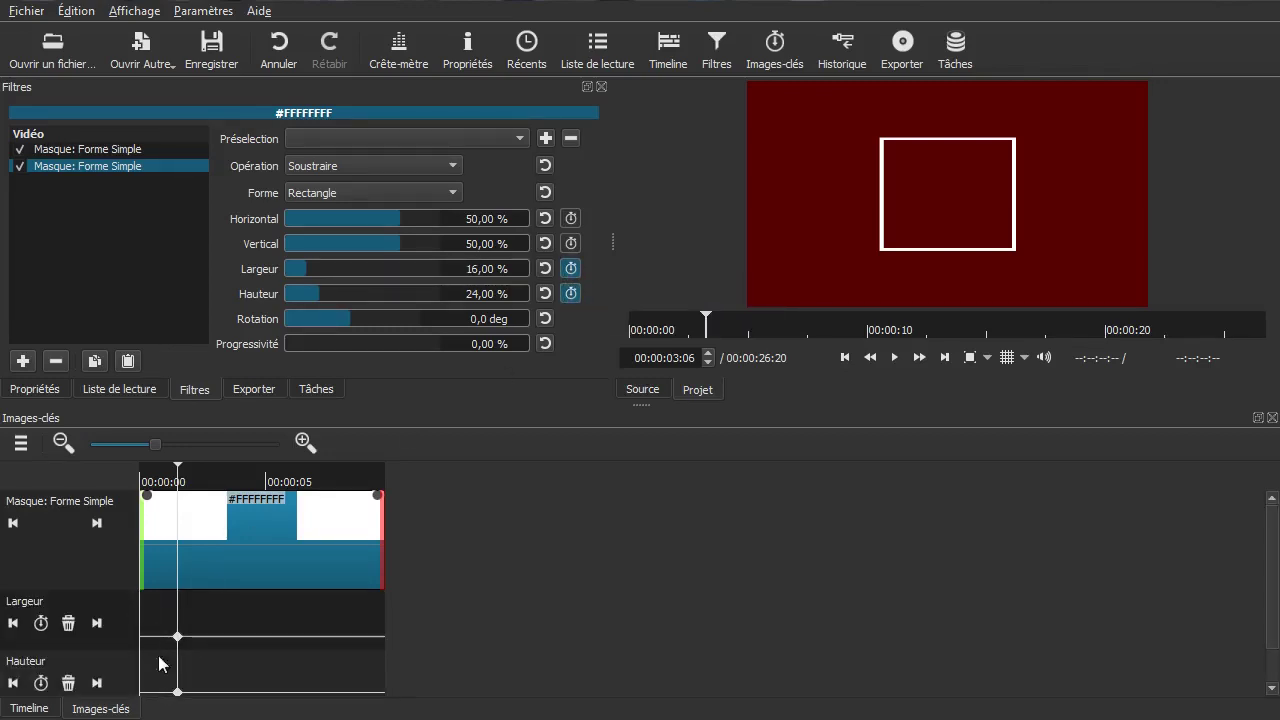
# Step: Add keyframes at 00:00:02:00 with the second mask's Largeur and Hauteur at 0 %
pyautogui.click(59, 152)
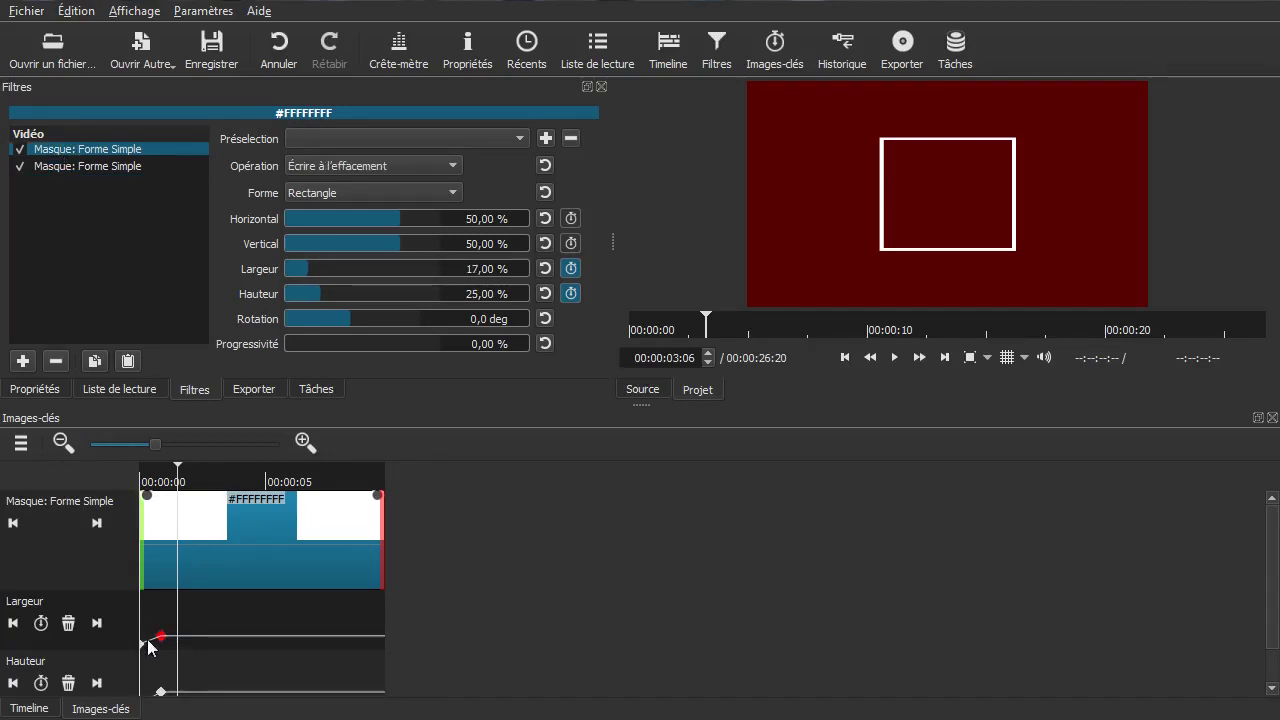
pyautogui.click(14, 623)
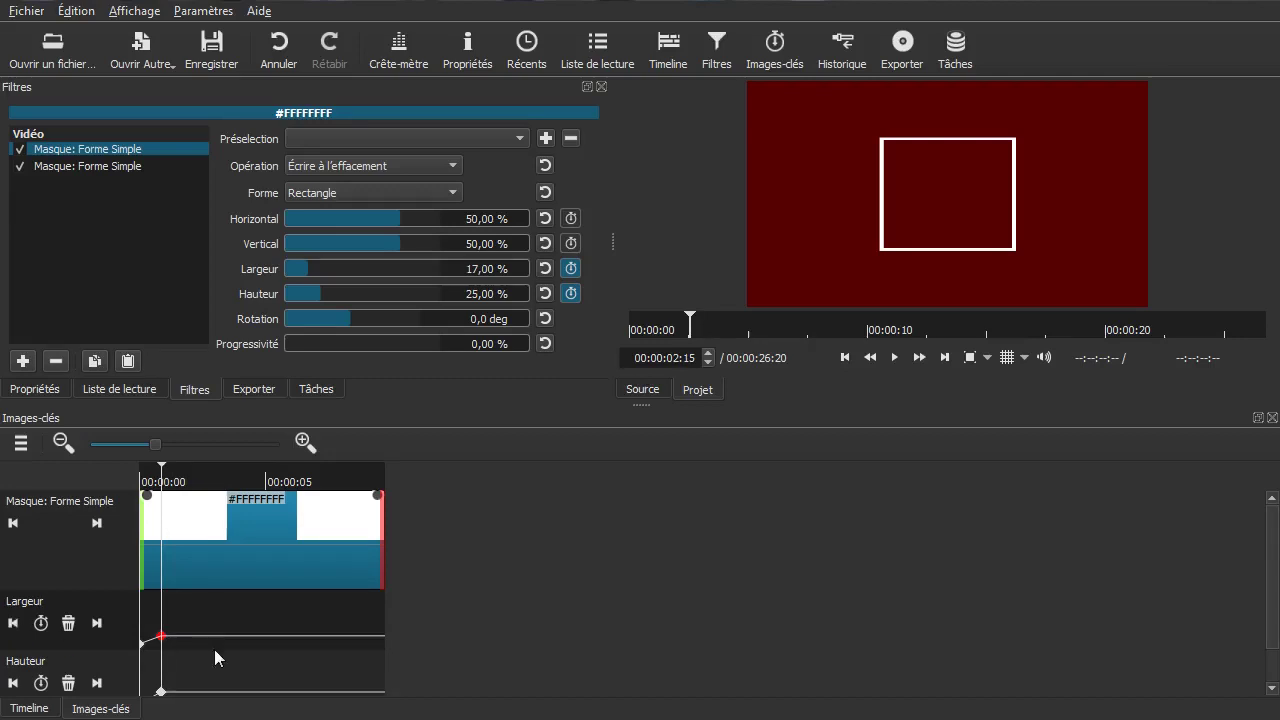
pyautogui.click(151, 634)
pyautogui.moveTo(151, 630); pyautogui.dragTo(148, 628)
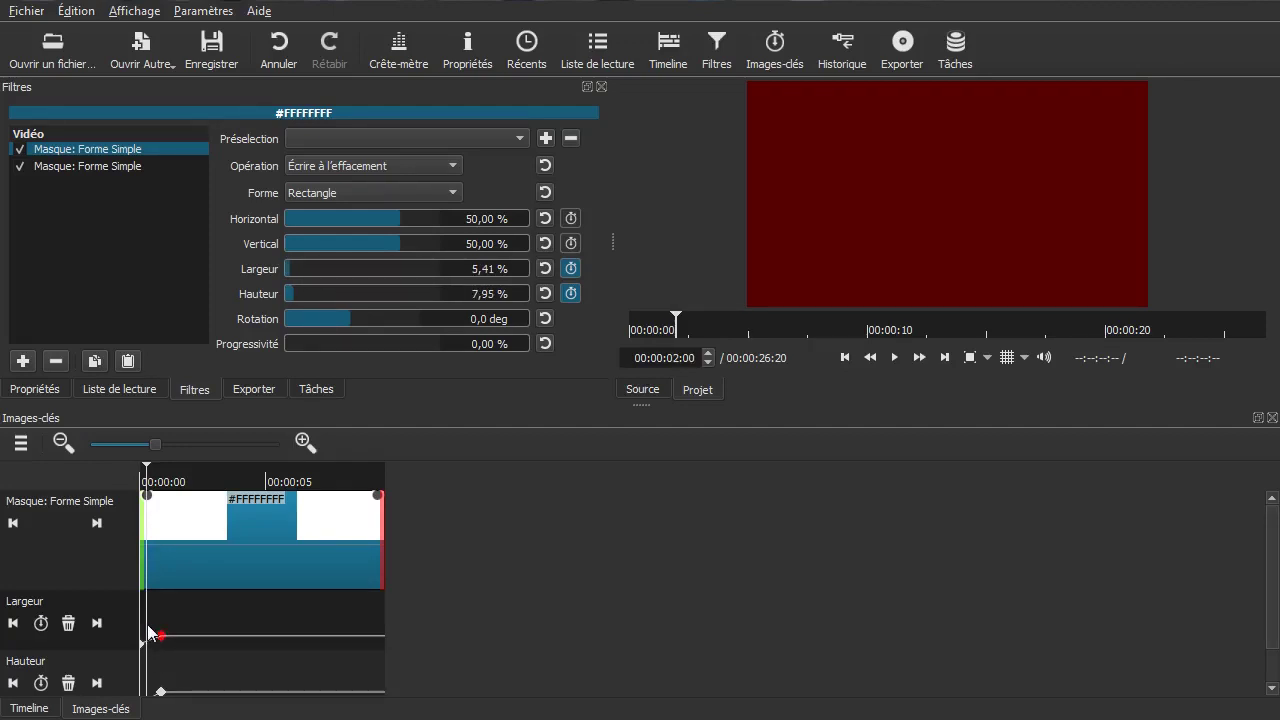
pyautogui.click(306, 442)
pyautogui.click(306, 442)
pyautogui.click(156, 636)
pyautogui.moveTo(156, 636); pyautogui.dragTo(151, 632)
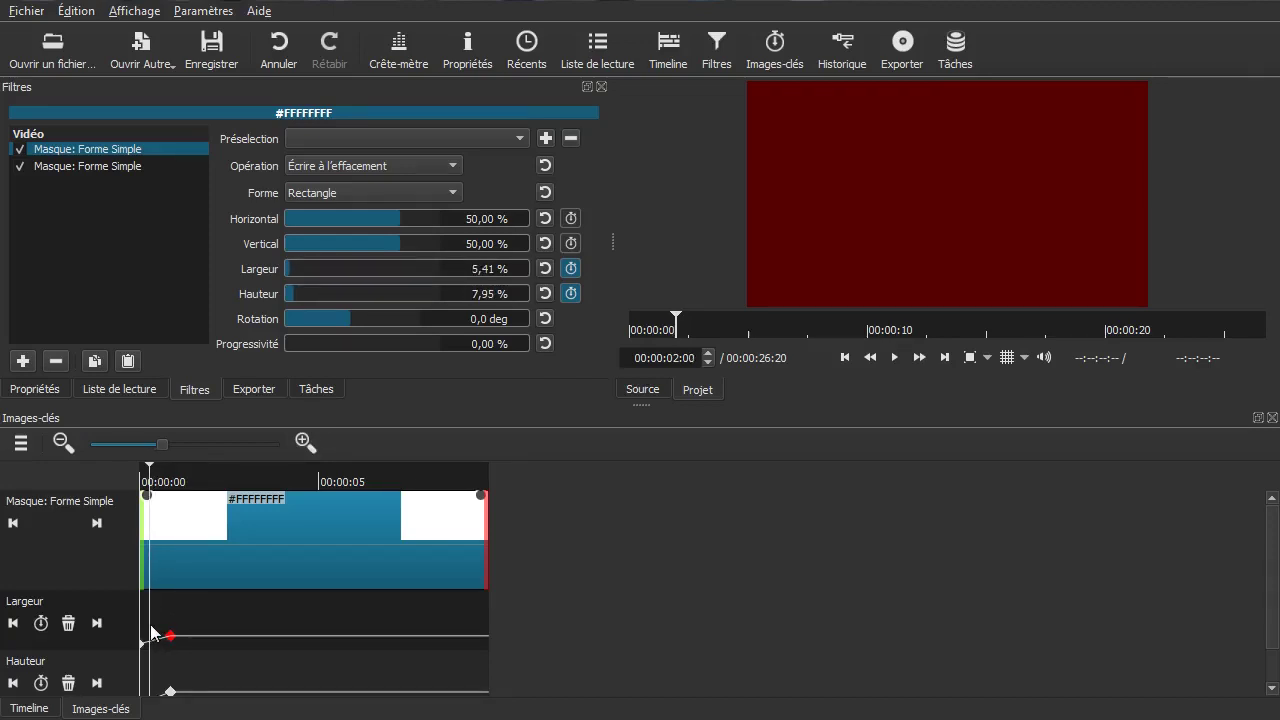
pyautogui.click(107, 170)
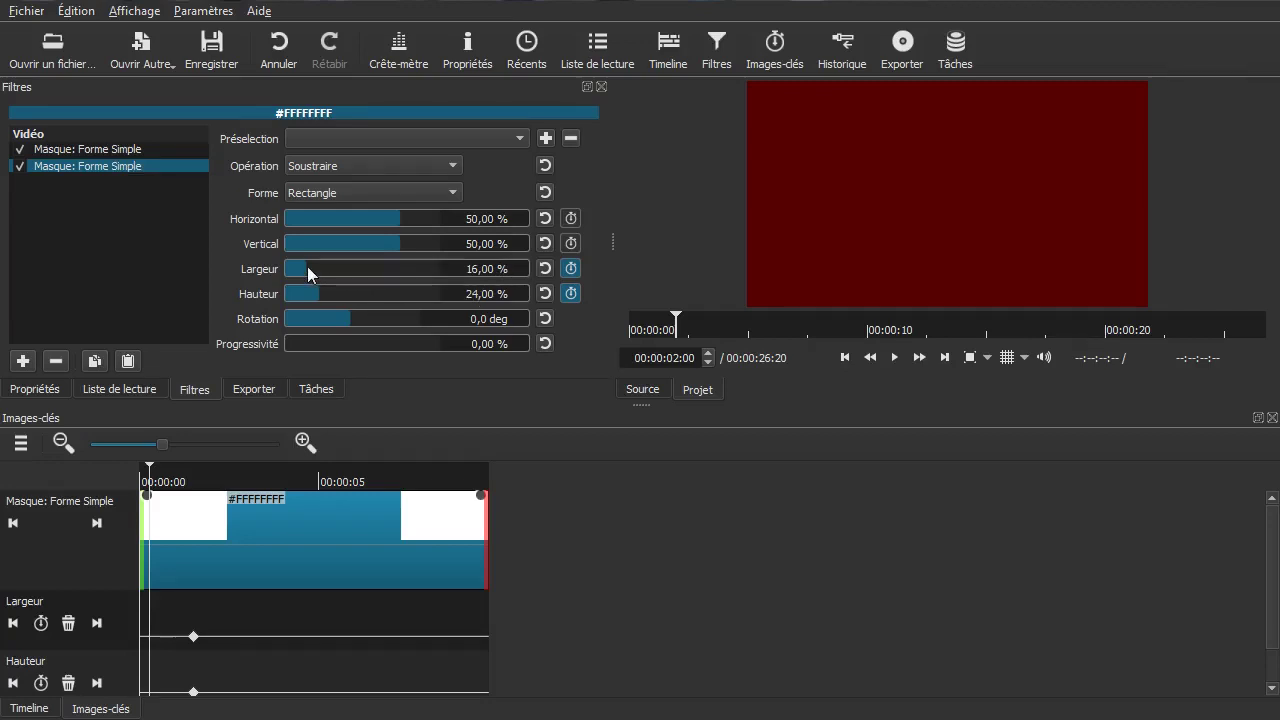
pyautogui.moveTo(303, 264); pyautogui.dragTo(257, 300)
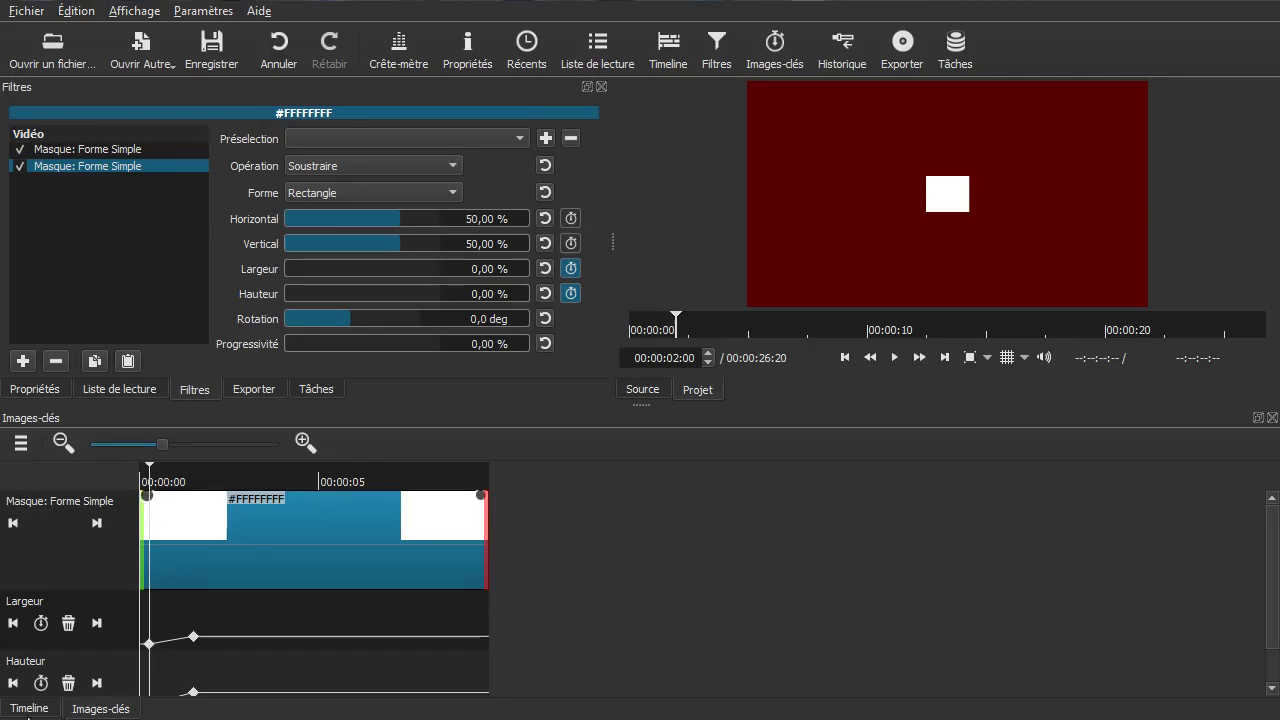
# Step: Play the timeline from before the white clip to check the timing of the rectangle's inner cut-out
pyautogui.click(29, 708)
pyautogui.moveTo(172, 528); pyautogui.dragTo(153, 536)
pyautogui.press('space')
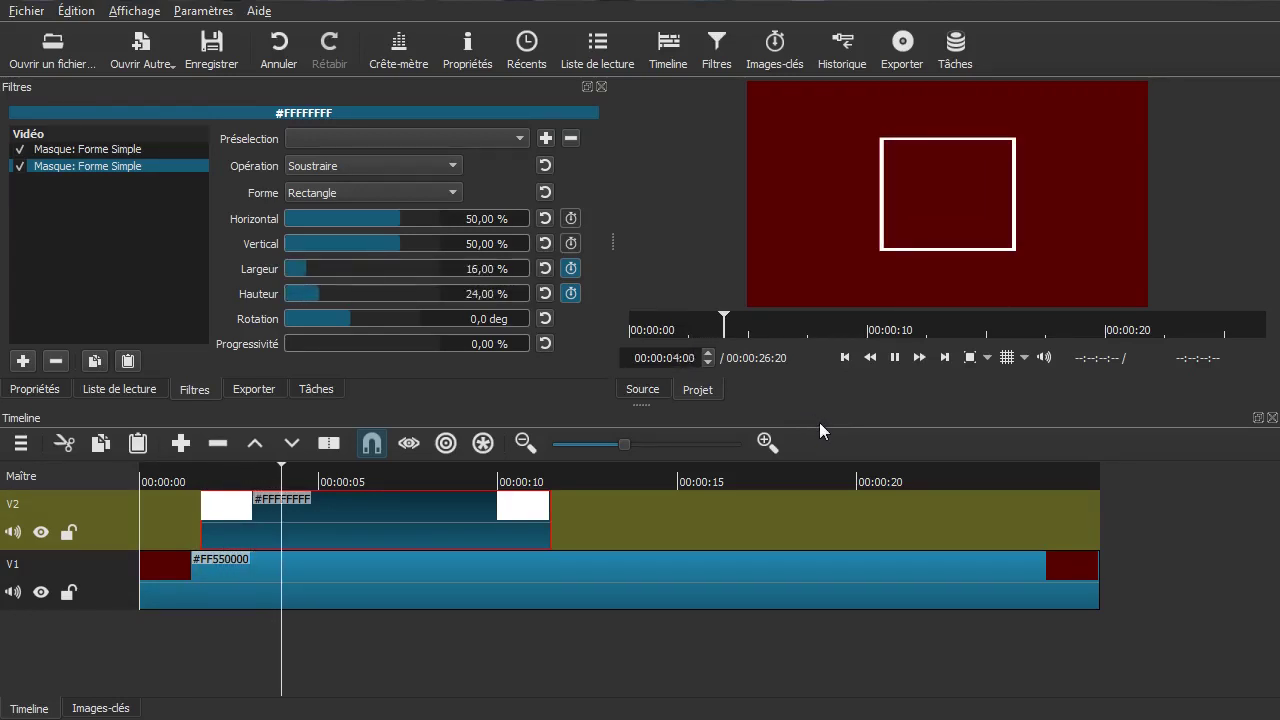
pyautogui.moveTo(197, 517)
pyautogui.mouseDown()
pyautogui.moveTo(182, 526)
pyautogui.moveTo(205, 520)
pyautogui.mouseUp()
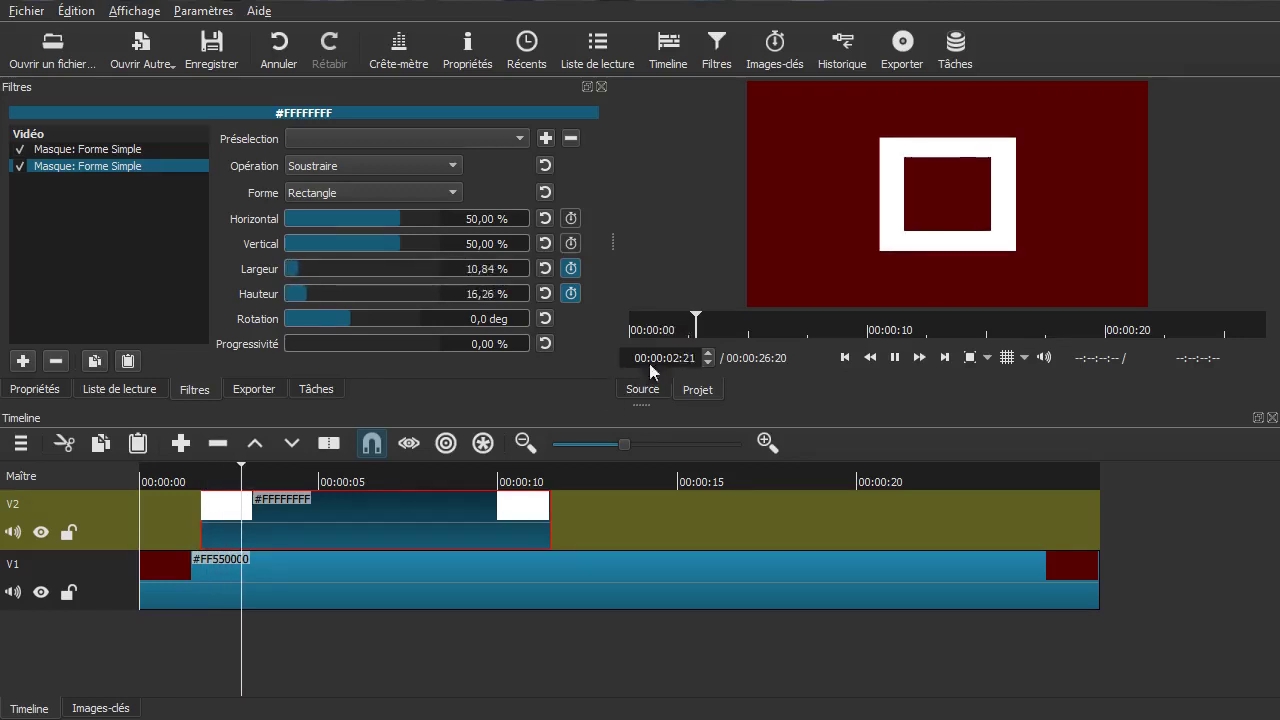
pyautogui.press('space')
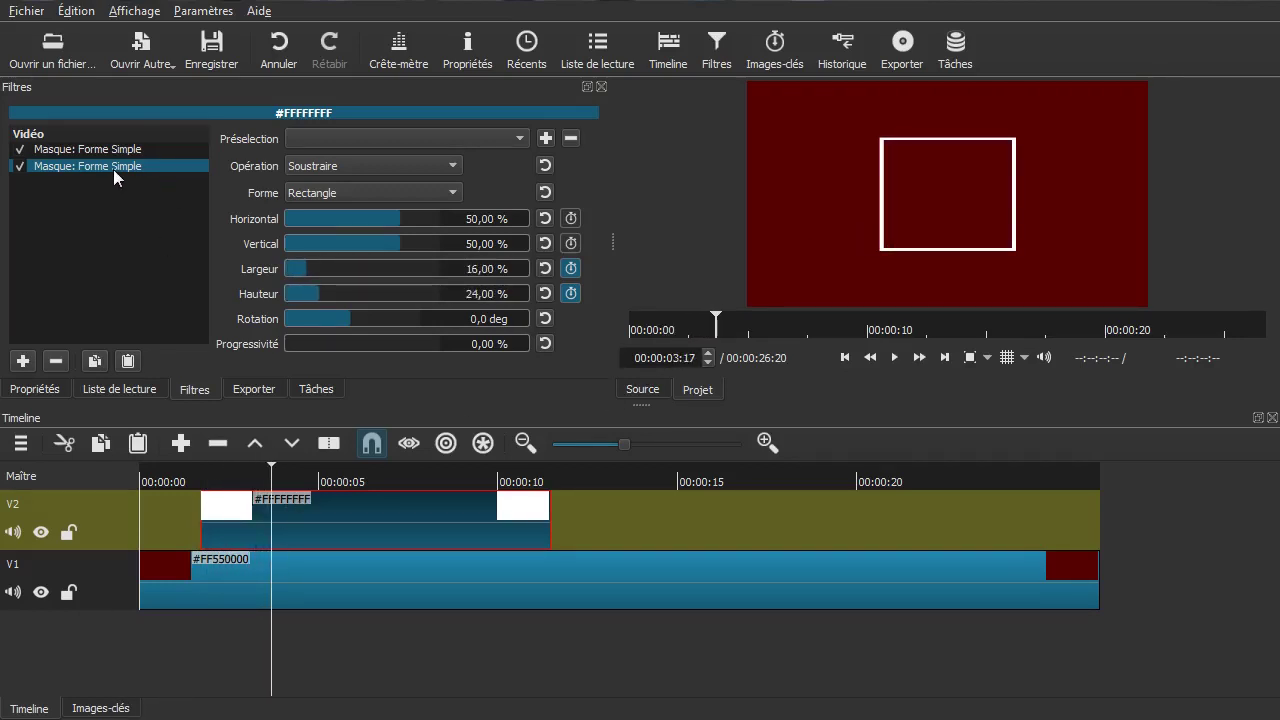
# Step: Add keyframes at 00:00:02:18 with the second mask's Largeur at 16 % and Hauteur at 24 %
pyautogui.click(105, 709)
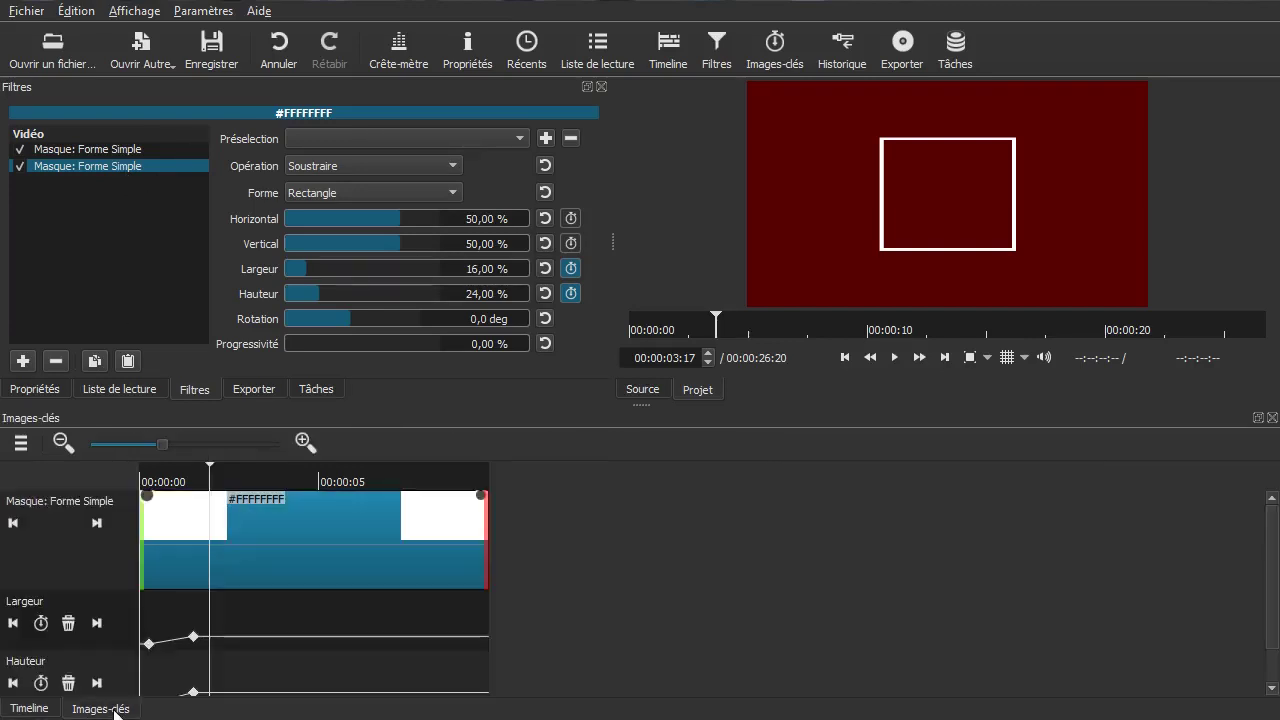
pyautogui.doubleClick(194, 638)
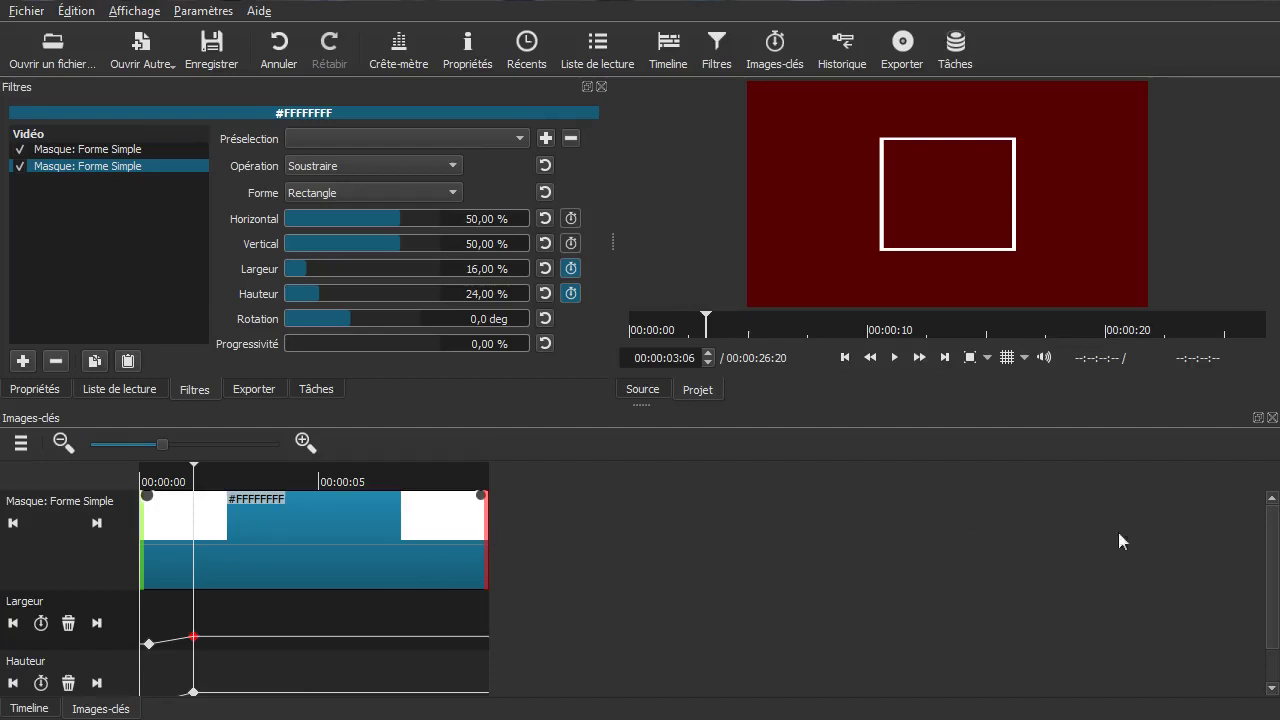
pyautogui.moveTo(1274, 548); pyautogui.dragTo(1270, 608)
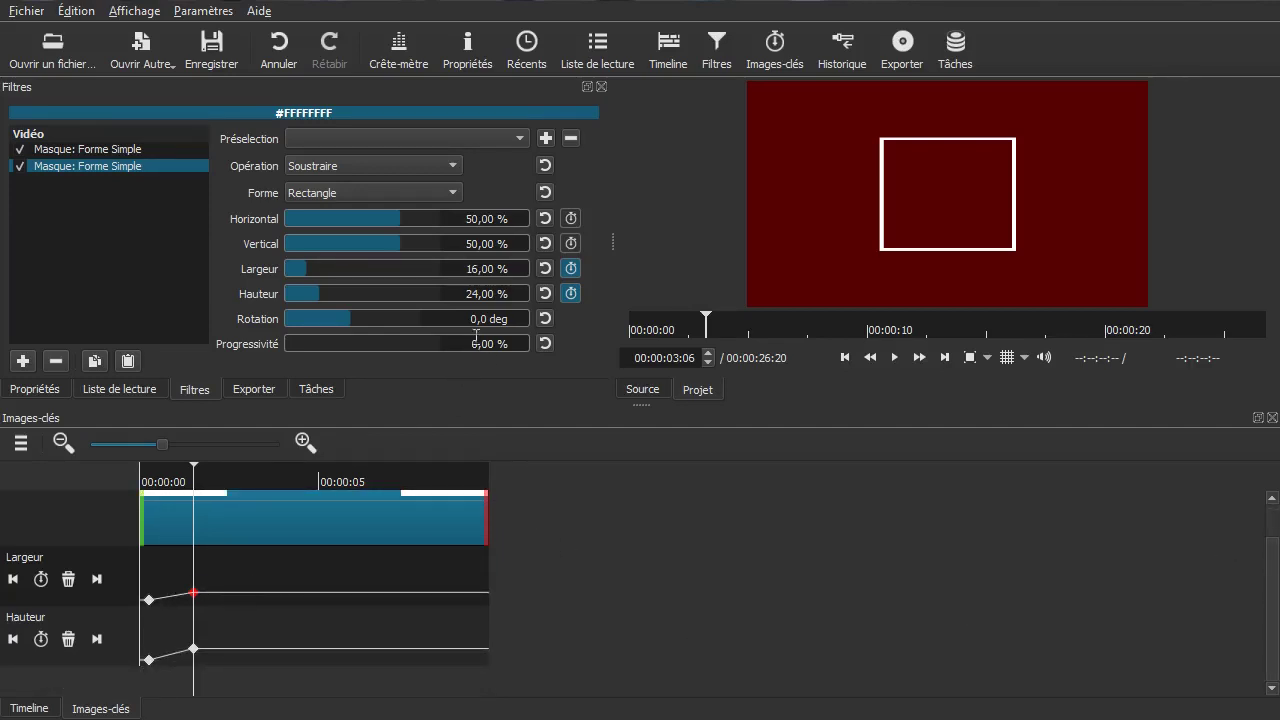
pyautogui.moveTo(183, 608); pyautogui.dragTo(176, 609)
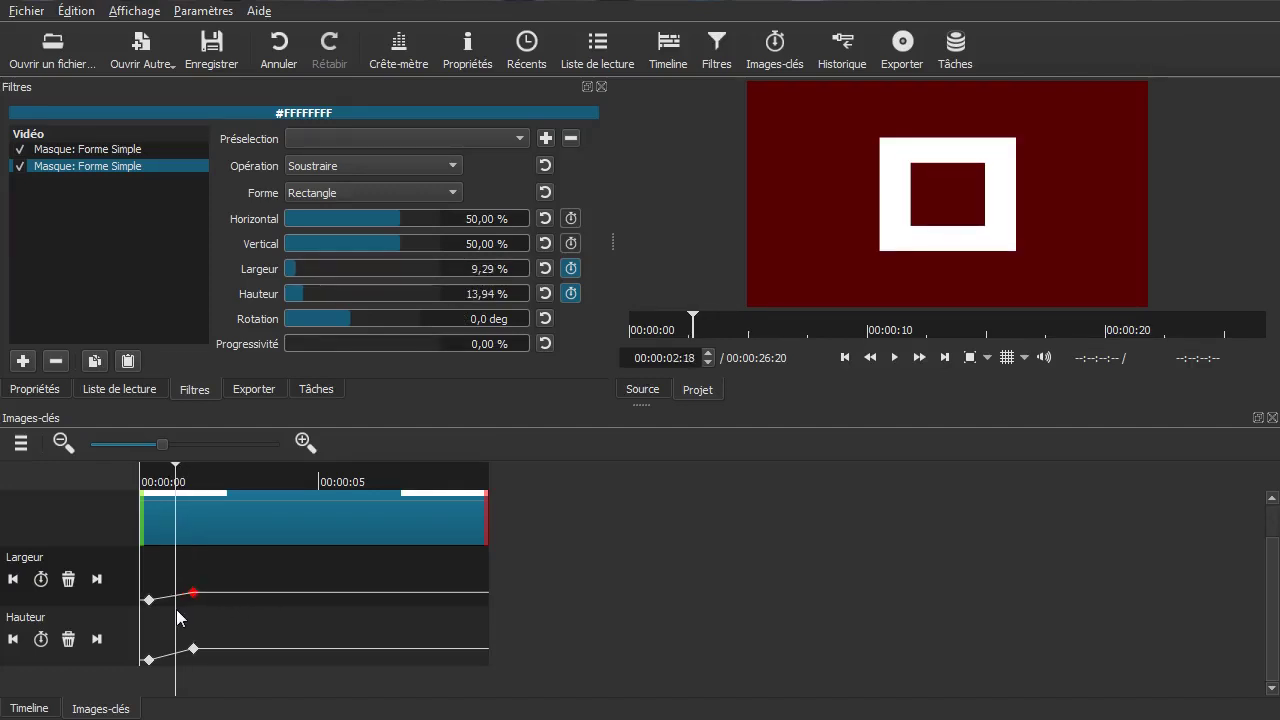
pyautogui.doubleClick(486, 272)
pyautogui.write('16')
pyautogui.doubleClick(480, 295)
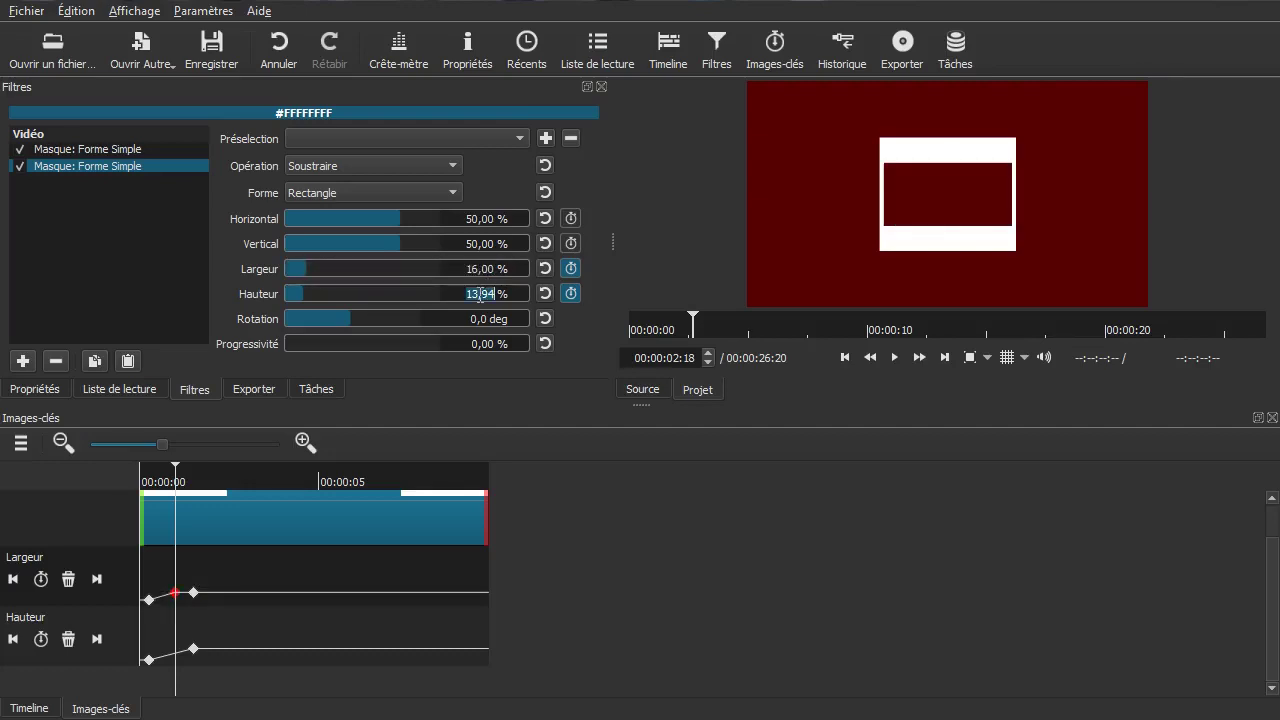
pyautogui.write('24')
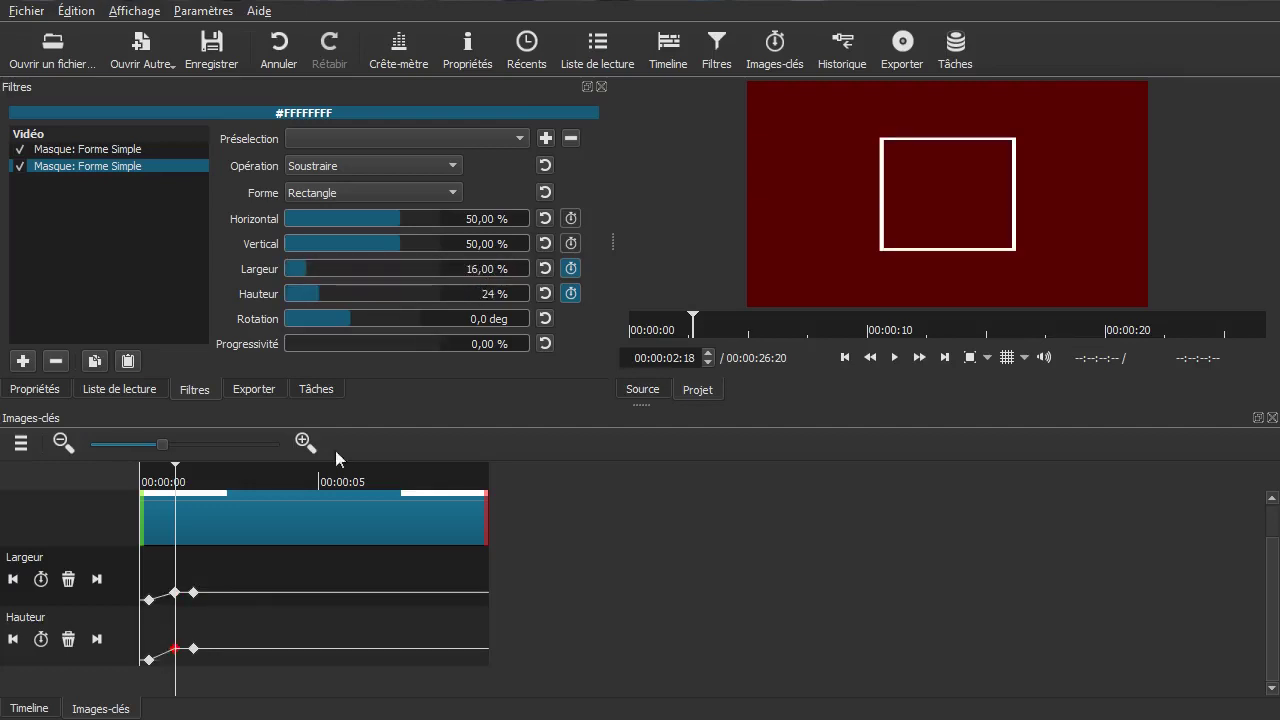
# Step: Delete the second mask's Hauteur and Largeur keyframes at 00:00:03:06
pyautogui.click(96, 639)
pyautogui.click(68, 639)
pyautogui.click(193, 593)
pyautogui.click(67, 580)
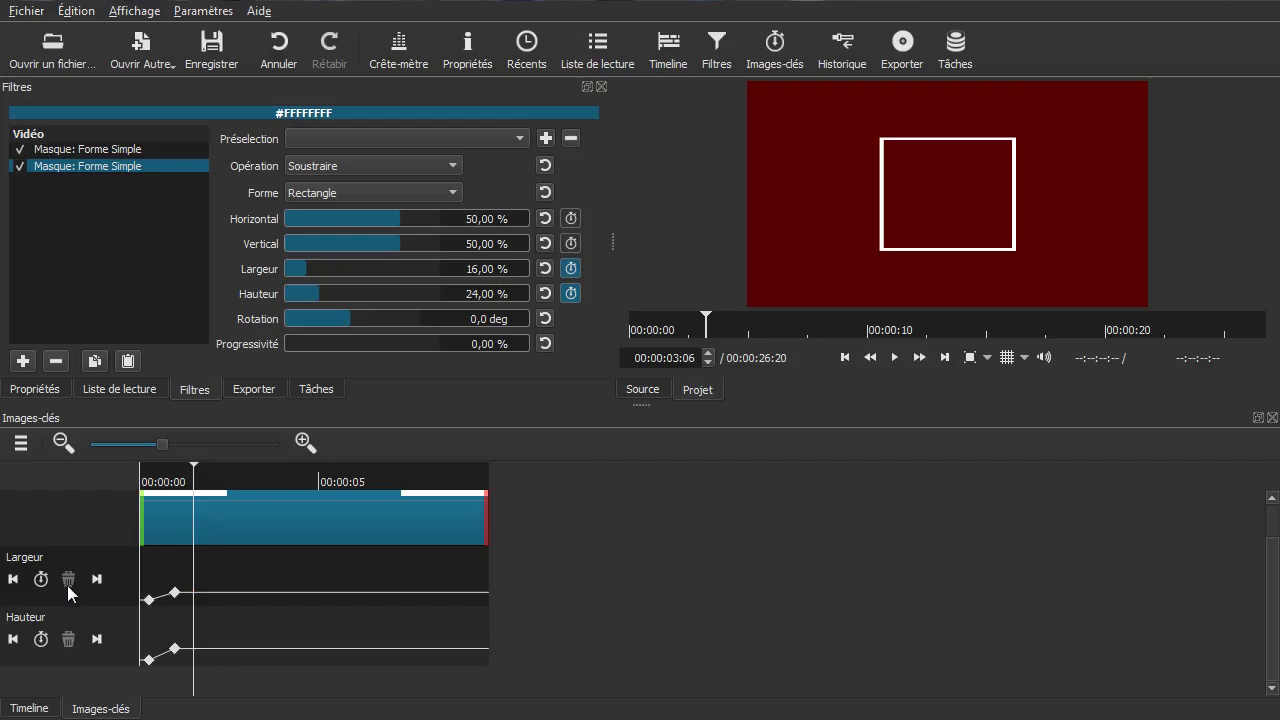
# Step: Replay the timeline from 00:00:01:04 to check the faster rectangle outline animation
pyautogui.click(29, 708)
pyautogui.click(164, 644)
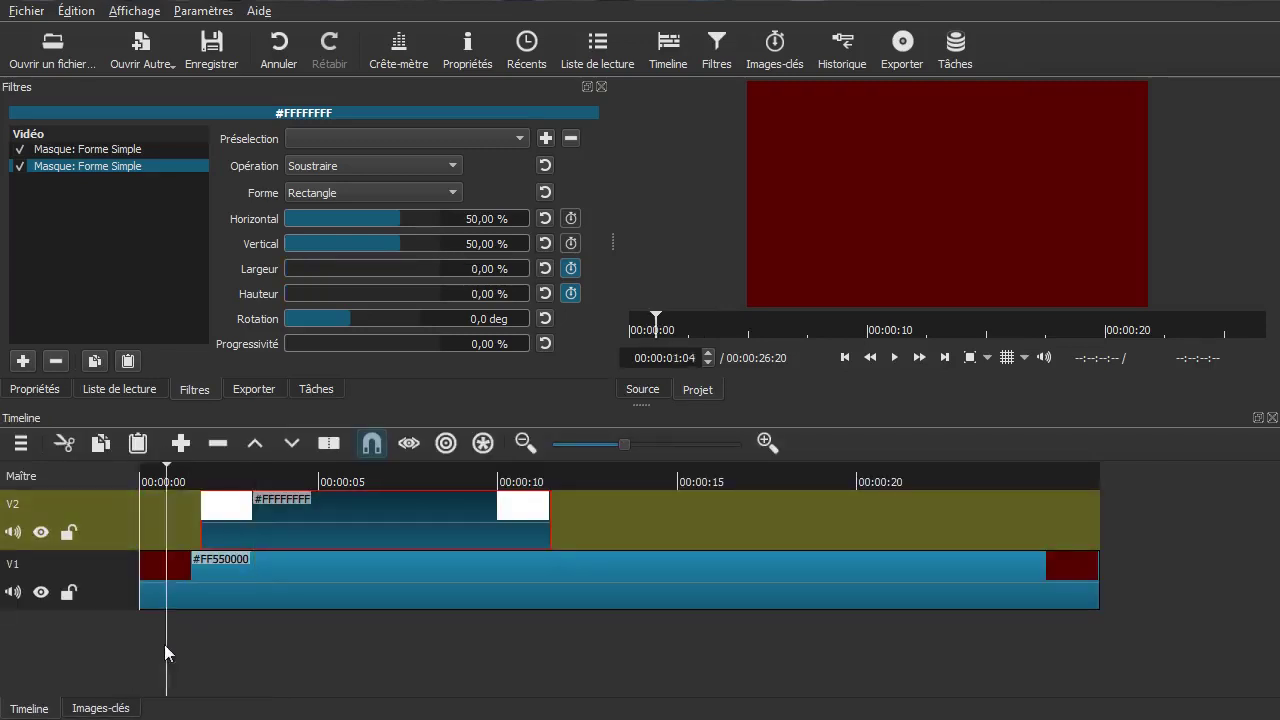
pyautogui.press('space')
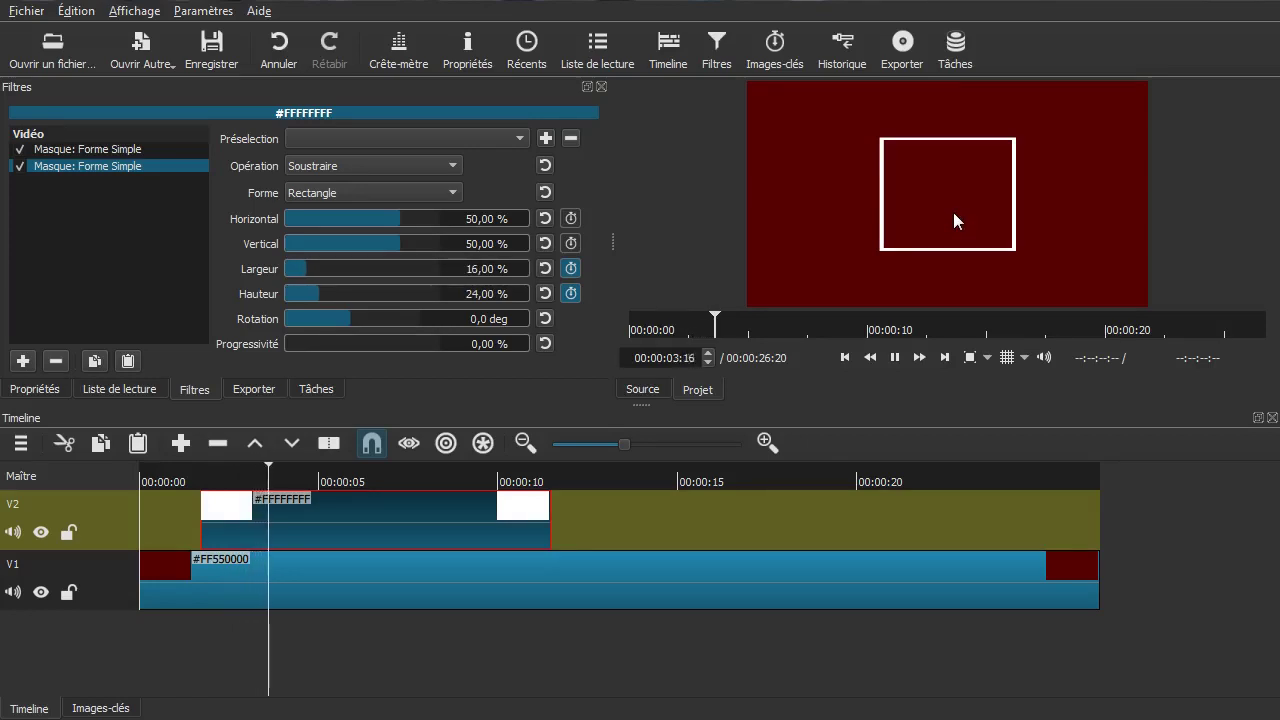
pyautogui.press('space')
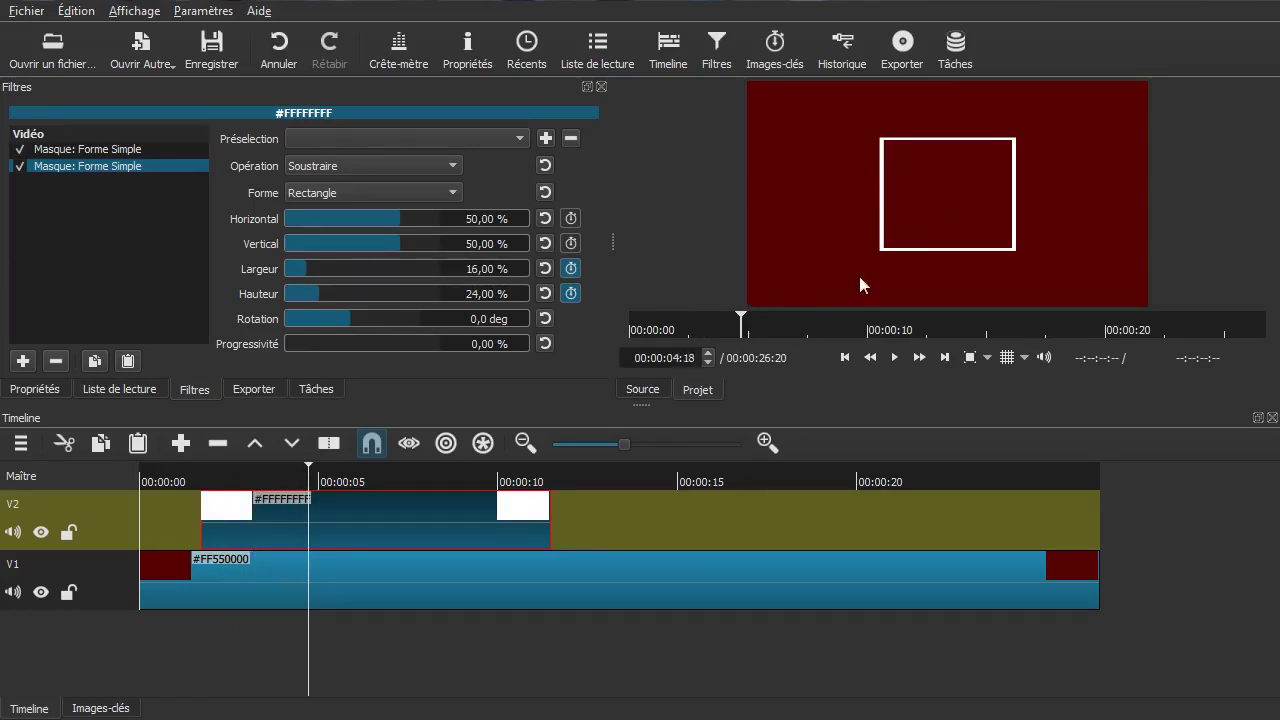
pyautogui.press('space')
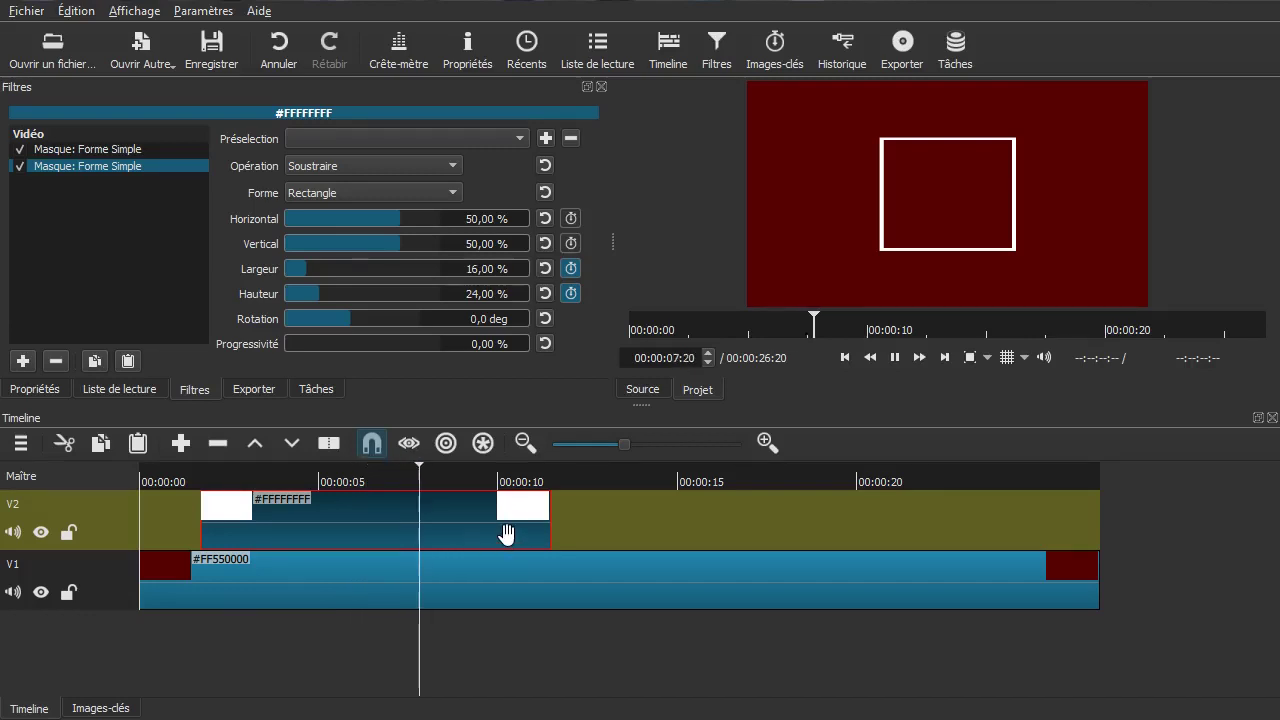
pyautogui.press('space')
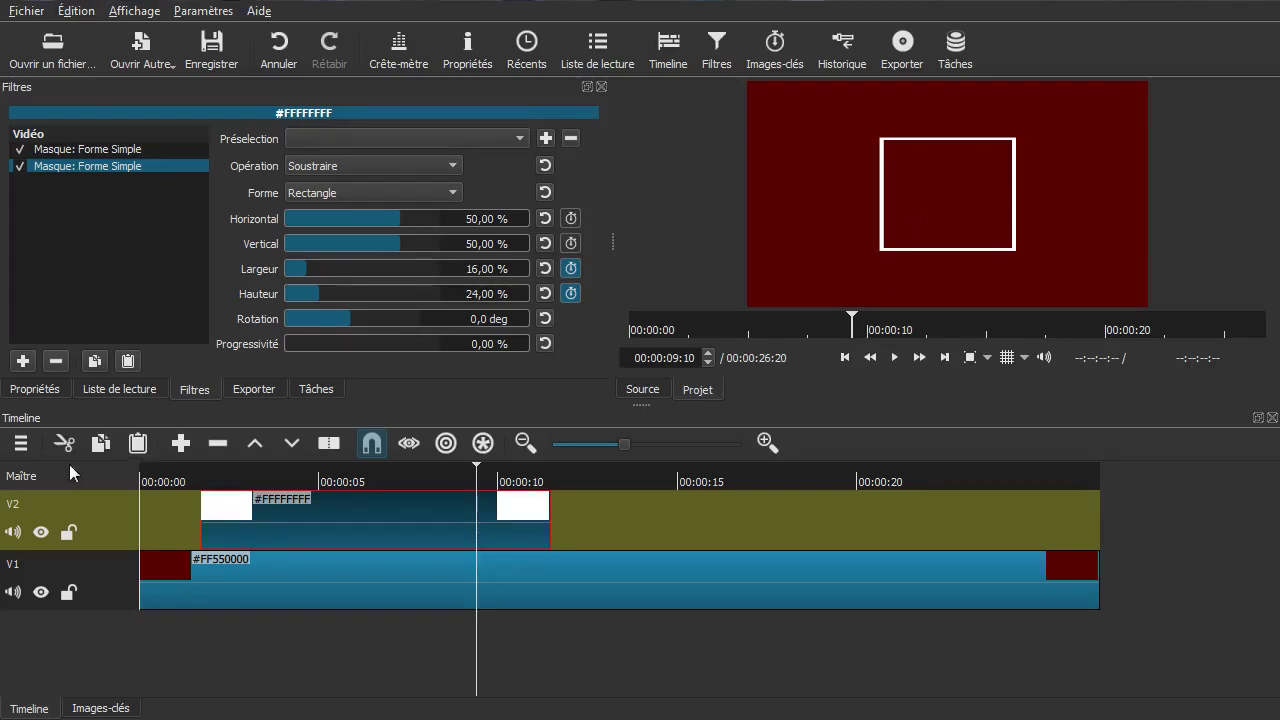
# Step: Add a new video track above the white clip's track and show the playlist of source clips
pyautogui.click(22, 452)
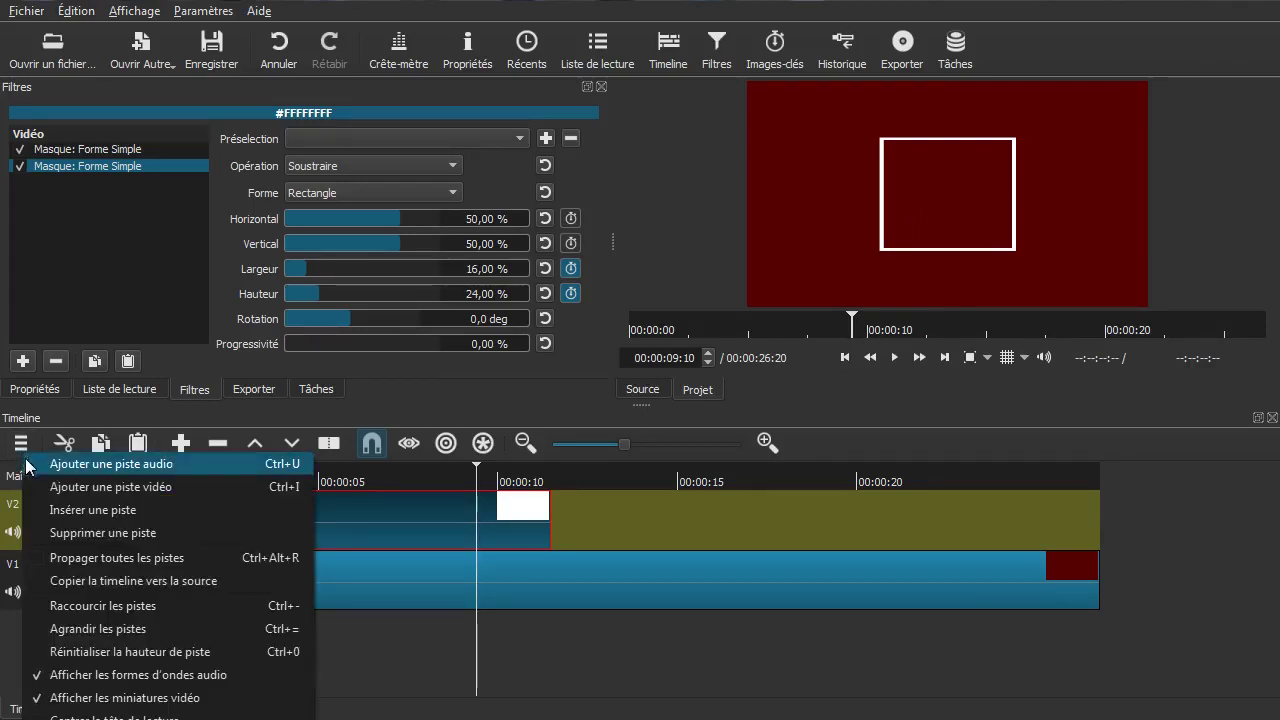
pyautogui.click(110, 487)
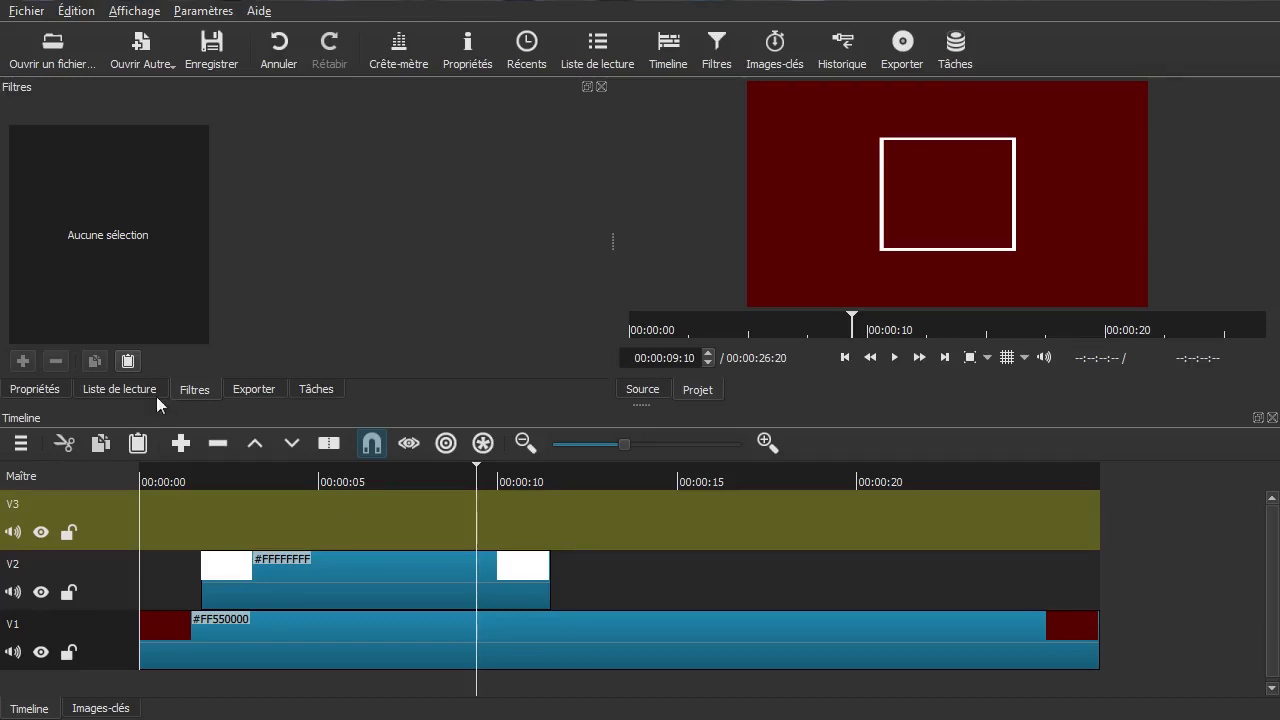
pyautogui.click(117, 391)
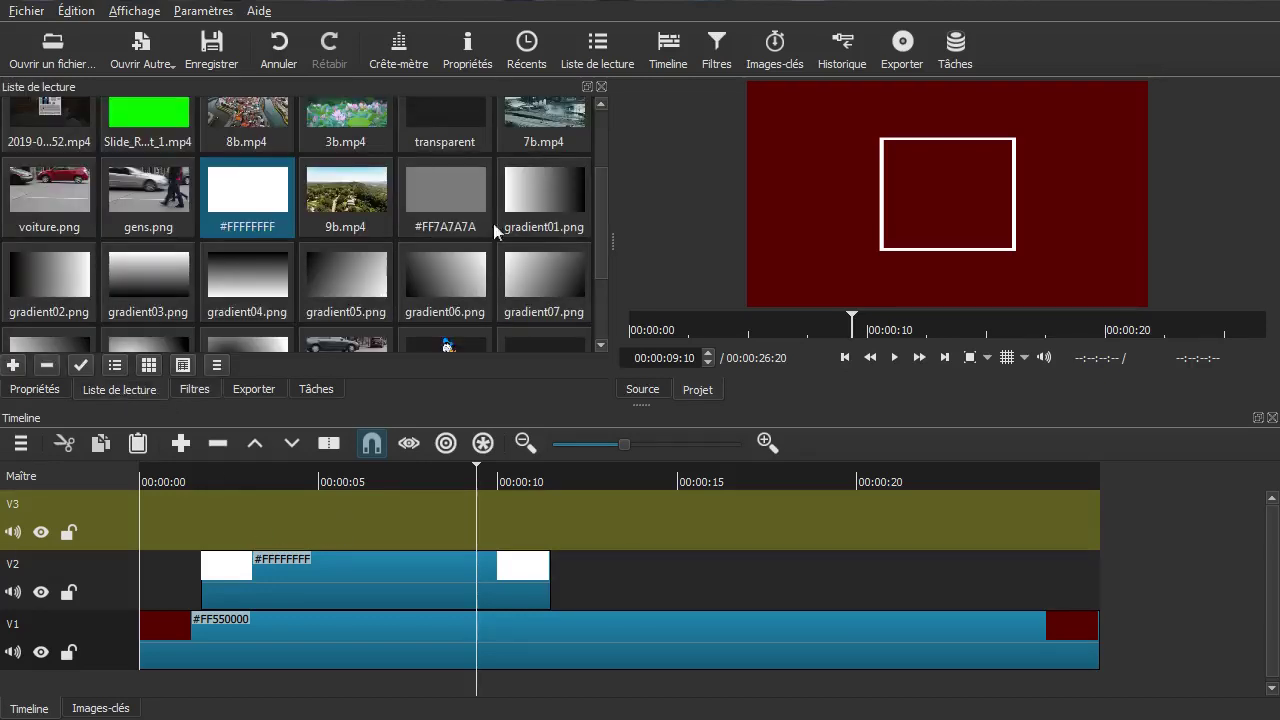
# Step: Place the transparent clip with the "Shotcut" text from the playlist onto track V3, starting at about 3.5 seconds
pyautogui.scroll(-3, 605, 201)
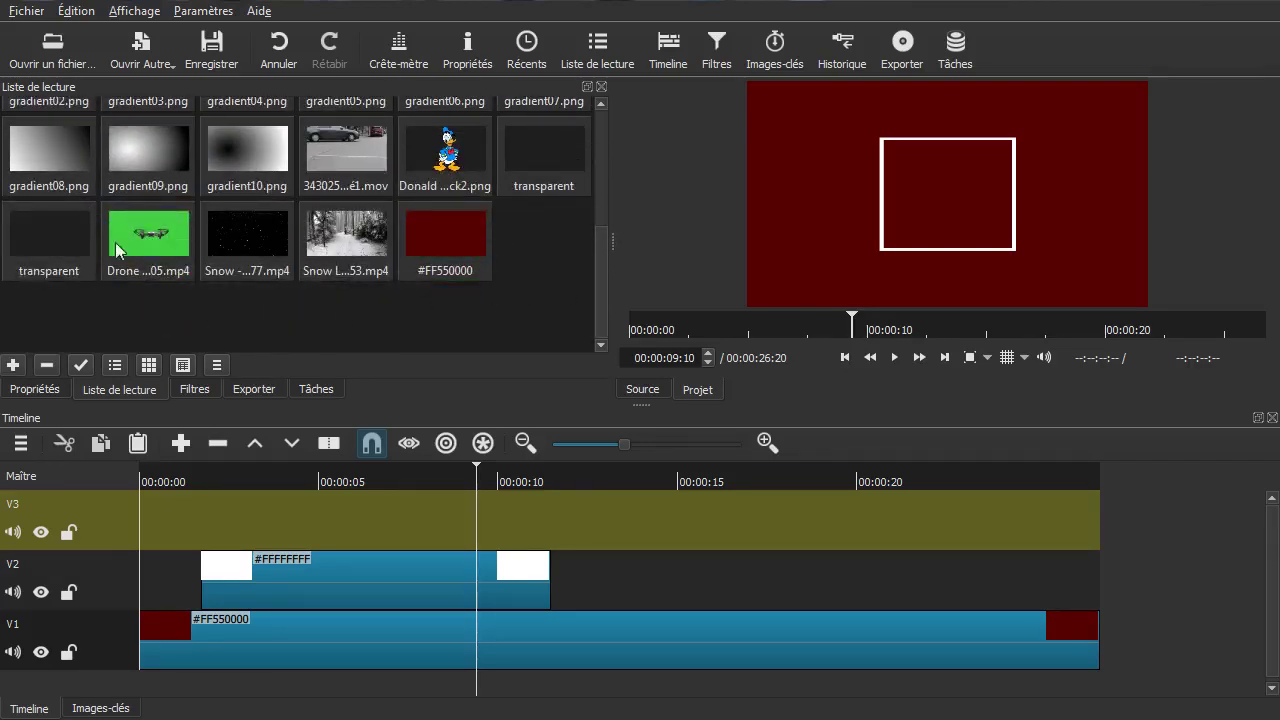
pyautogui.click(47, 237)
pyautogui.moveTo(206, 412); pyautogui.dragTo(315, 525)
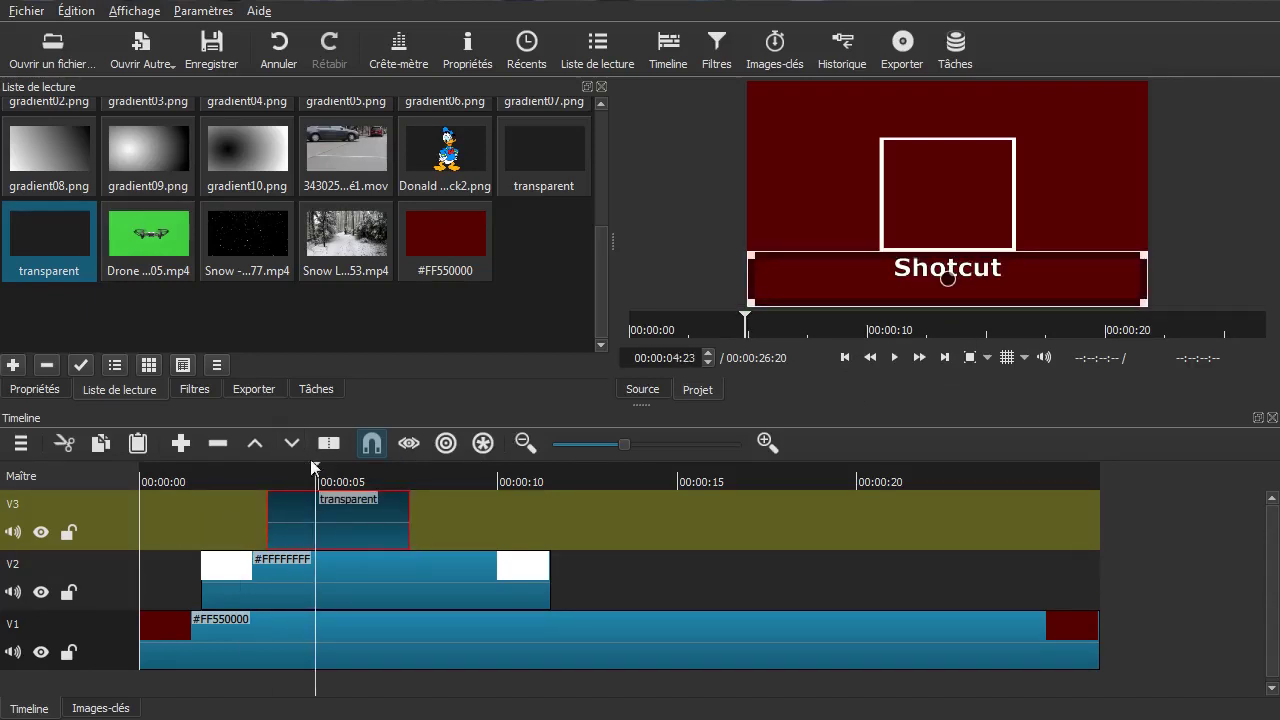
pyautogui.click(142, 50)
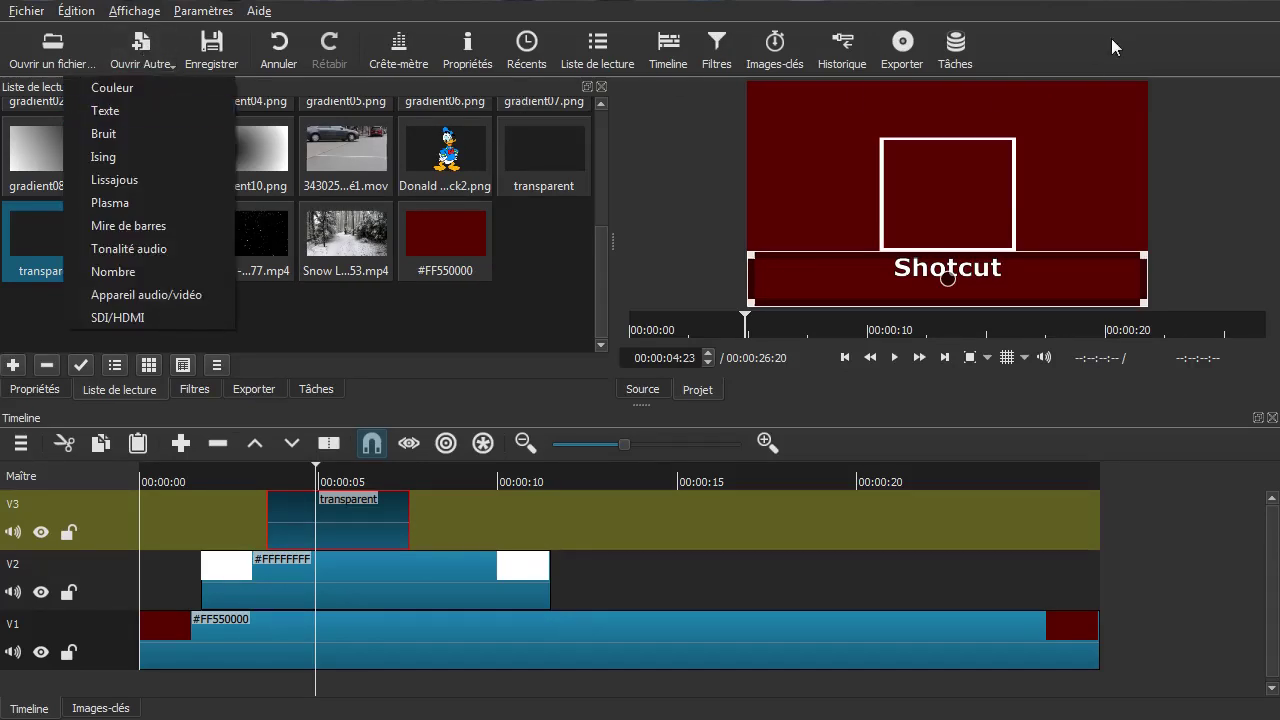
pyautogui.press('Escape')
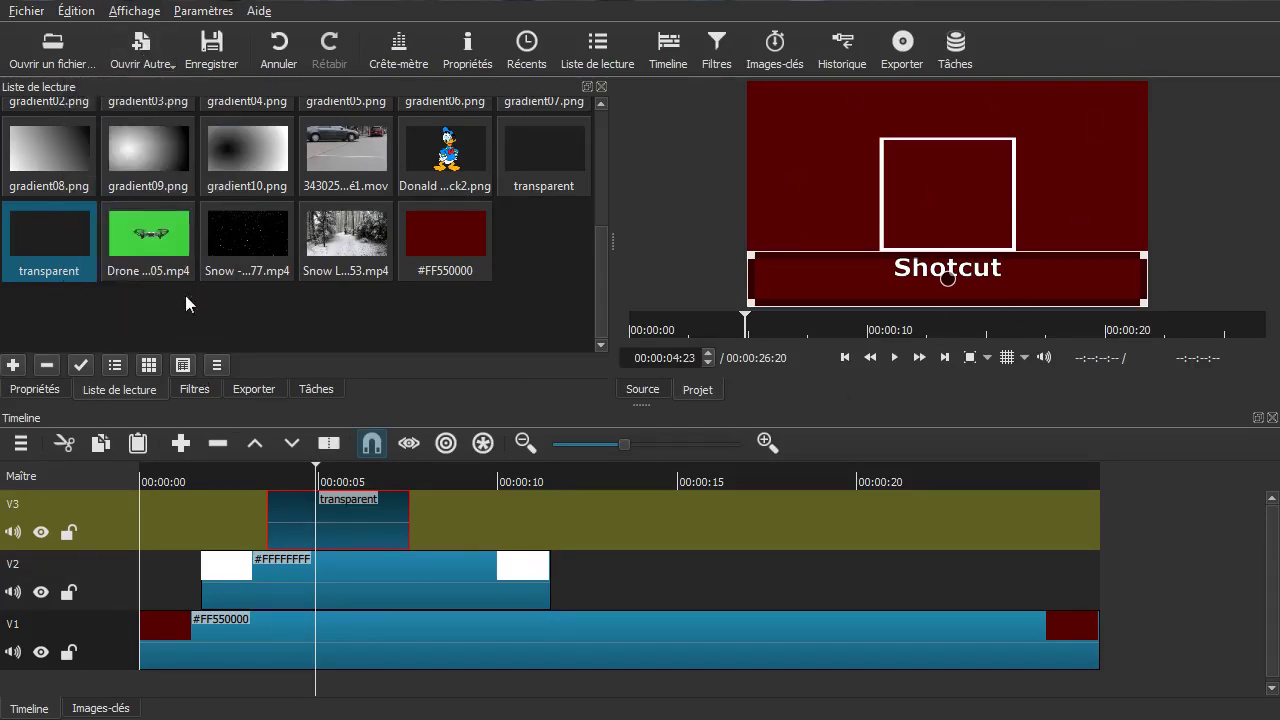
pyautogui.click(38, 12)
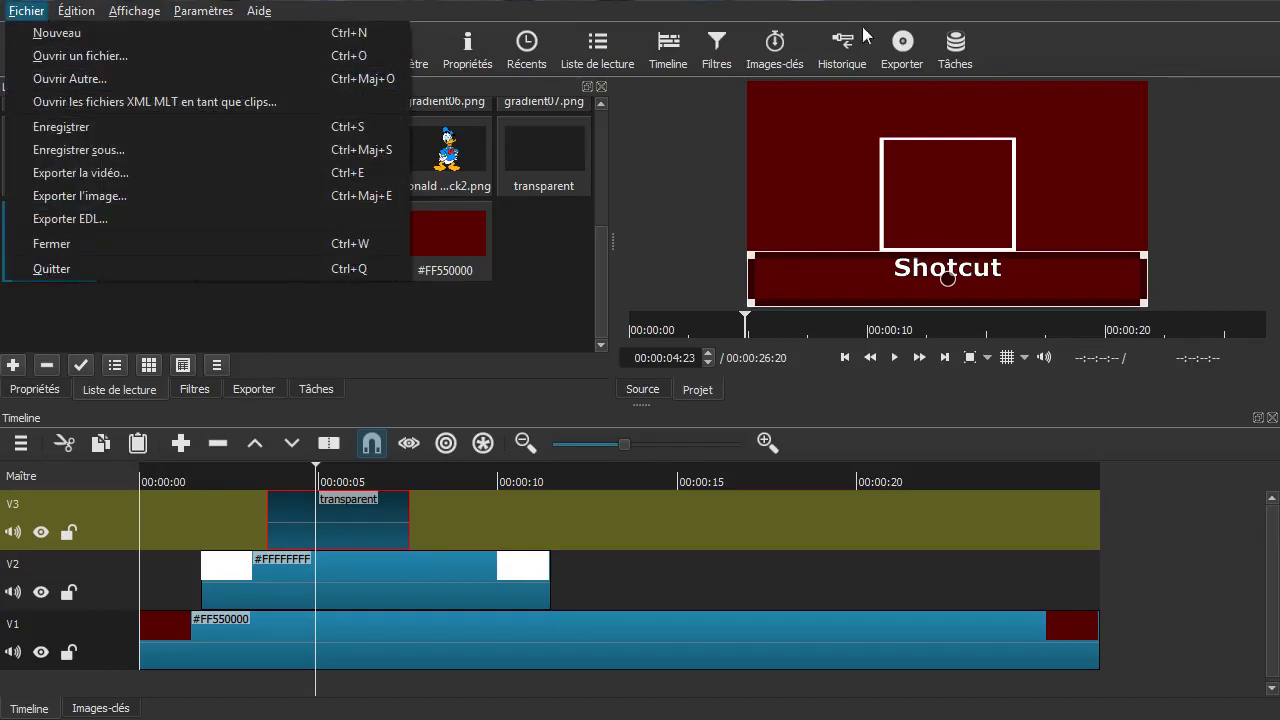
pyautogui.press('Escape')
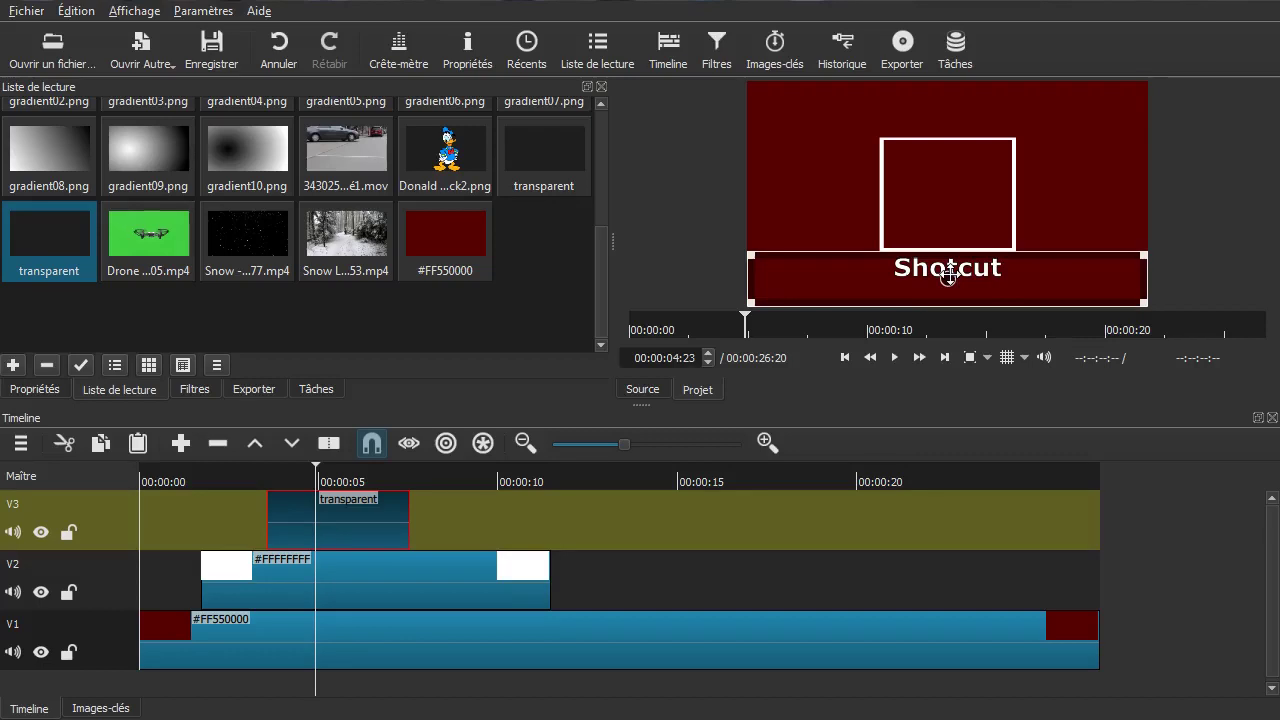
# Step: Show the text clip's Texte: Simple filter settings with more room and set the vertical alignment to Milieu
pyautogui.click(188, 386)
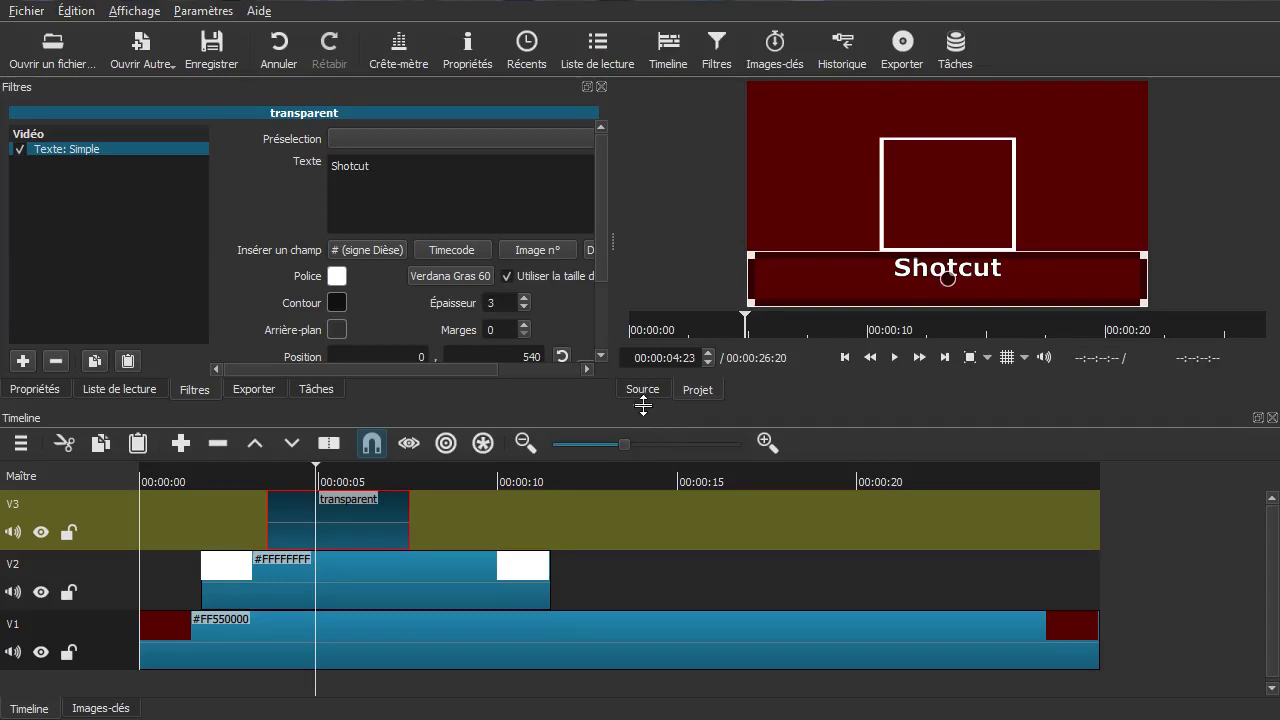
pyautogui.moveTo(643, 404); pyautogui.dragTo(643, 440)
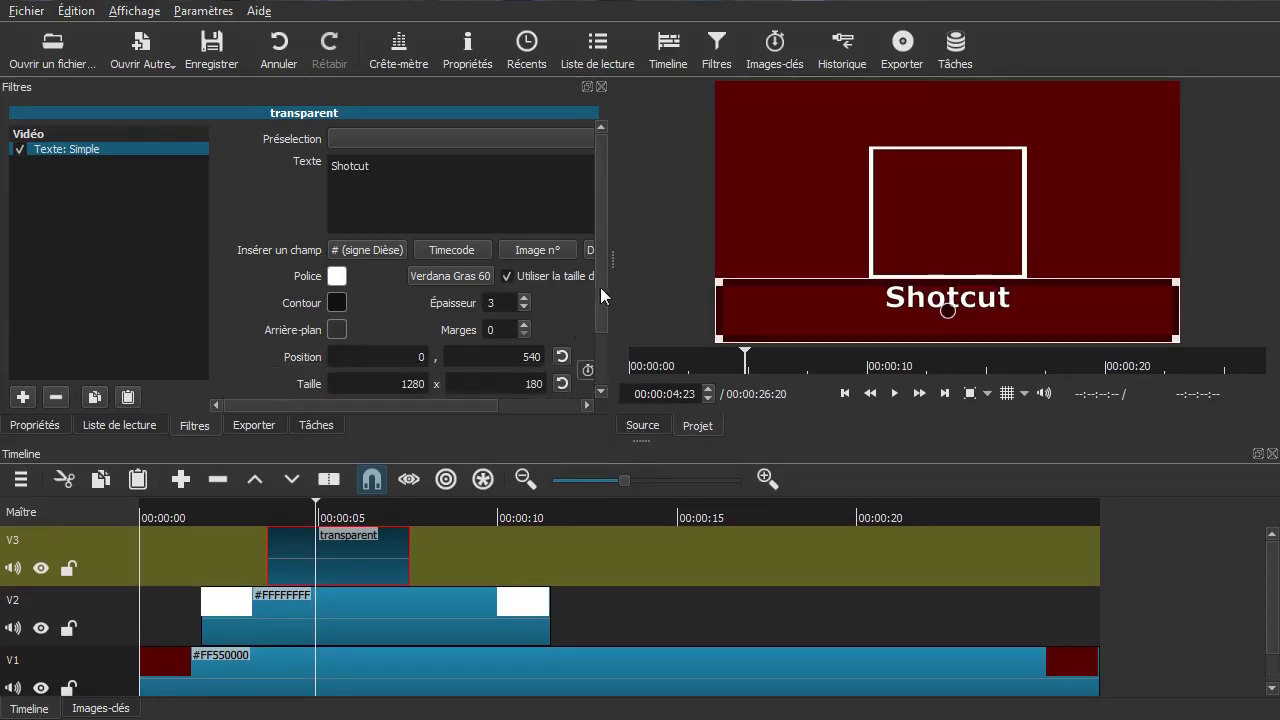
pyautogui.scroll(-2, 600, 287)
pyautogui.click(411, 366)
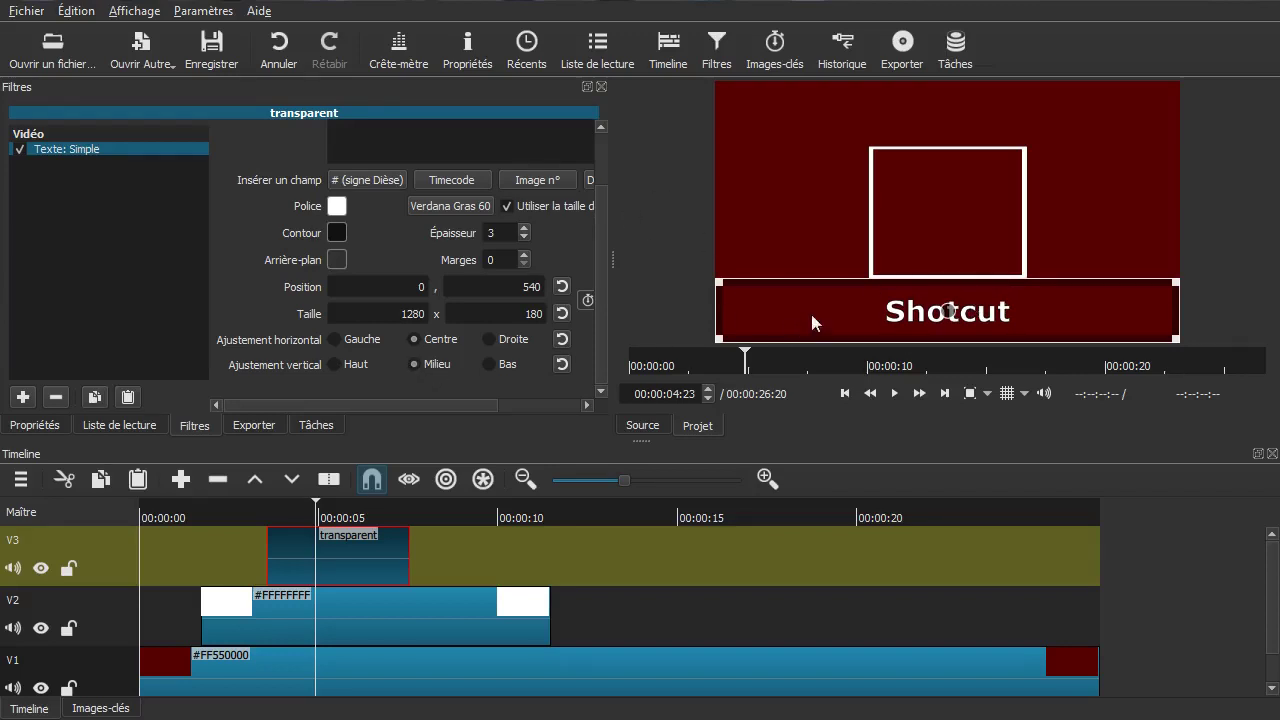
# Step: Resize the text box to about 556 x 188 and place it at about position 358, 260, centred in the white rectangle
pyautogui.moveTo(718, 282); pyautogui.dragTo(991, 281)
pyautogui.moveTo(1078, 309); pyautogui.dragTo(946, 212)
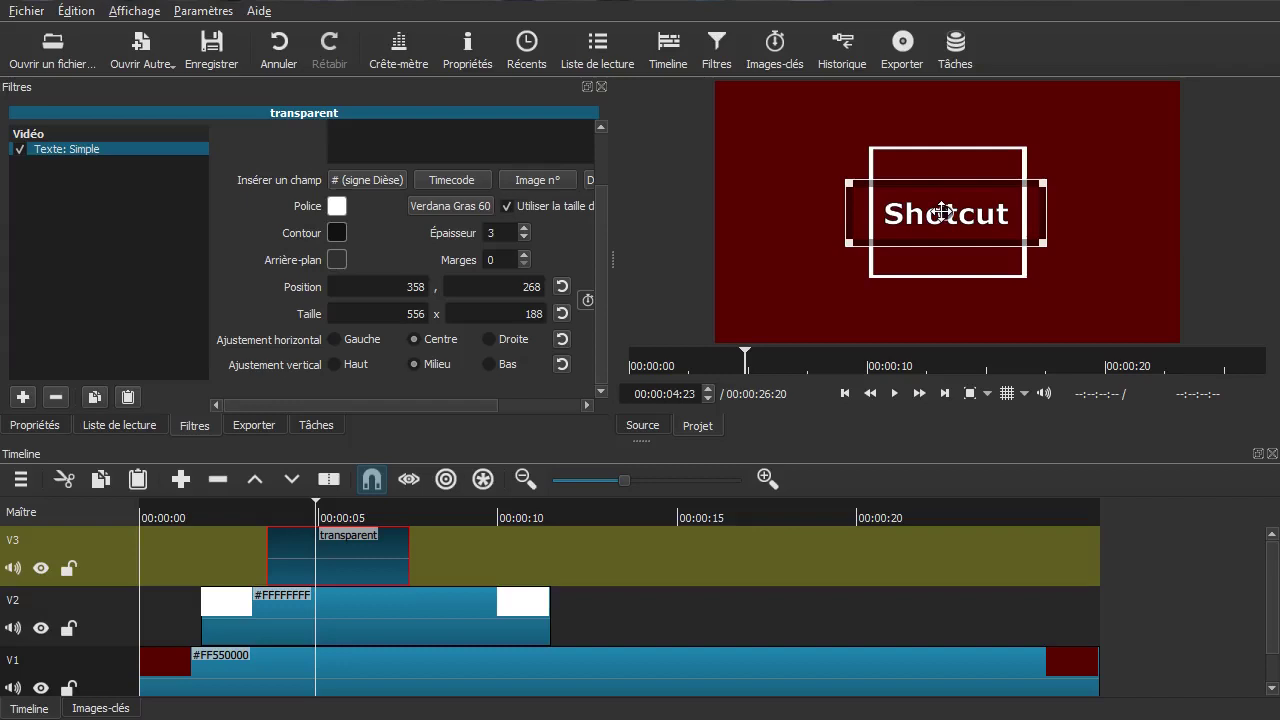
pyautogui.click(422, 205)
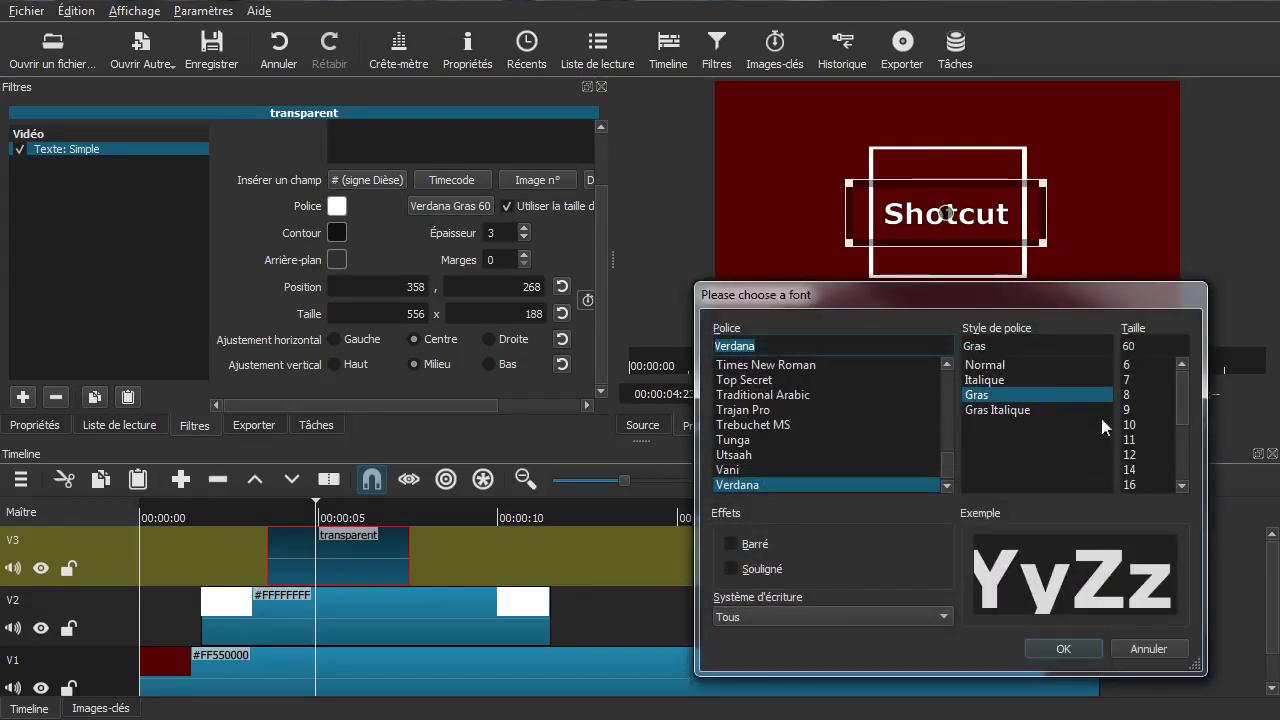
pyautogui.click(1090, 650)
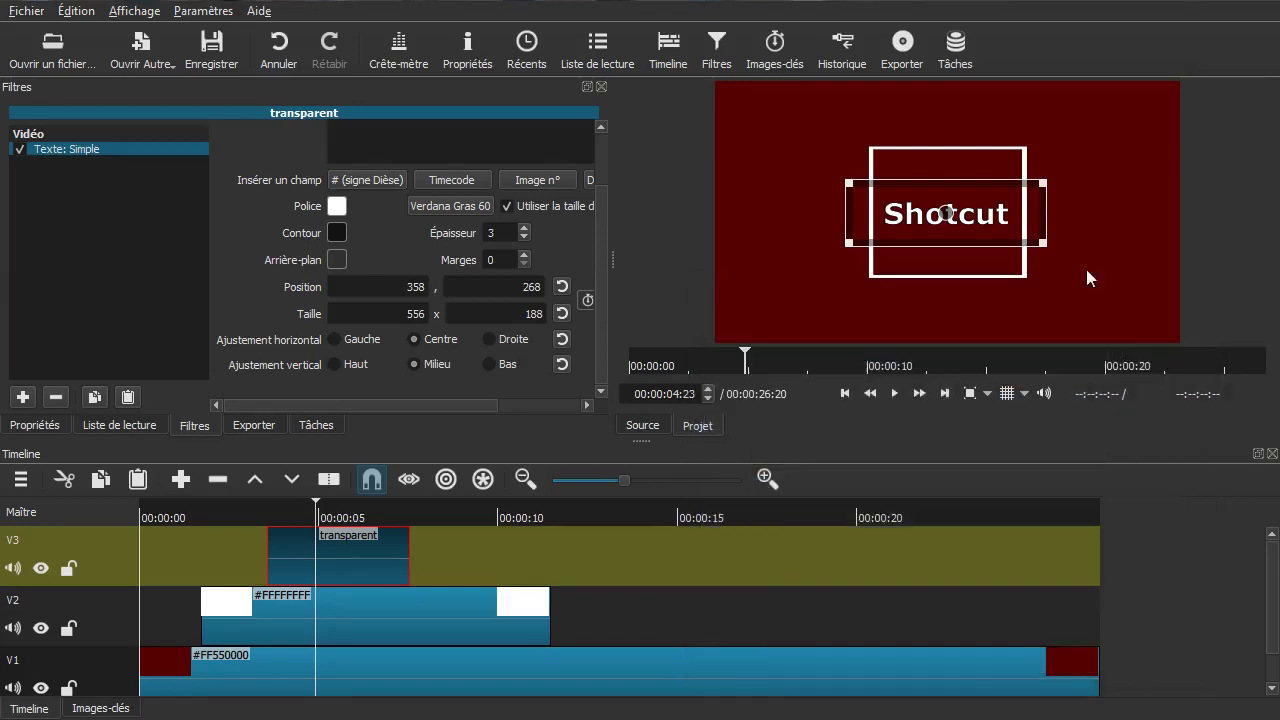
pyautogui.moveTo(947, 211); pyautogui.dragTo(946, 206)
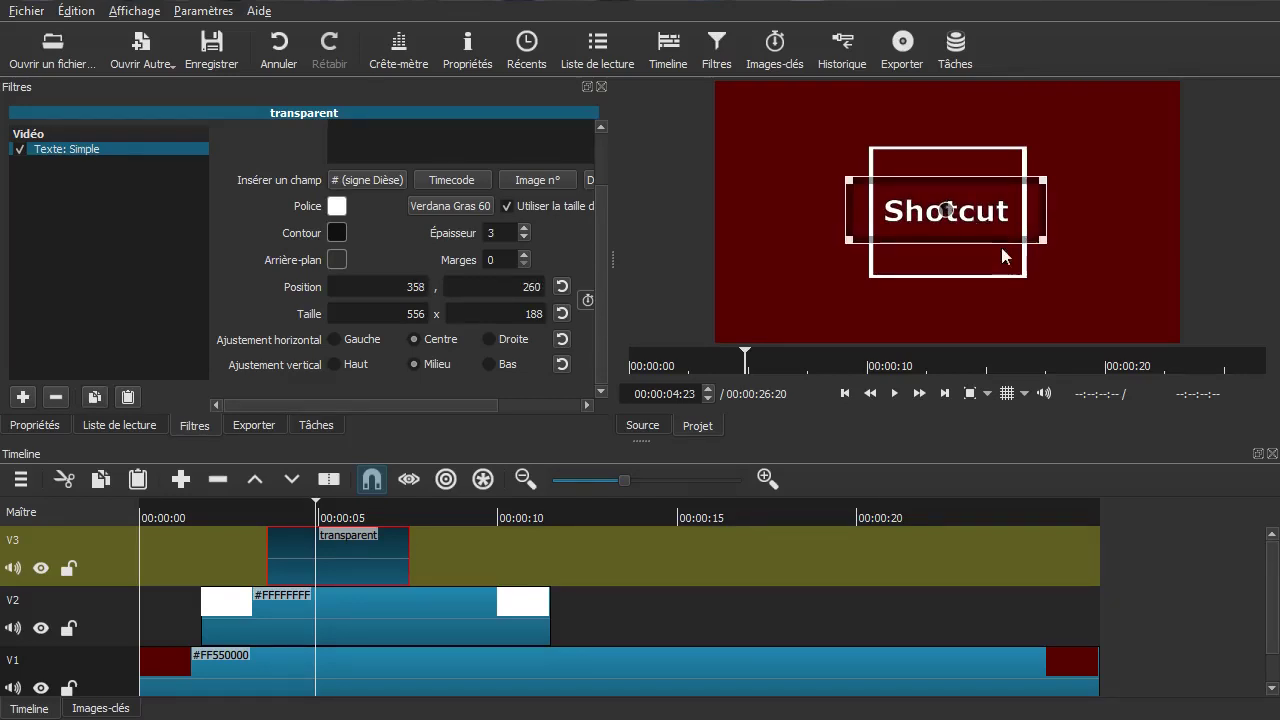
# Step: Play the opening of the timeline to check when the text appears relative to the rectangle outline animation
pyautogui.moveTo(237, 536); pyautogui.dragTo(172, 580)
pyautogui.press('space')
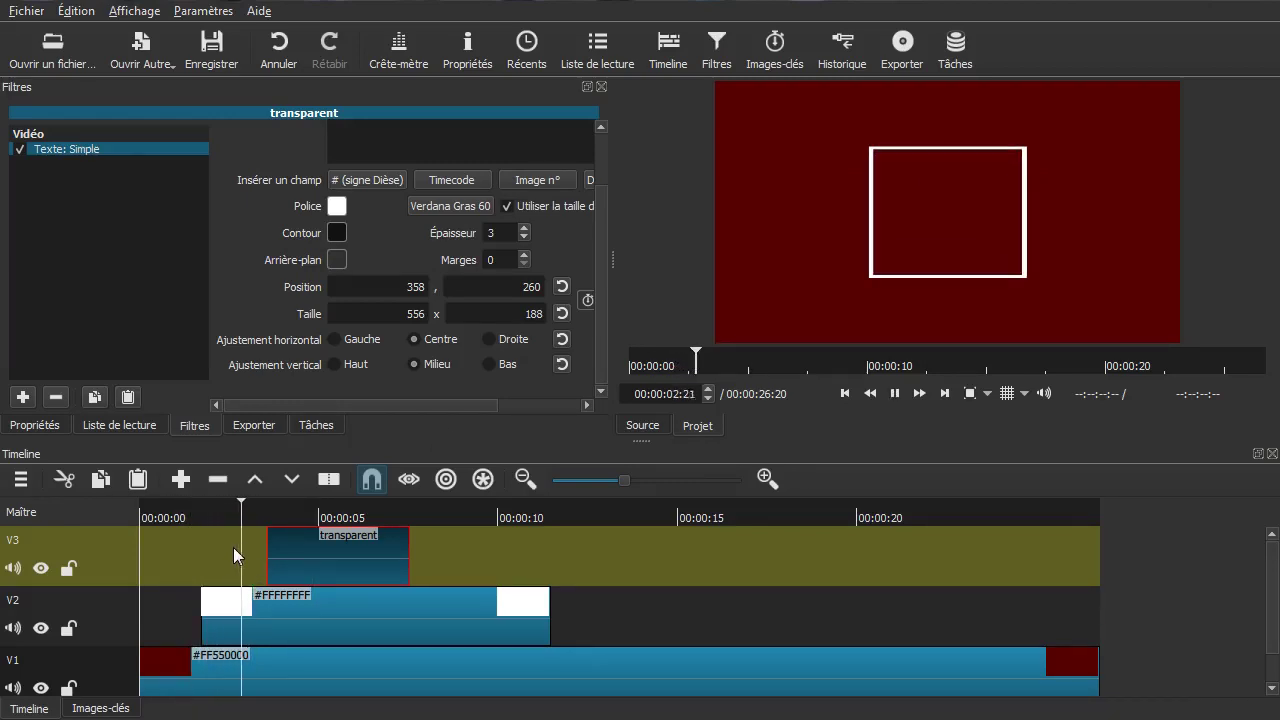
pyautogui.press('space')
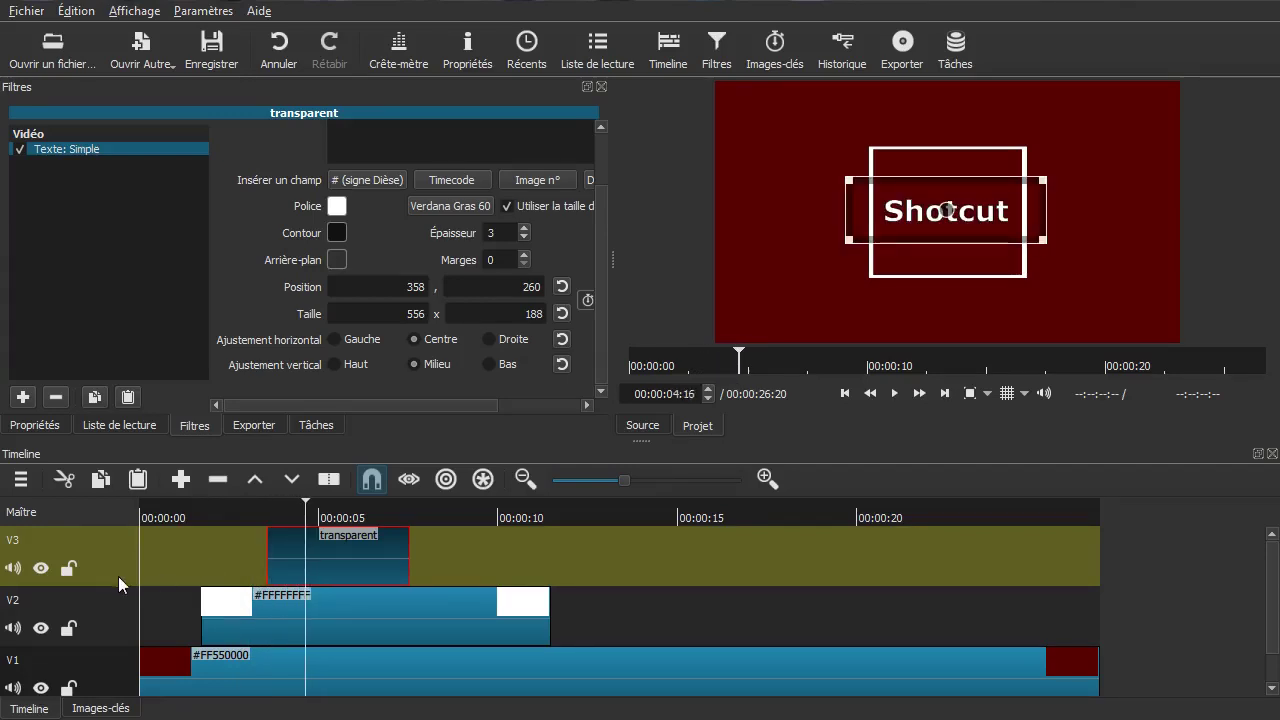
pyautogui.click(115, 581)
pyautogui.click(212, 555)
pyautogui.press('space')
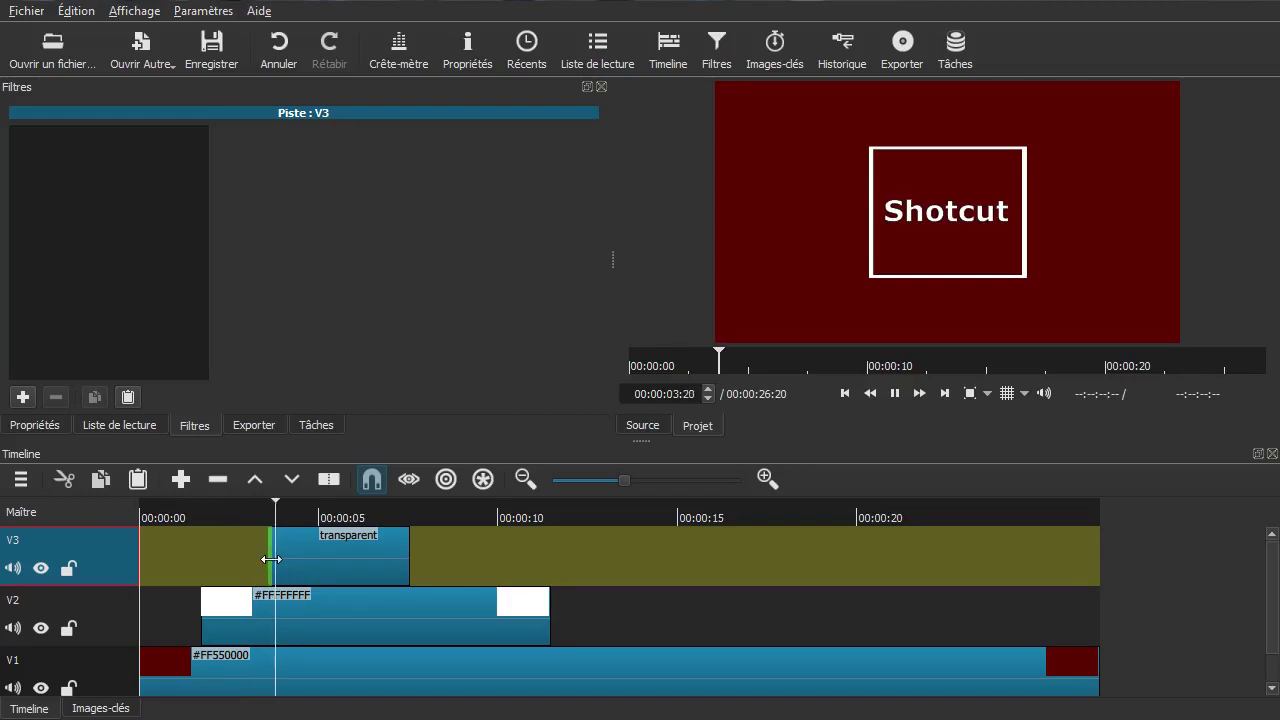
# Step: Move the text clip on V3 earlier so it starts at 00:00:02:23
pyautogui.moveTo(209, 564); pyautogui.dragTo(244, 555)
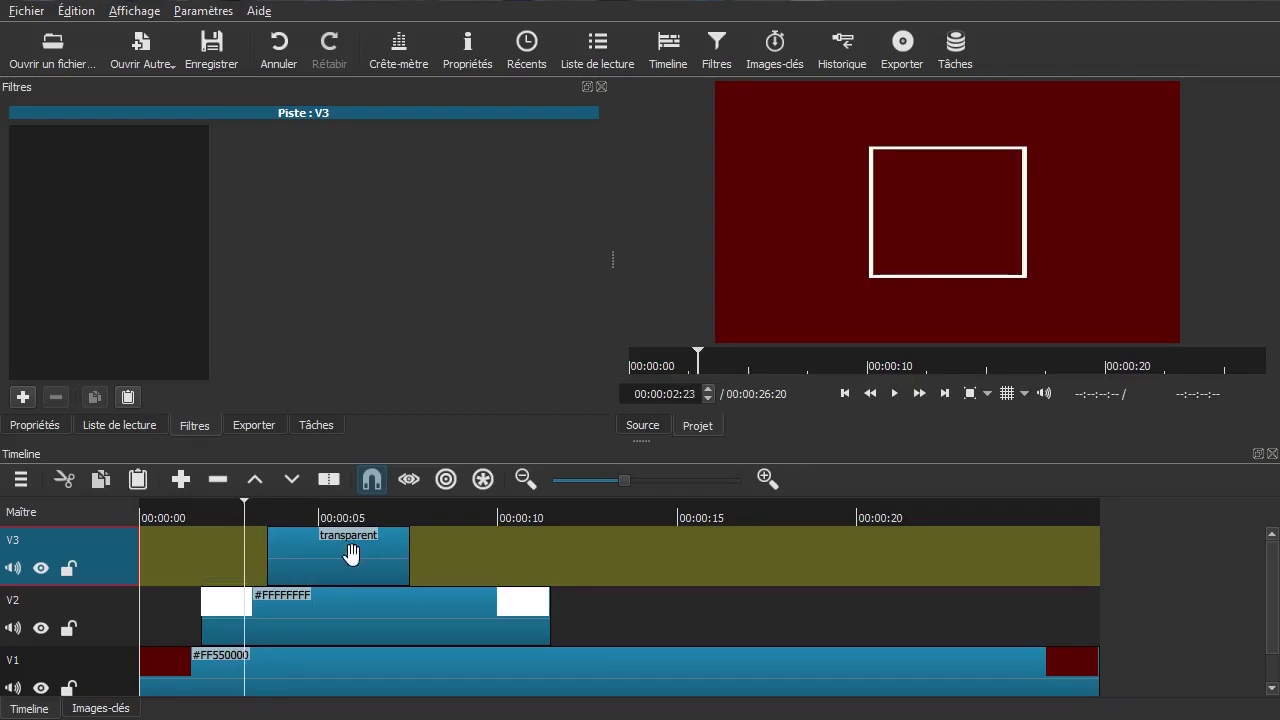
pyautogui.moveTo(339, 557); pyautogui.dragTo(315, 559)
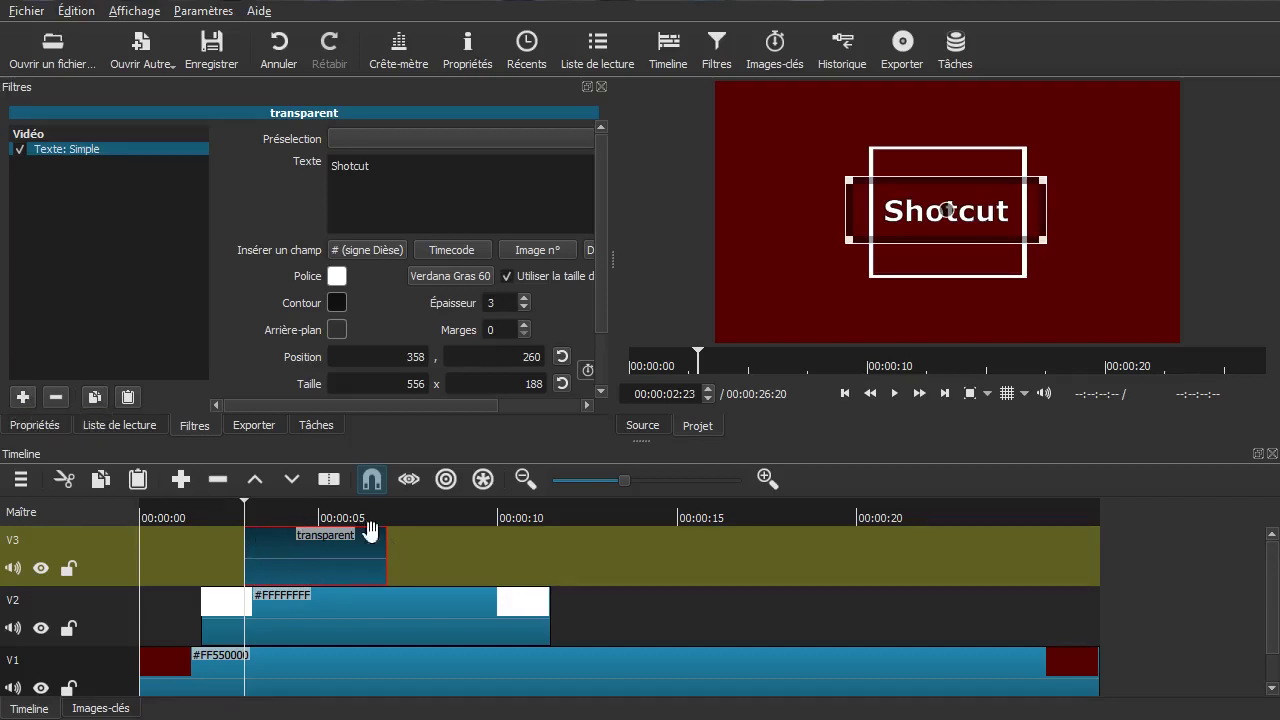
# Step: Add the video filter "Masque: A partir d'un fichier" to the text clip
pyautogui.click(28, 400)
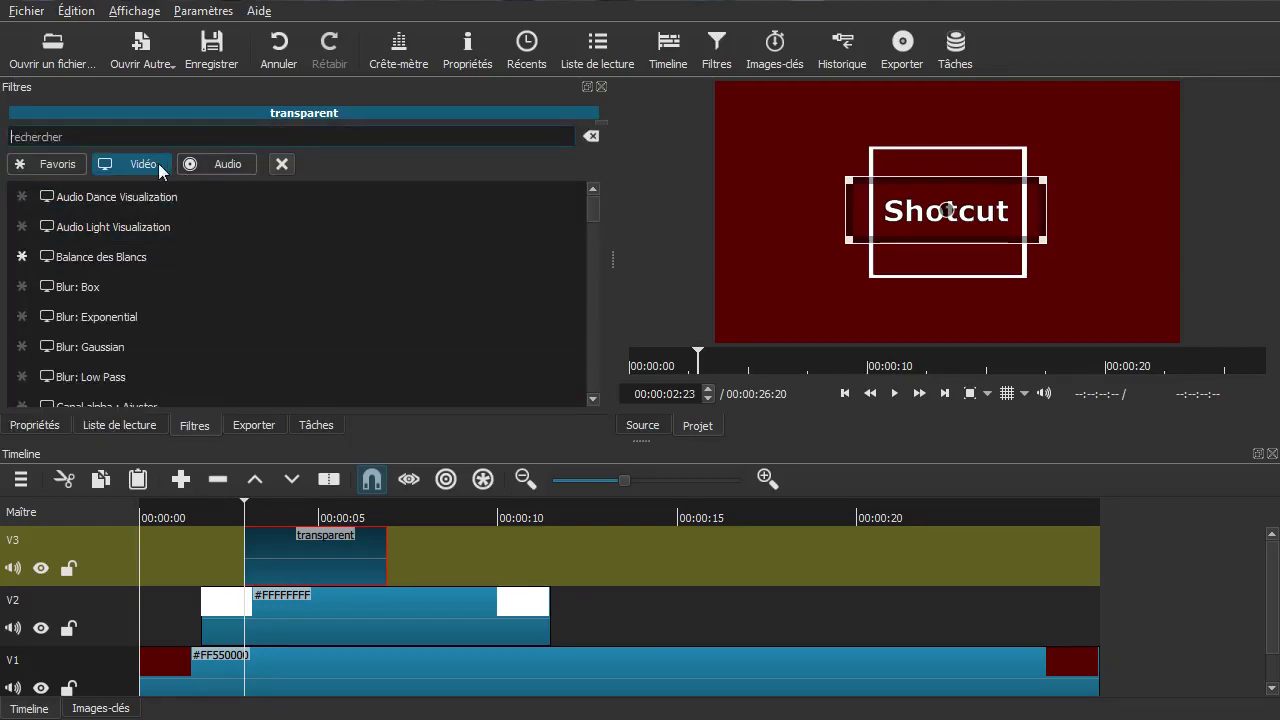
pyautogui.scroll(-2, 232, 312)
pyautogui.scroll(-4, 235, 306)
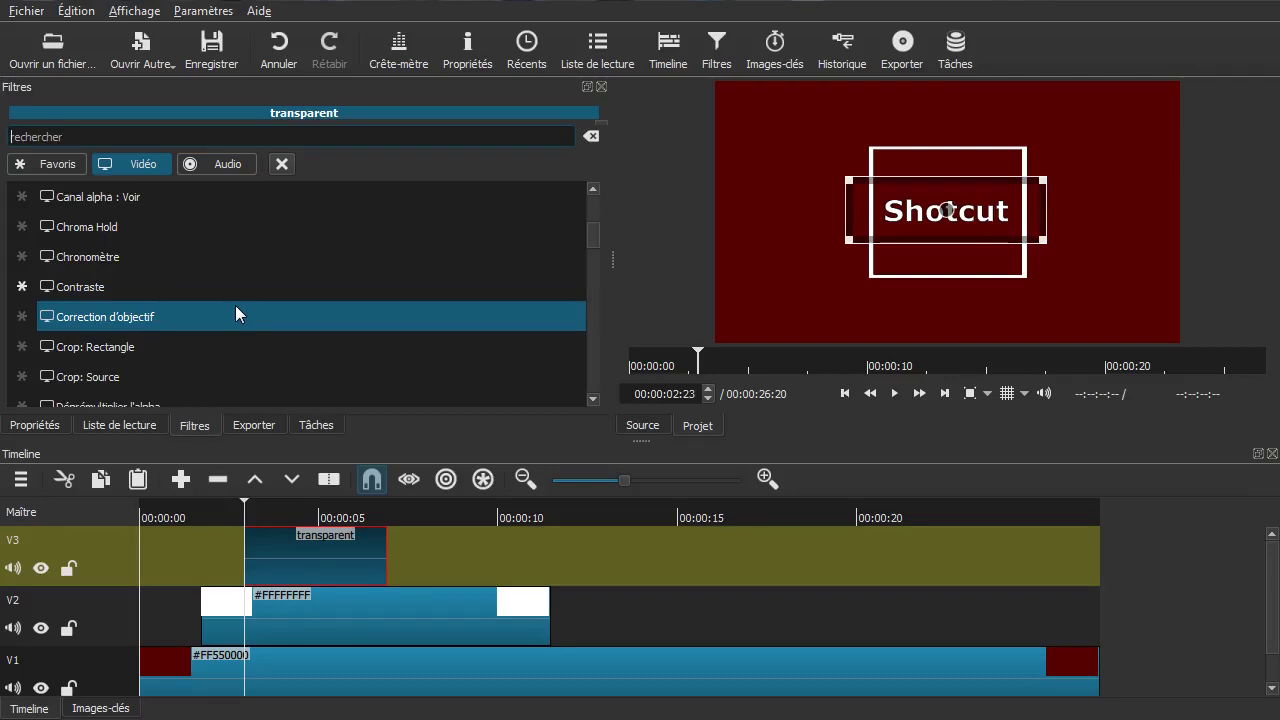
pyautogui.scroll(4, 237, 300)
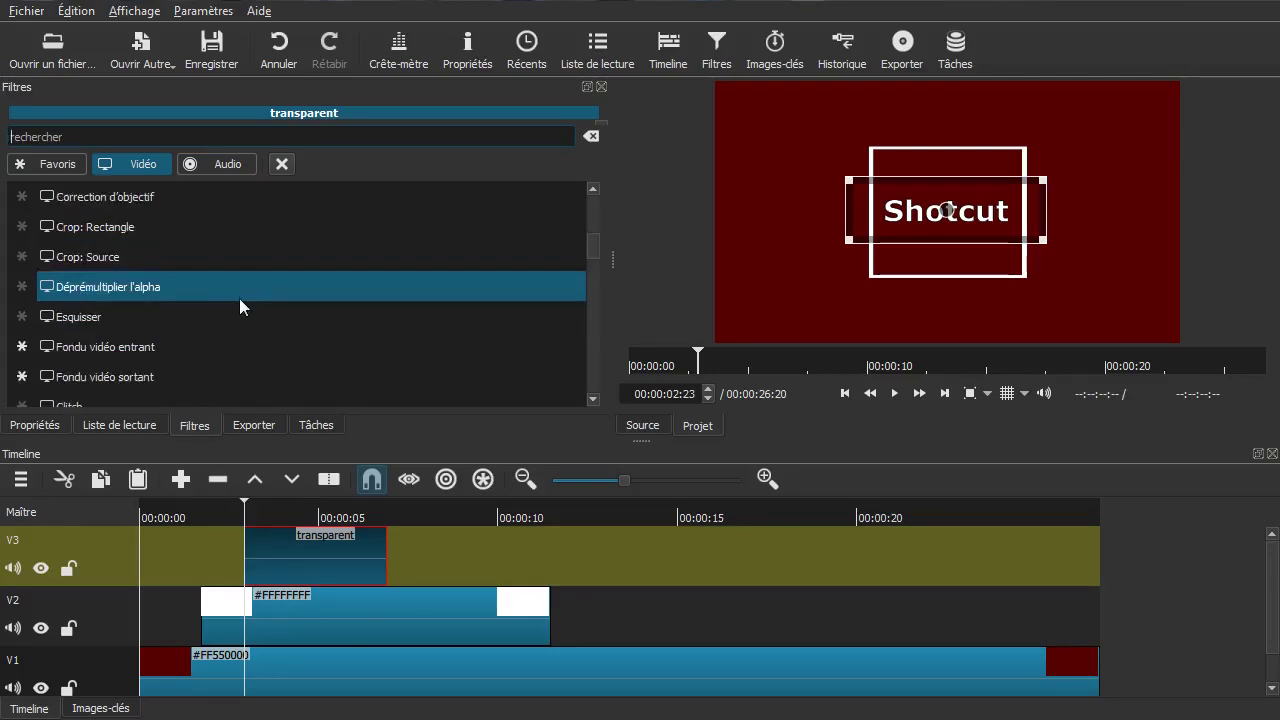
pyautogui.scroll(-4, 239, 298)
pyautogui.scroll(-2, 240, 318)
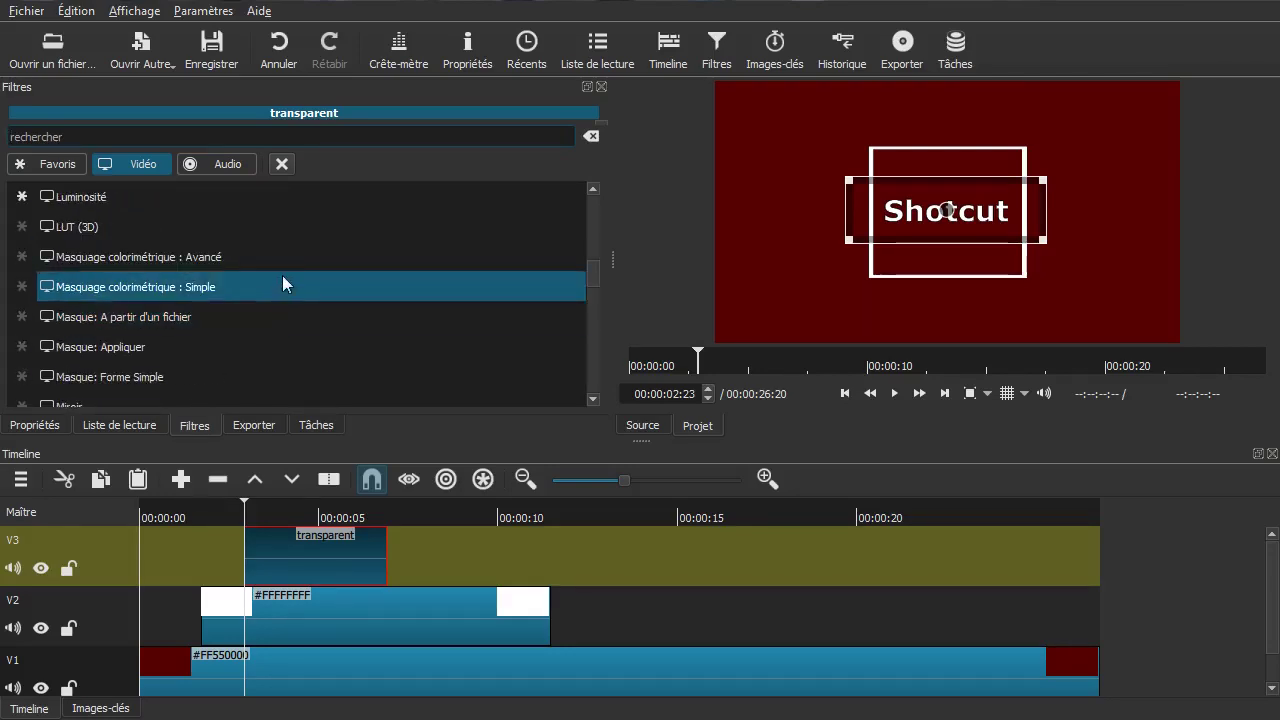
pyautogui.click(179, 317)
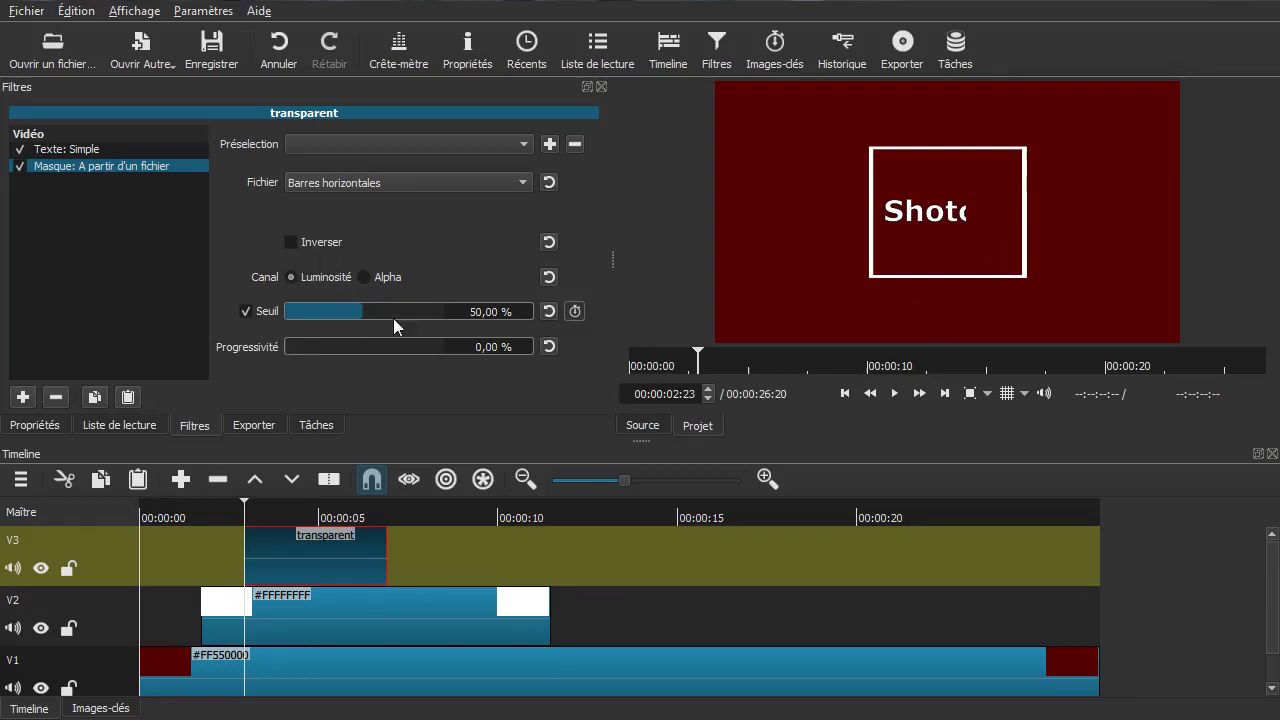
# Step: Set the file mask's Progressivité to about 41 % and Seuil to 0 %, and enable Seuil keyframes at 00:00:02:23
pyautogui.moveTo(291, 346); pyautogui.dragTo(434, 305)
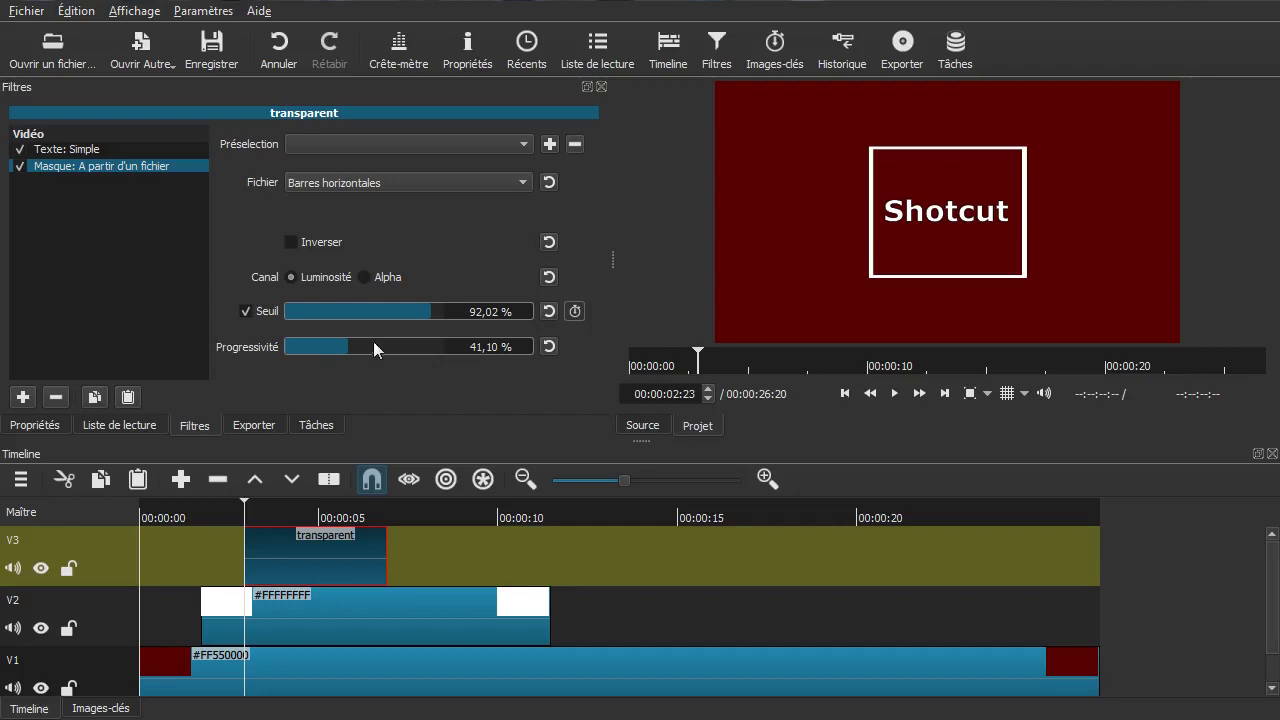
pyautogui.scroll(1, 352, 347)
pyautogui.scroll(-1, 352, 347)
pyautogui.moveTo(415, 310); pyautogui.dragTo(274, 318)
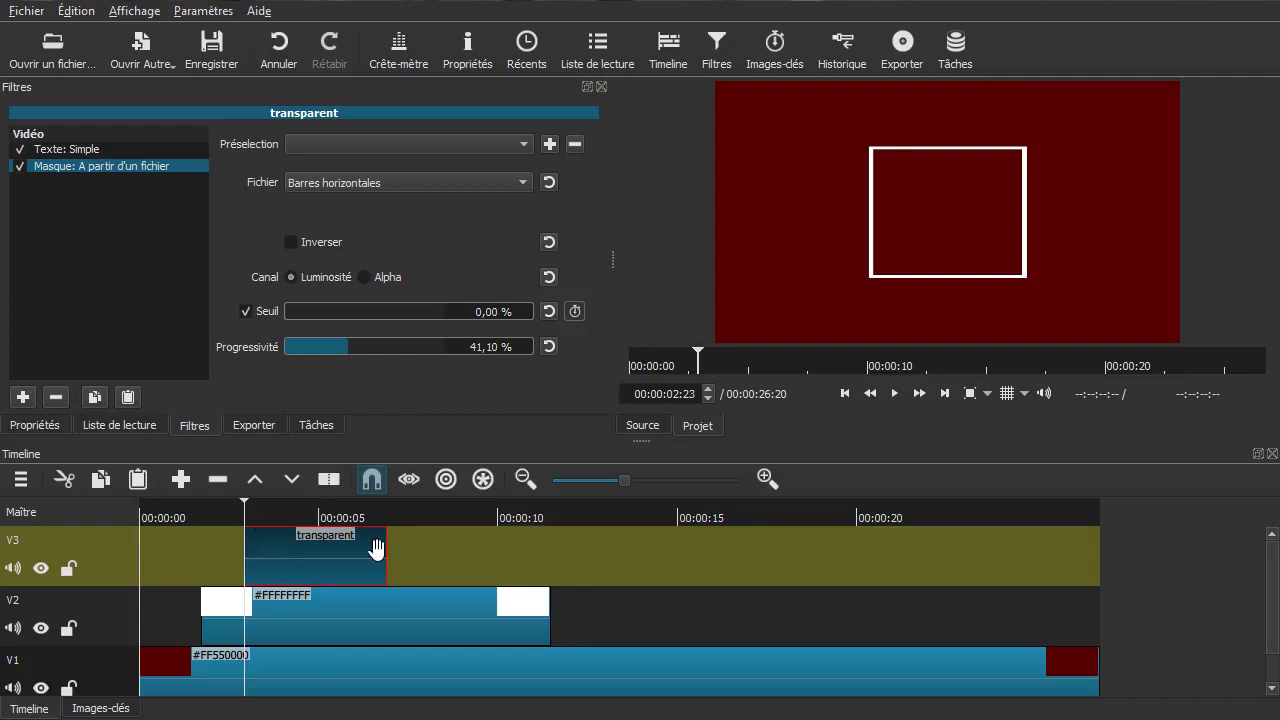
pyautogui.click(575, 312)
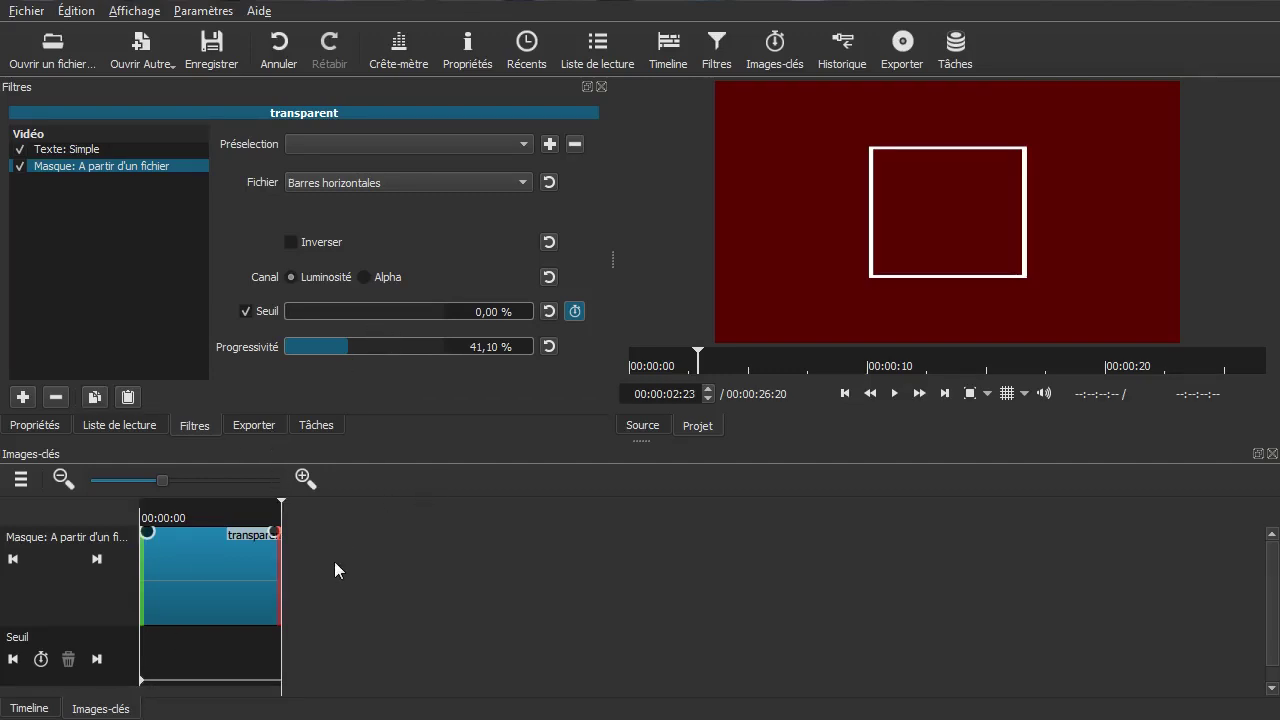
# Step: Add a keyframe at 00:00:03:23 with the file mask's Seuil at 100 %
pyautogui.moveTo(328, 563); pyautogui.dragTo(189, 586)
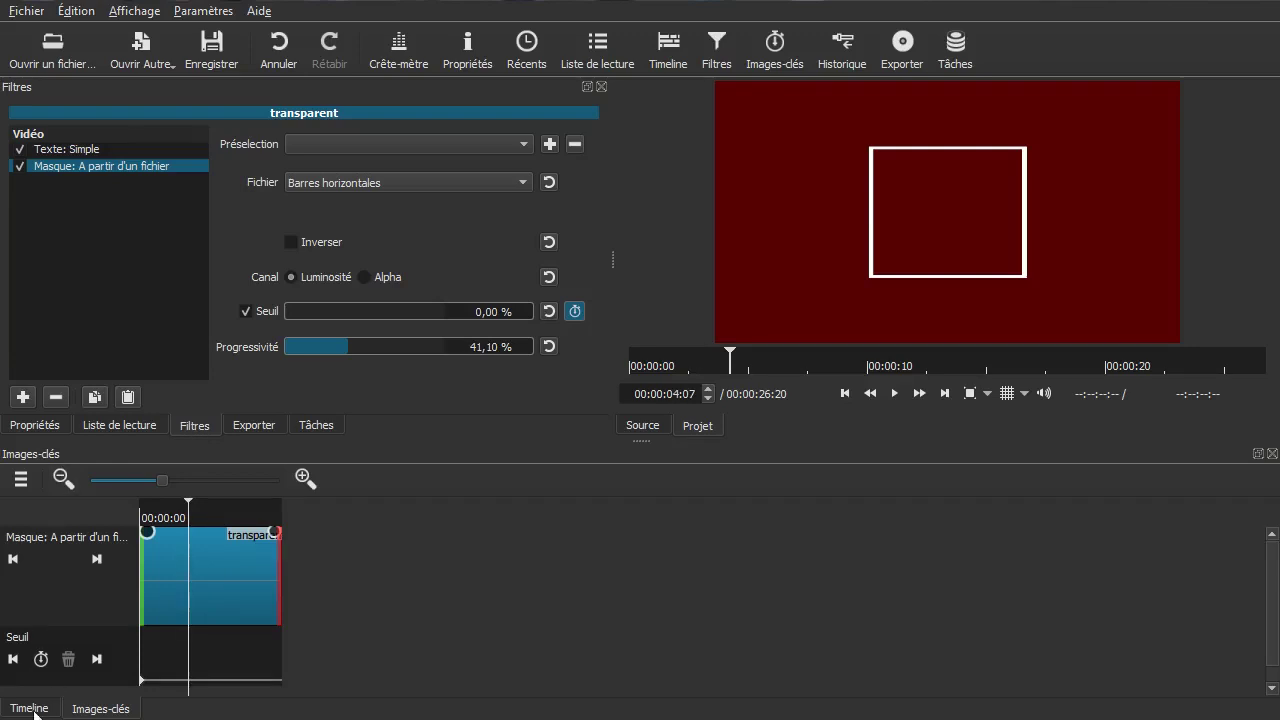
pyautogui.click(29, 708)
pyautogui.click(228, 559)
pyautogui.press('space')
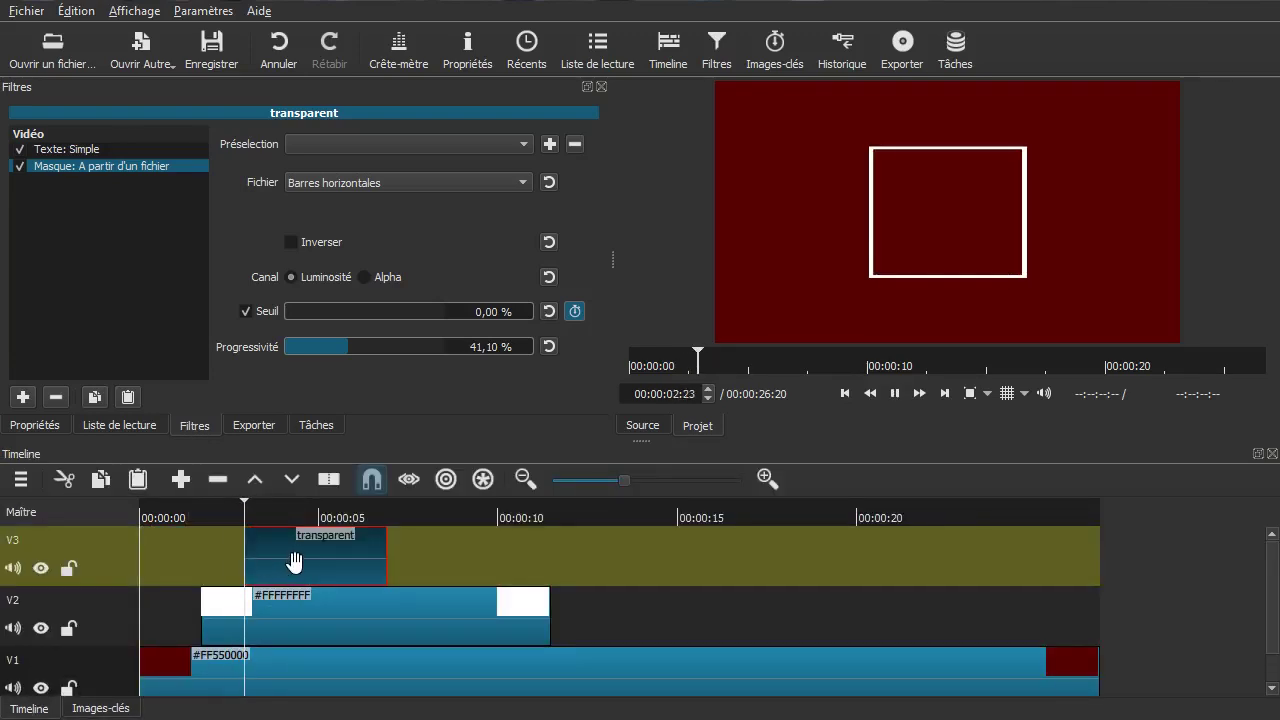
pyautogui.press('space')
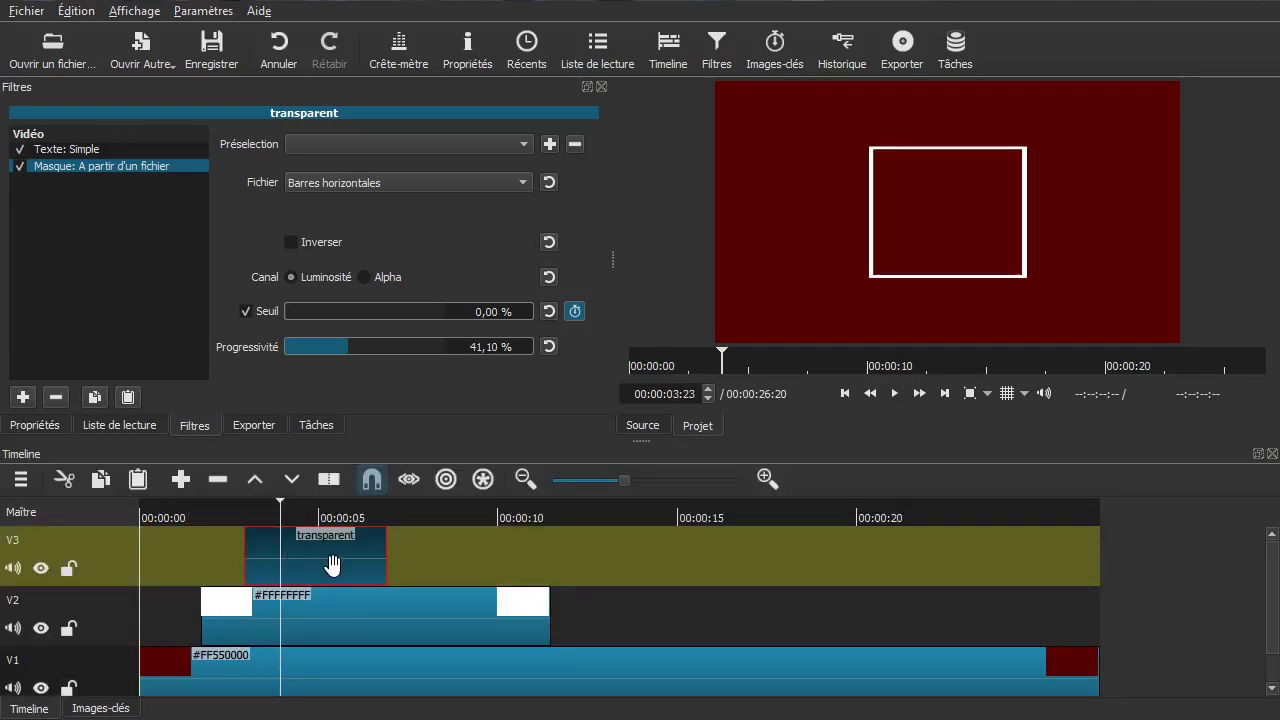
pyautogui.click(112, 708)
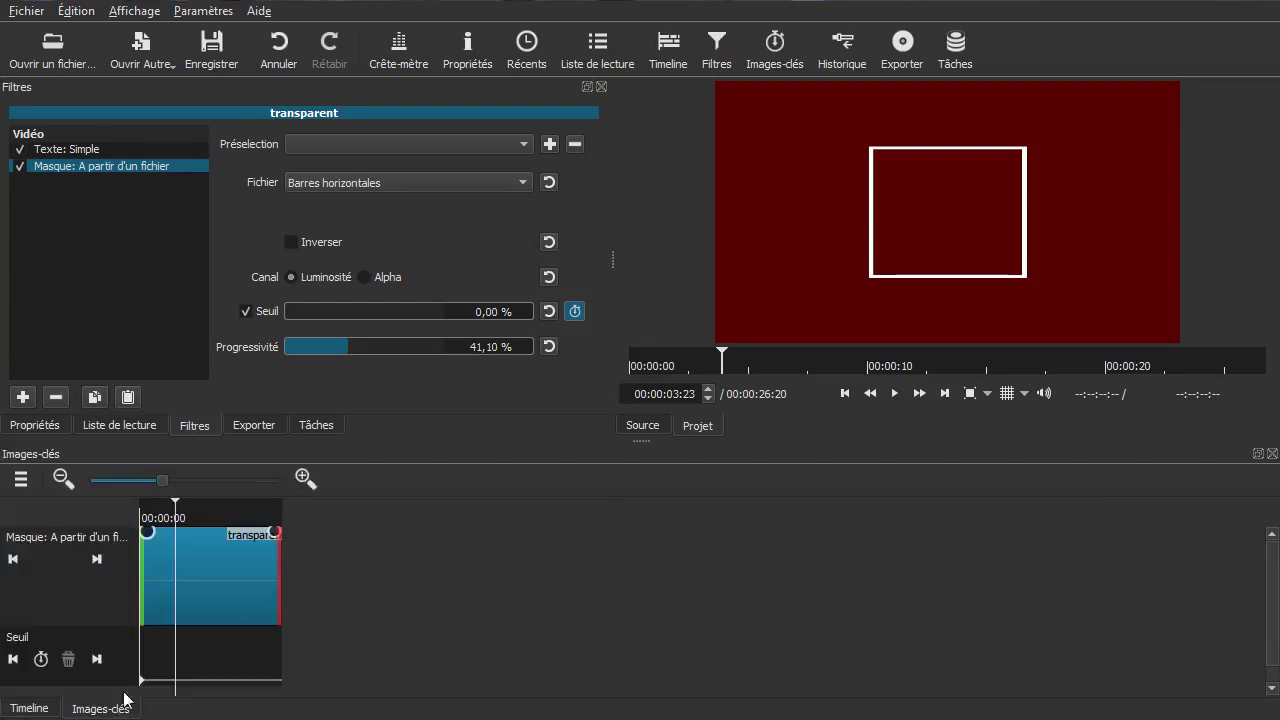
pyautogui.moveTo(294, 312); pyautogui.dragTo(488, 307)
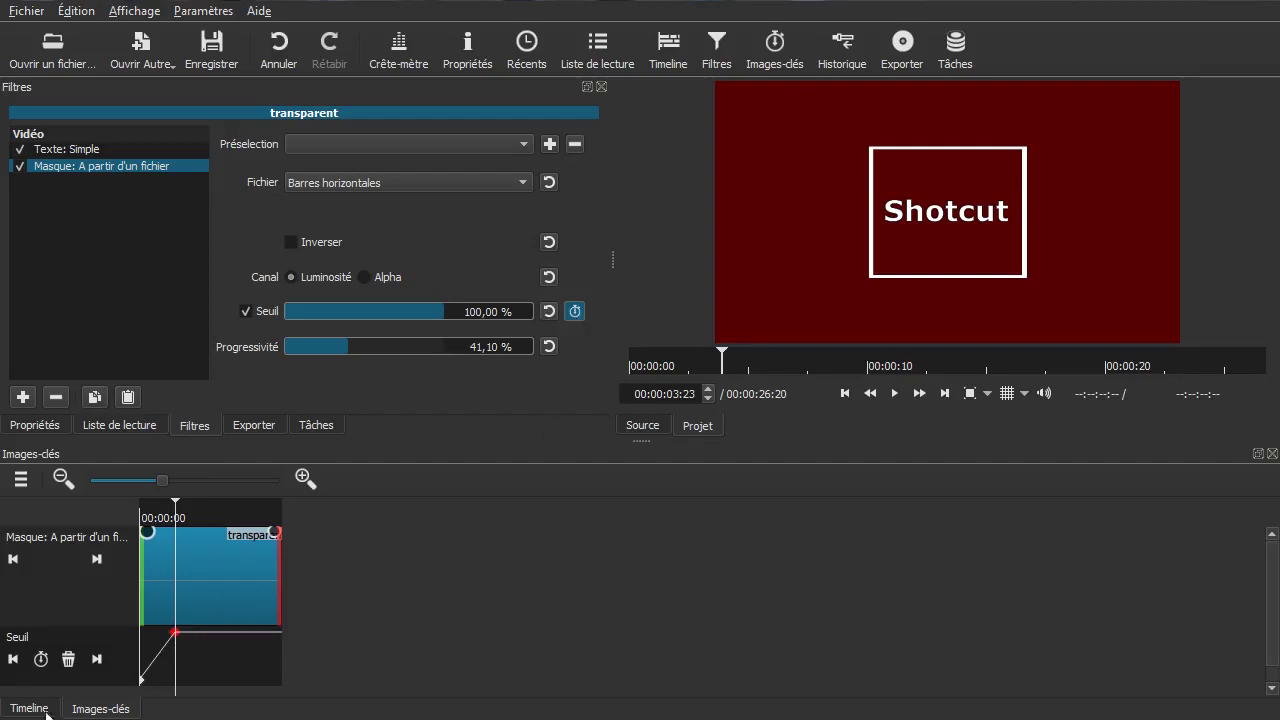
# Step: Play the timeline from before the rectangle animation to the text clip's end to check the text reveal
pyautogui.click(30, 709)
pyautogui.click(160, 575)
pyautogui.press('space')
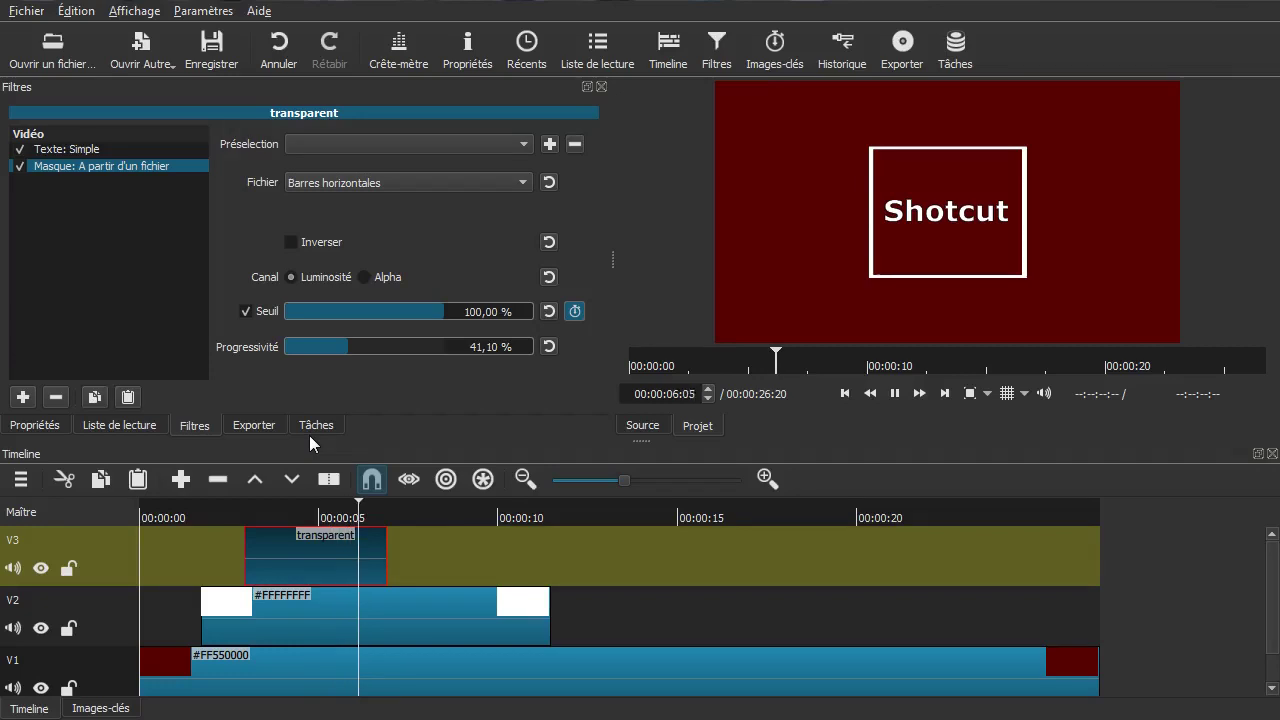
pyautogui.press('space')
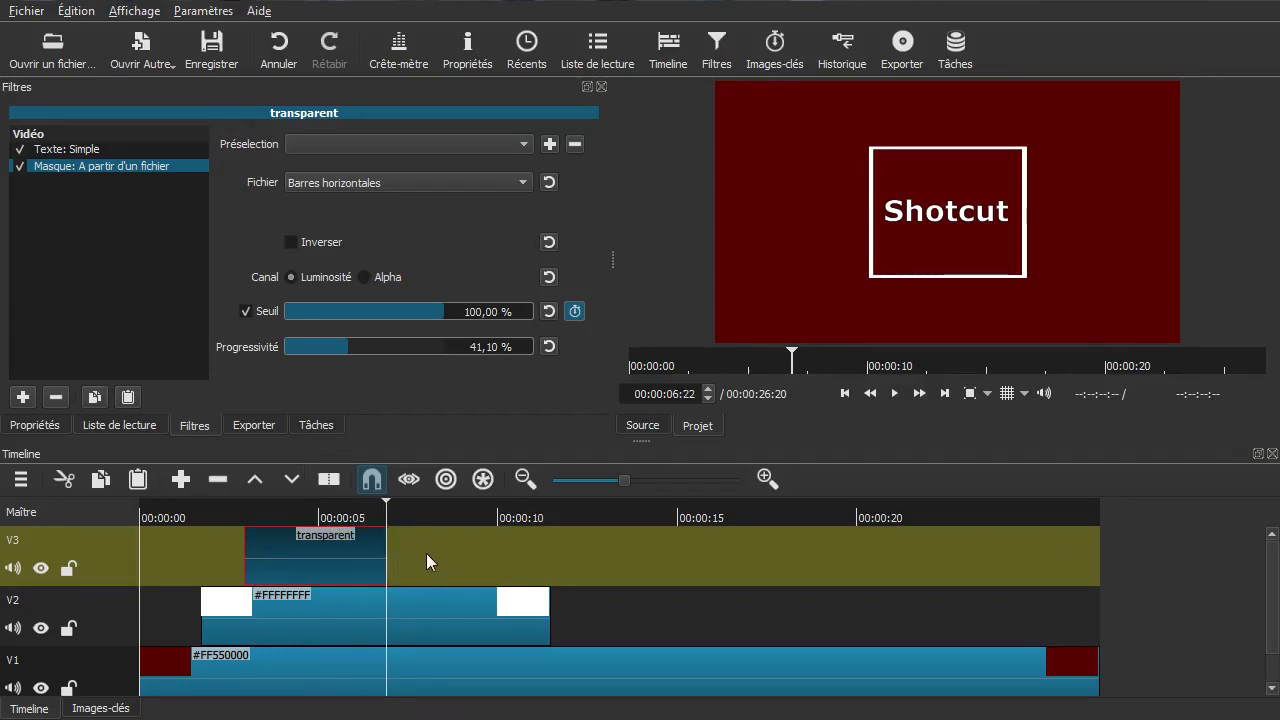
# Step: Split the white rectangle clip at the text clip's end, 00:00:06:23, and delete the part after the cut
pyautogui.press('Right')
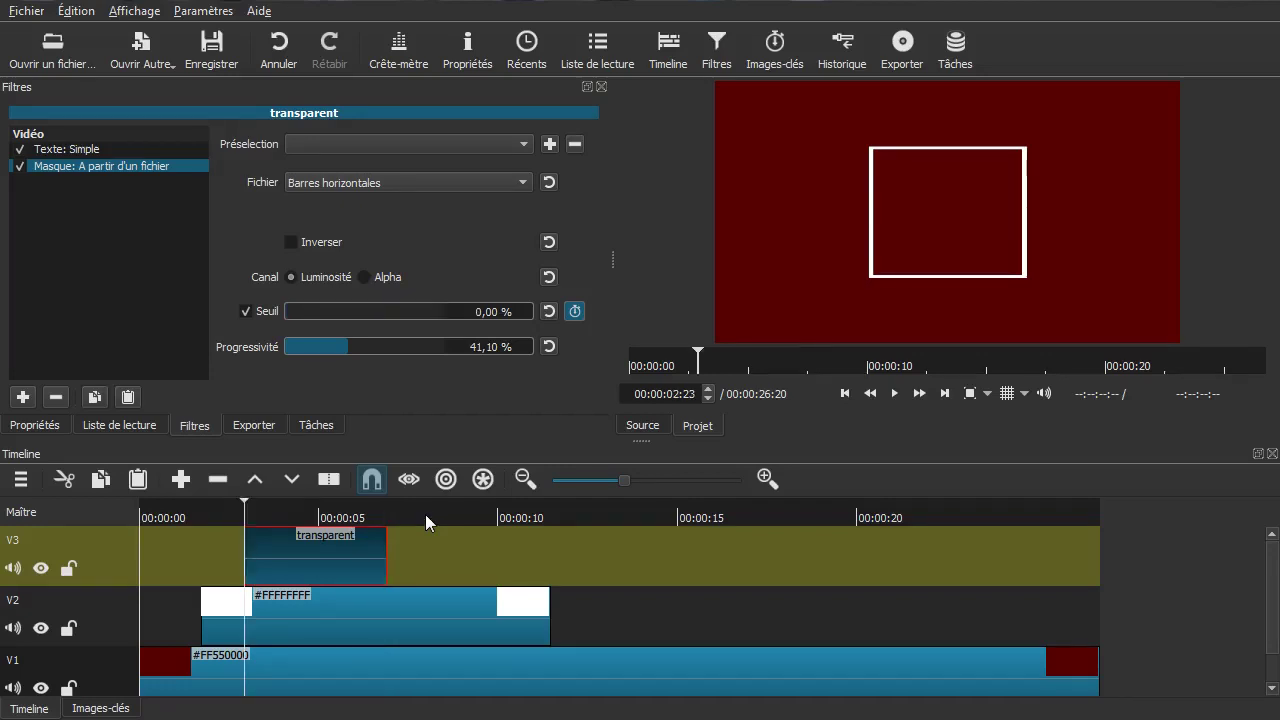
pyautogui.click(443, 628)
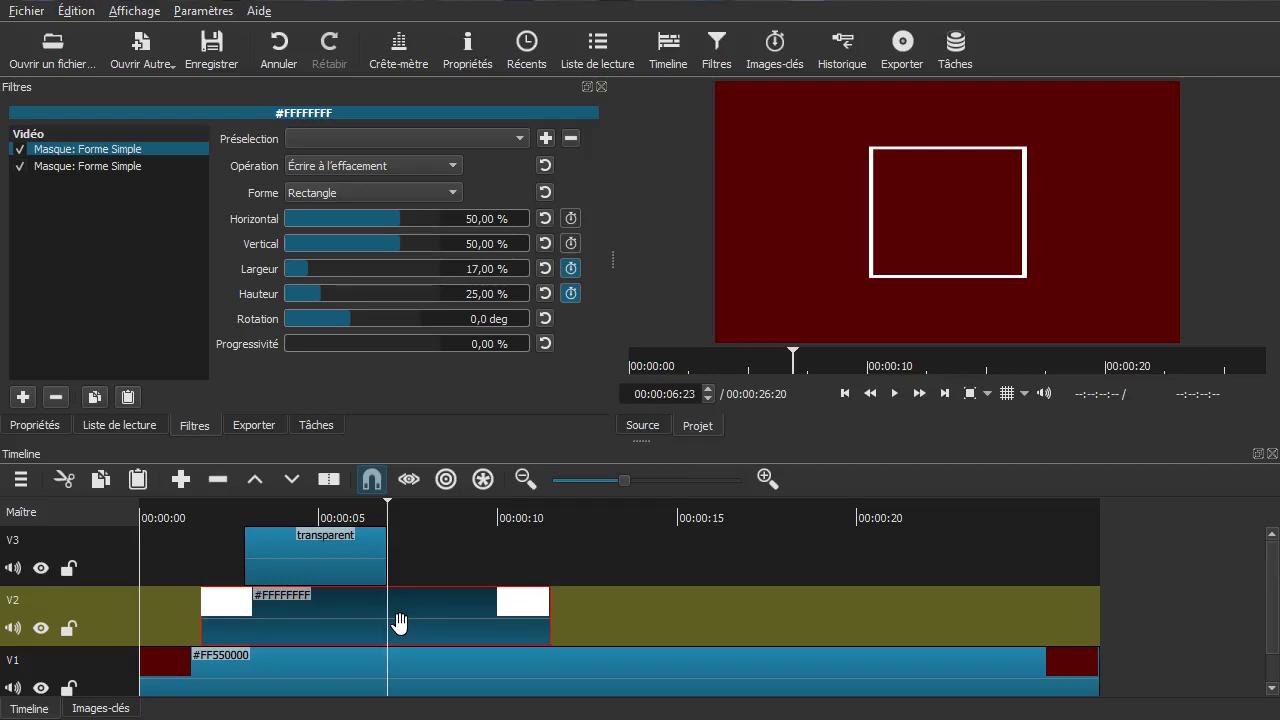
pyautogui.press('s')
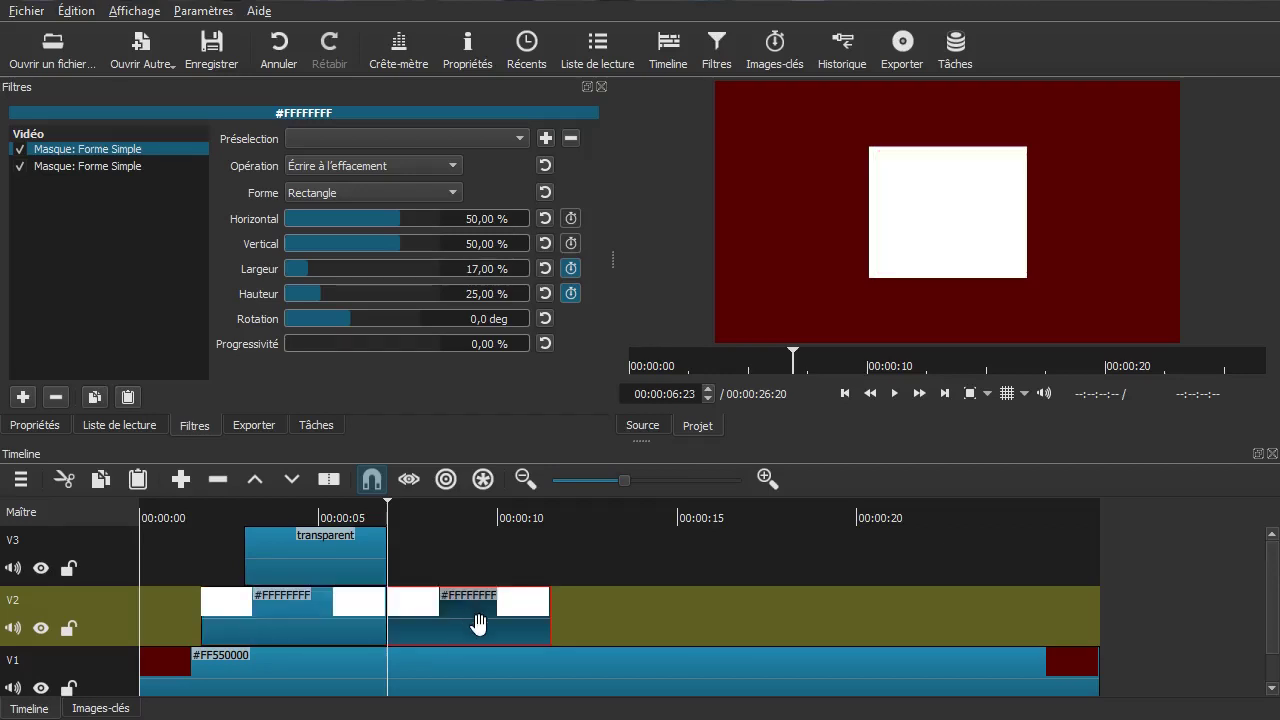
pyautogui.click(414, 609)
pyautogui.press('Delete')
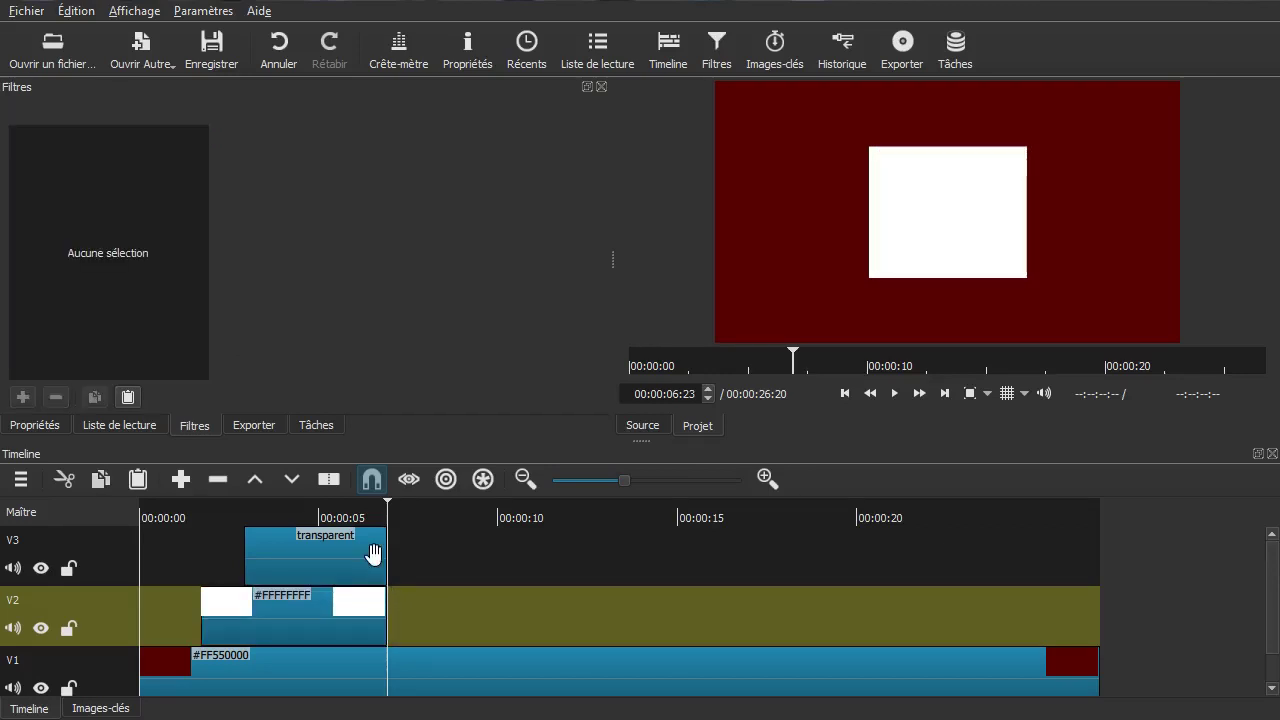
# Step: Add a fade-out of about one second to the end of both the text clip and the white rectangle clip
pyautogui.click(212, 560)
pyautogui.press('space')
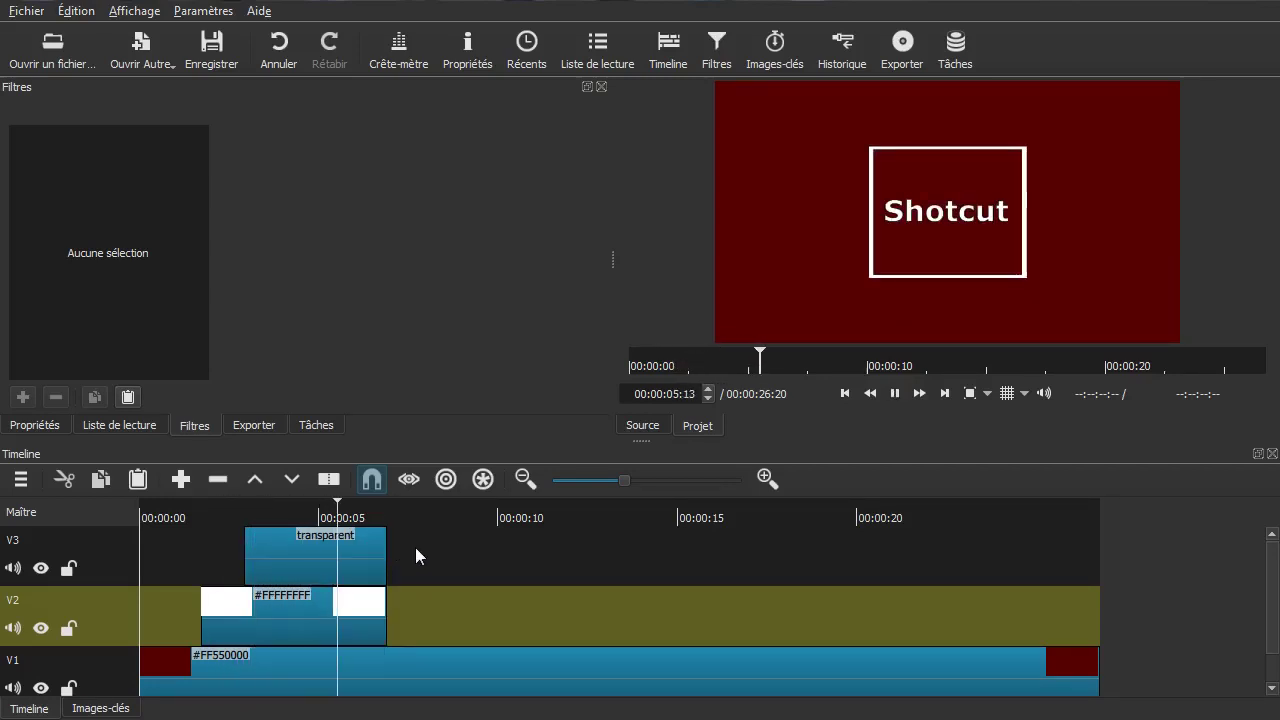
pyautogui.press('space')
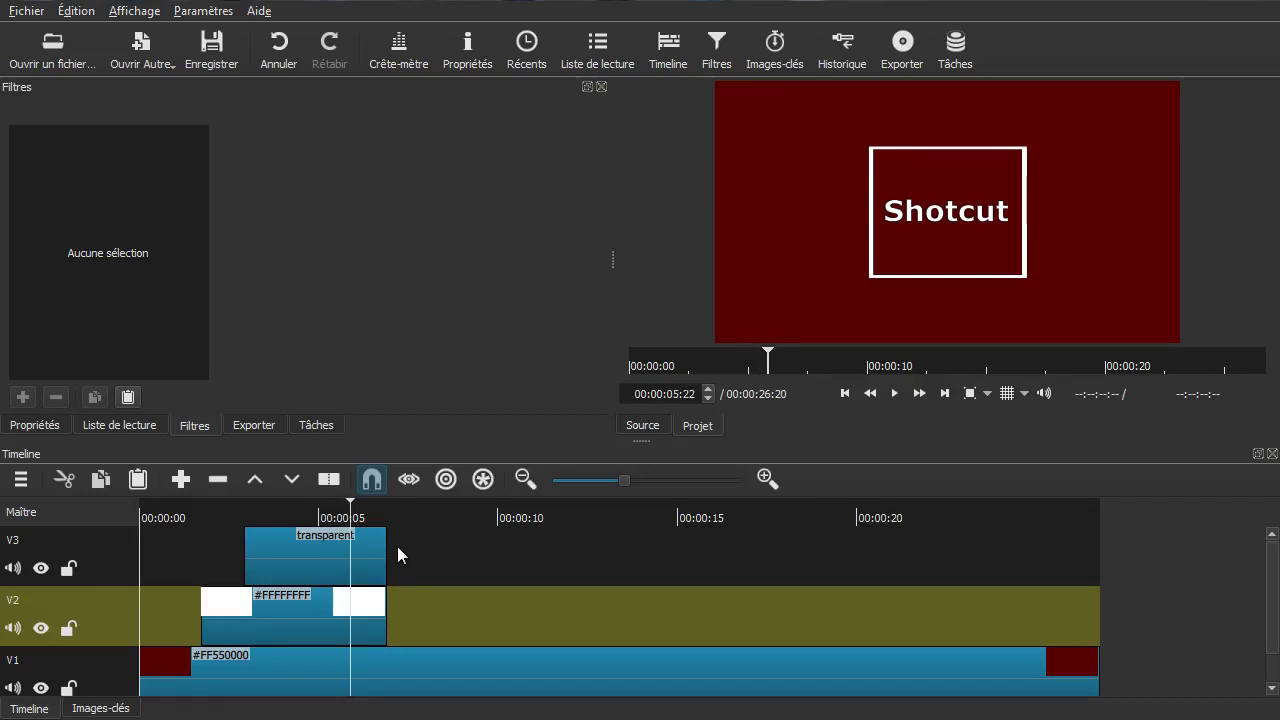
pyautogui.moveTo(362, 543); pyautogui.dragTo(333, 546)
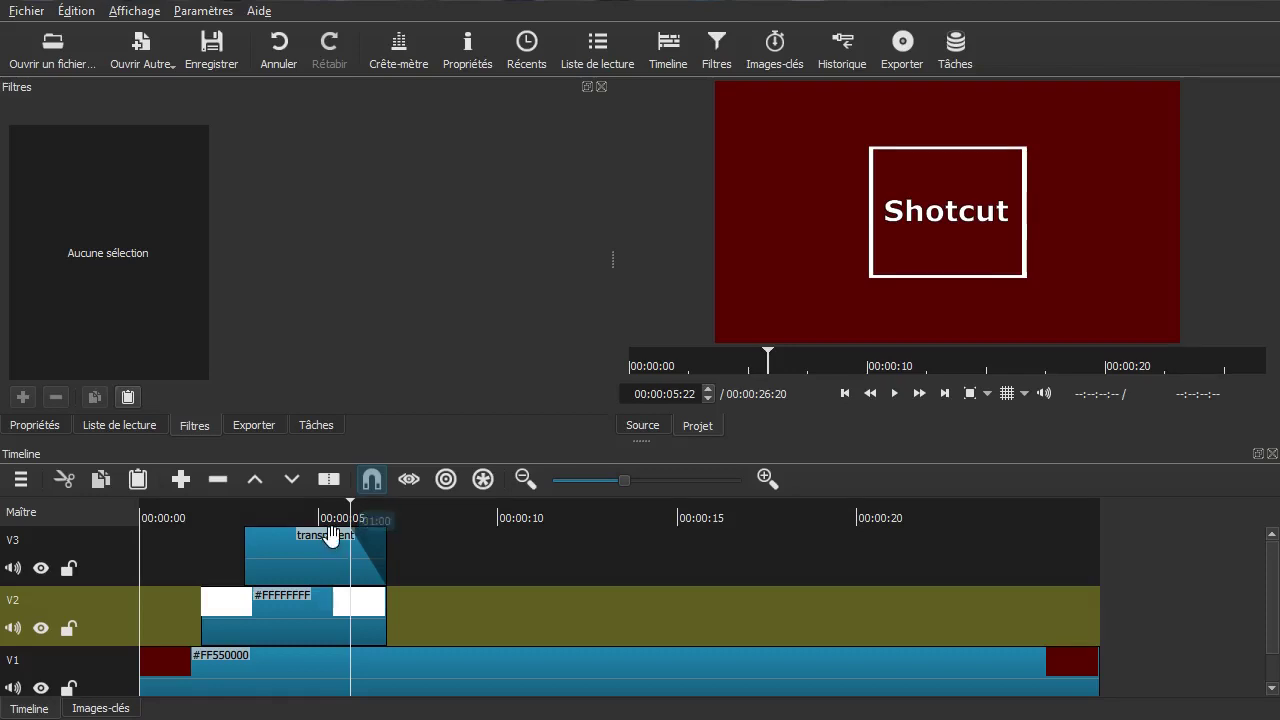
pyautogui.moveTo(383, 600); pyautogui.dragTo(331, 605)
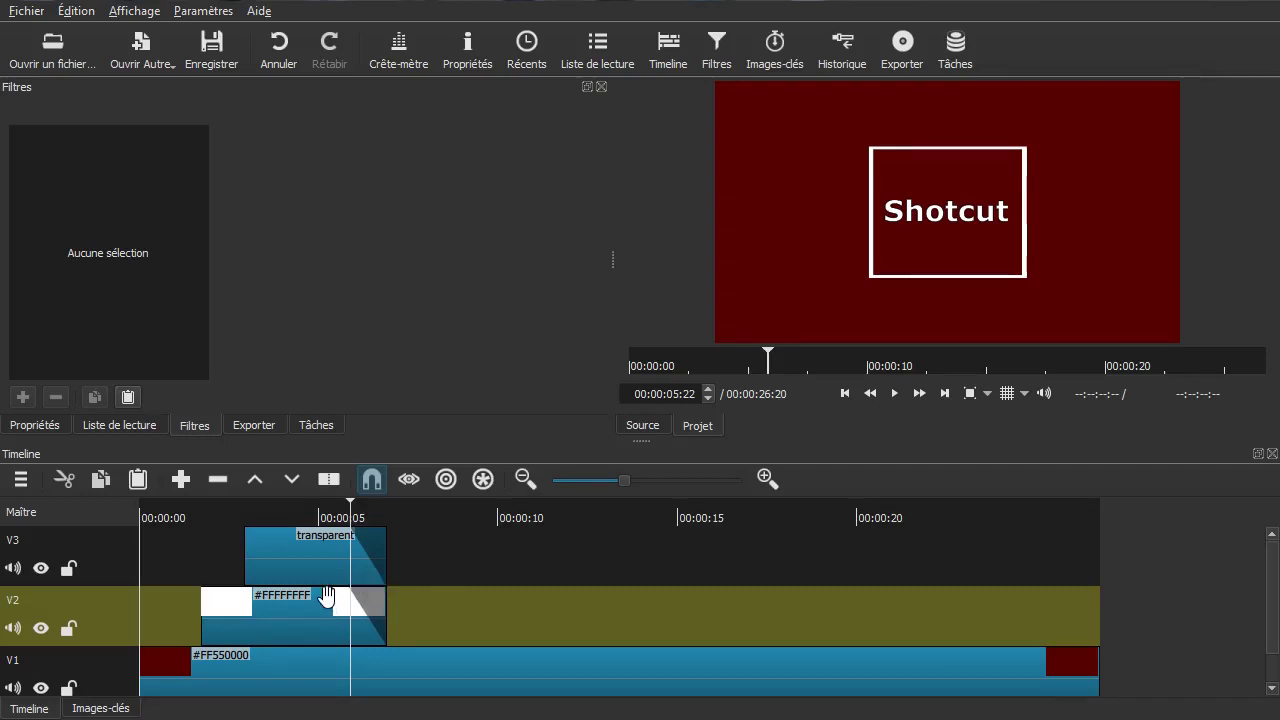
# Step: Play the timeline from the start past the text clip's end to check the fade-outs
pyautogui.press('Home')
pyautogui.press('space')
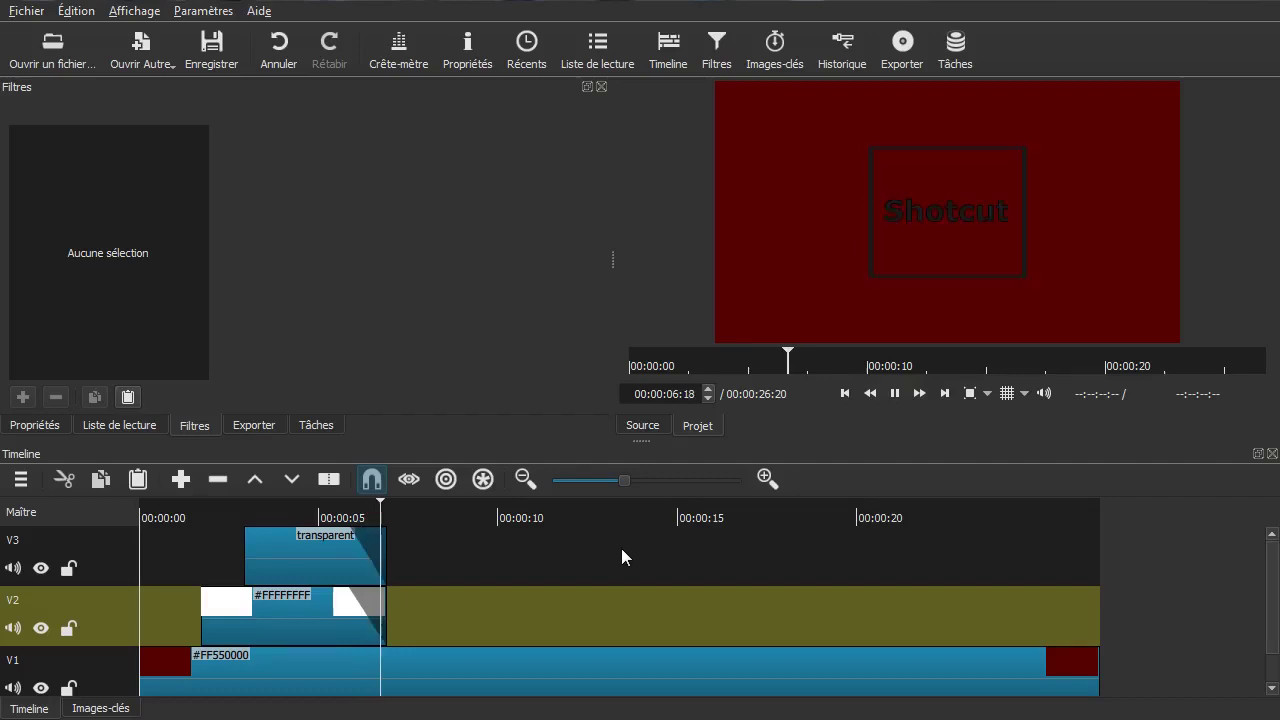
pyautogui.press('space')
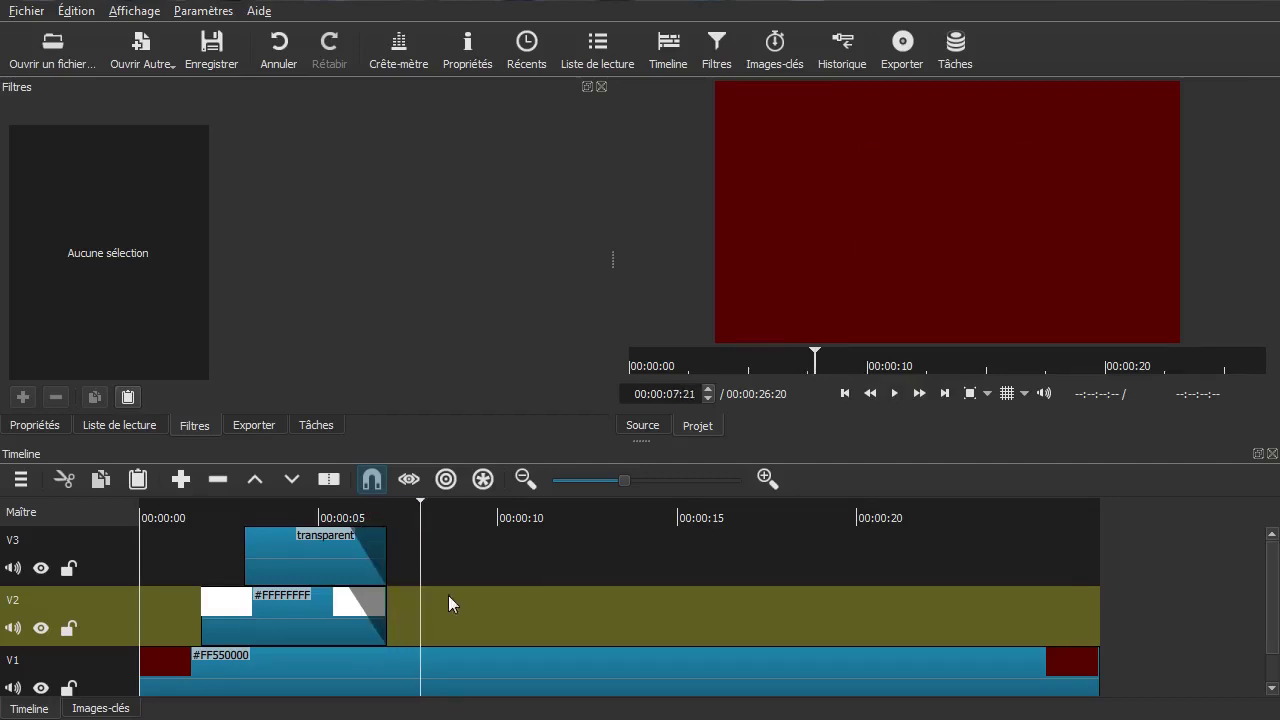
# Step: Remove the text clip's "Fondu audio sortant" filter and make its video fade-out adjust opacity instead of fading to black
pyautogui.click(338, 562)
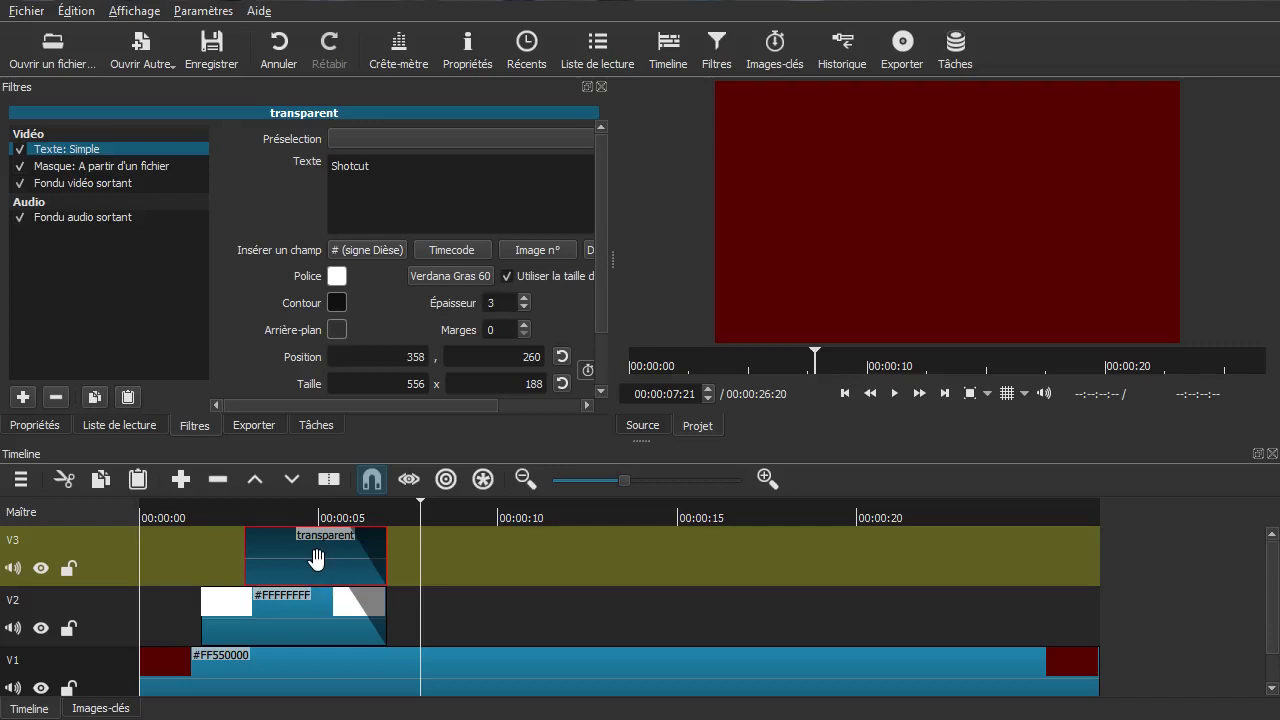
pyautogui.click(100, 218)
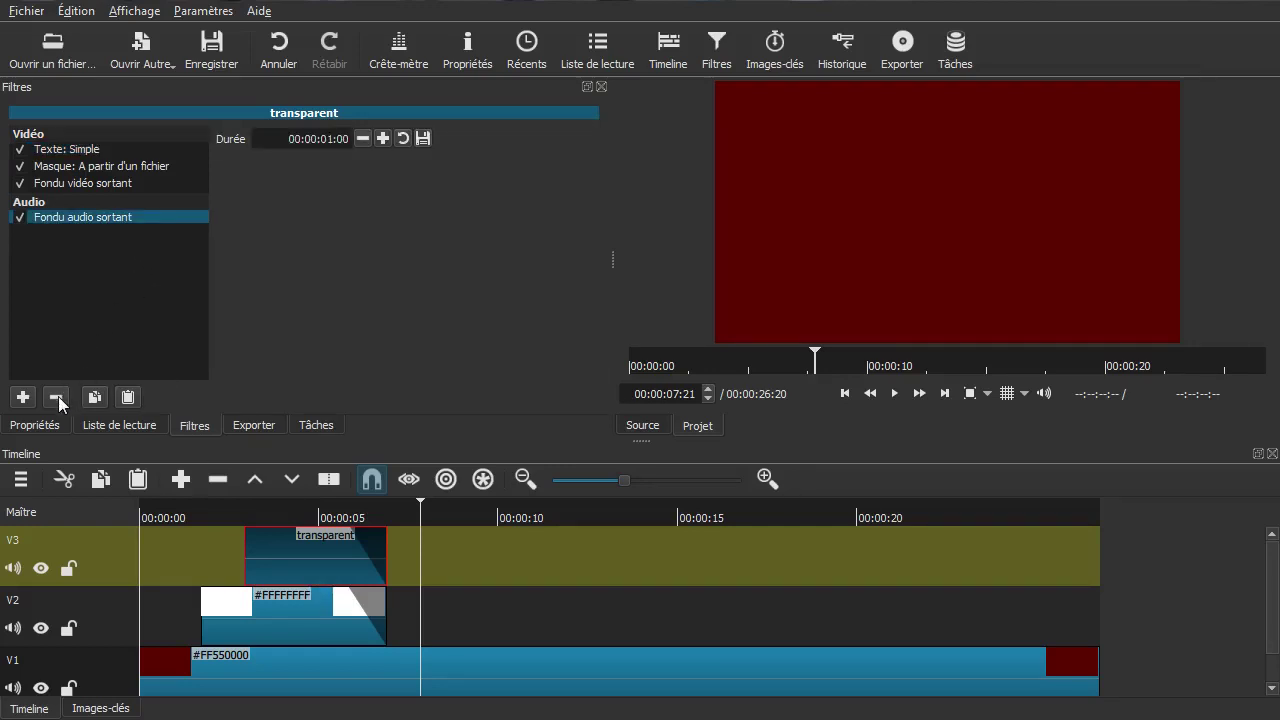
pyautogui.click(57, 397)
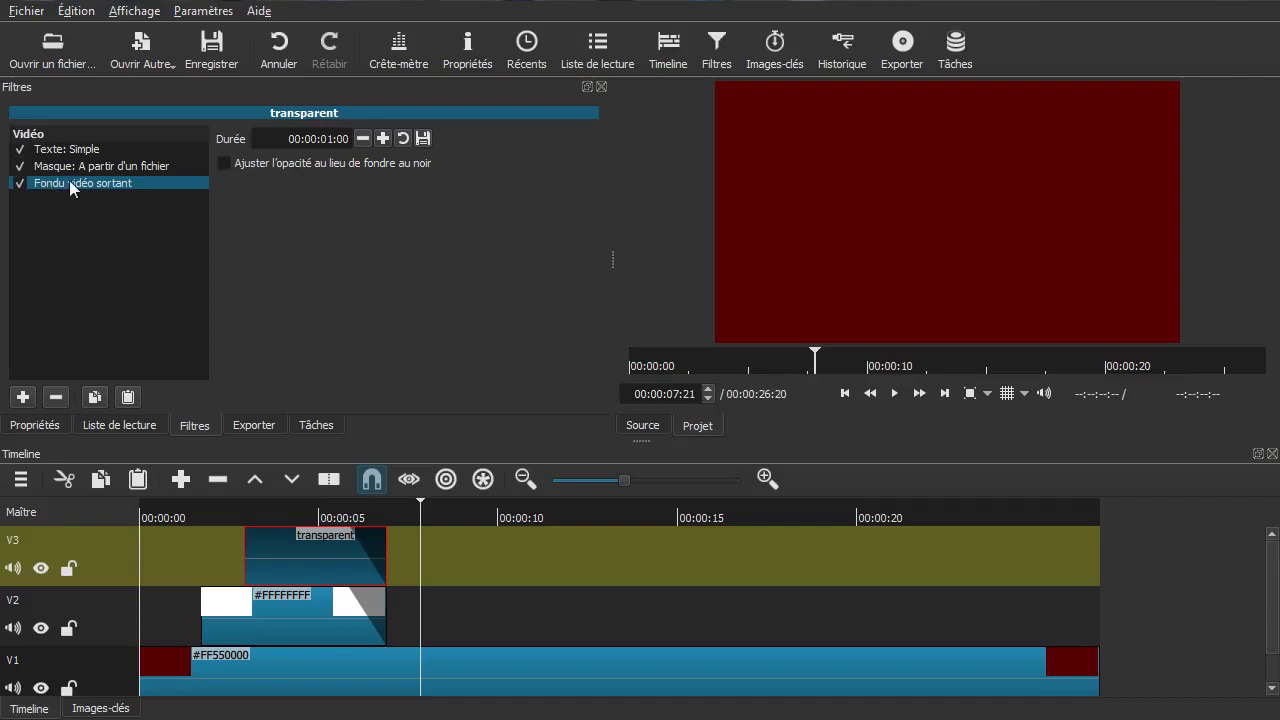
pyautogui.click(275, 166)
# Step: Remove the white rectangle clip's "Fondu audio sortant" filter and make its video fade-out adjust opacity instead of fading to black
pyautogui.click(320, 606)
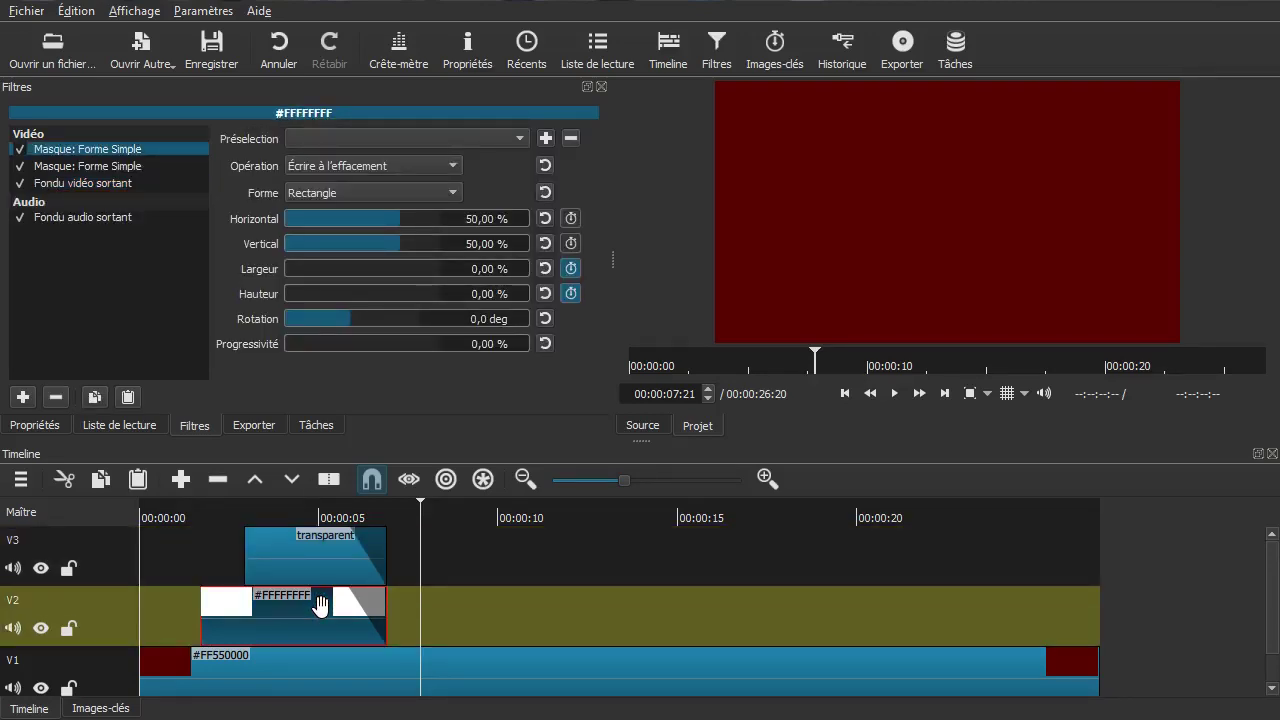
pyautogui.click(57, 217)
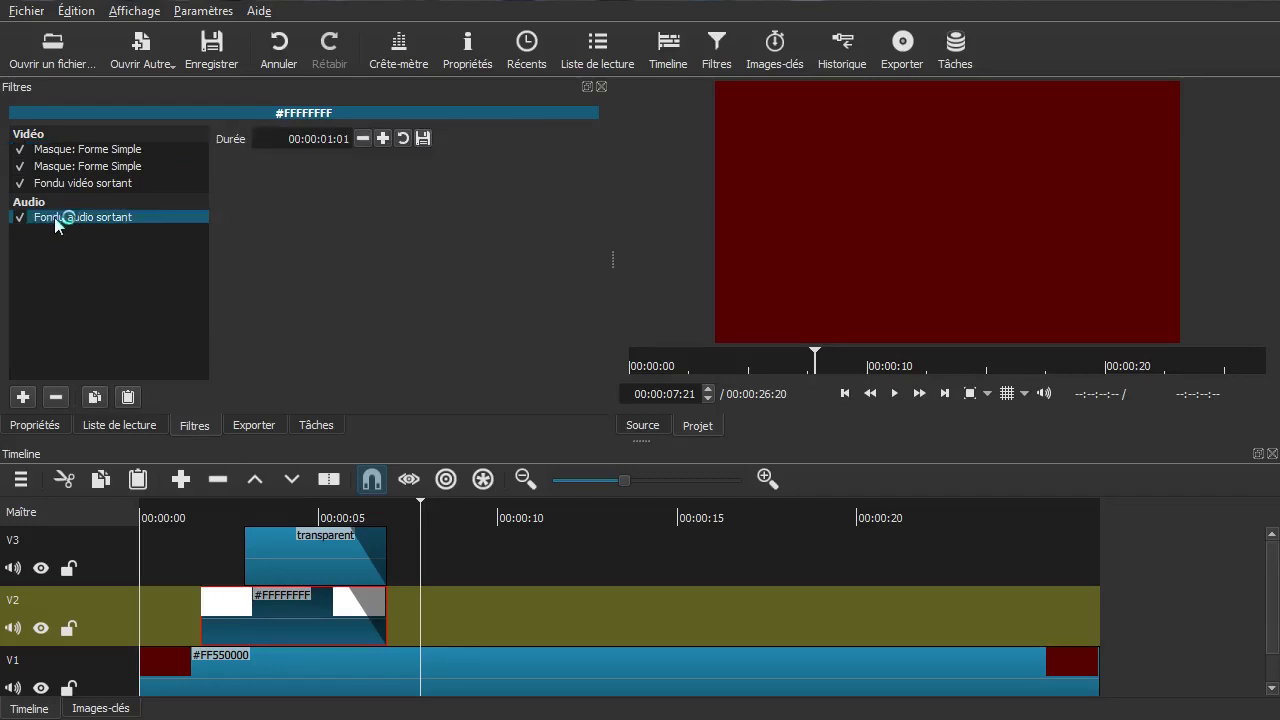
pyautogui.click(56, 397)
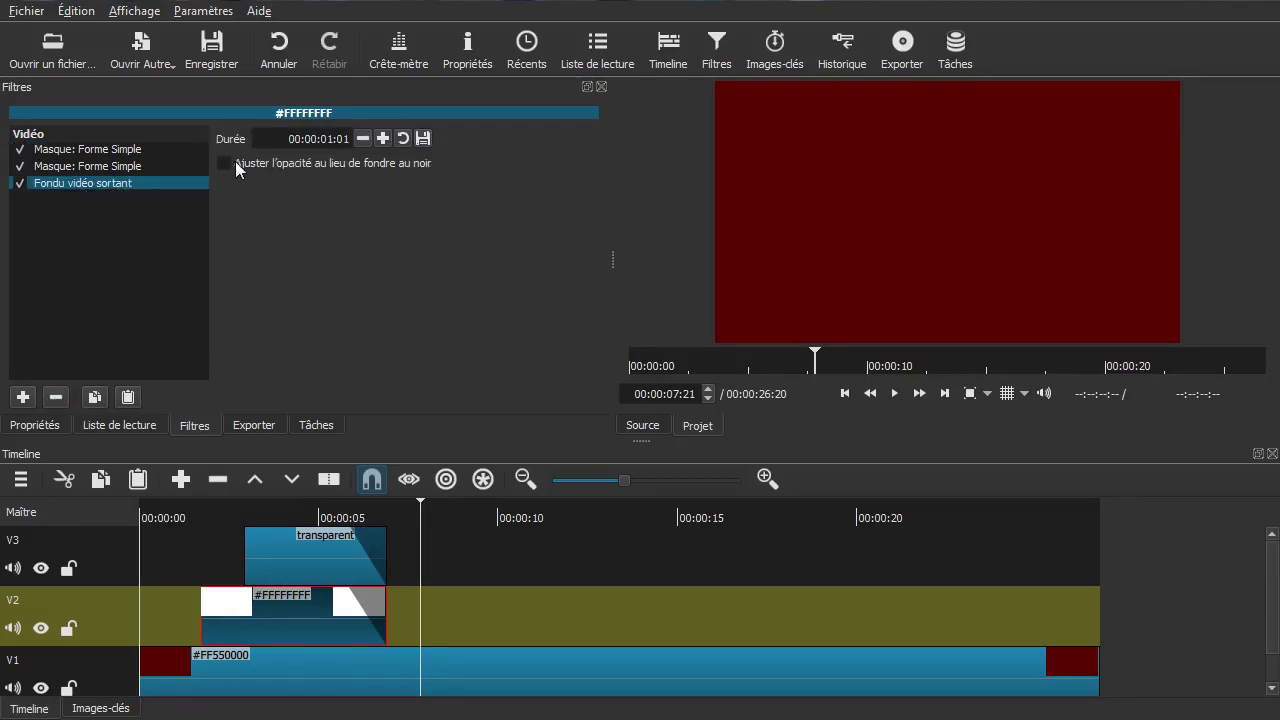
# Step: Play the timeline from before the rectangle animation to 00:00:08:09 to check the opacity fade-outs
pyautogui.click(159, 565)
pyautogui.press('space')
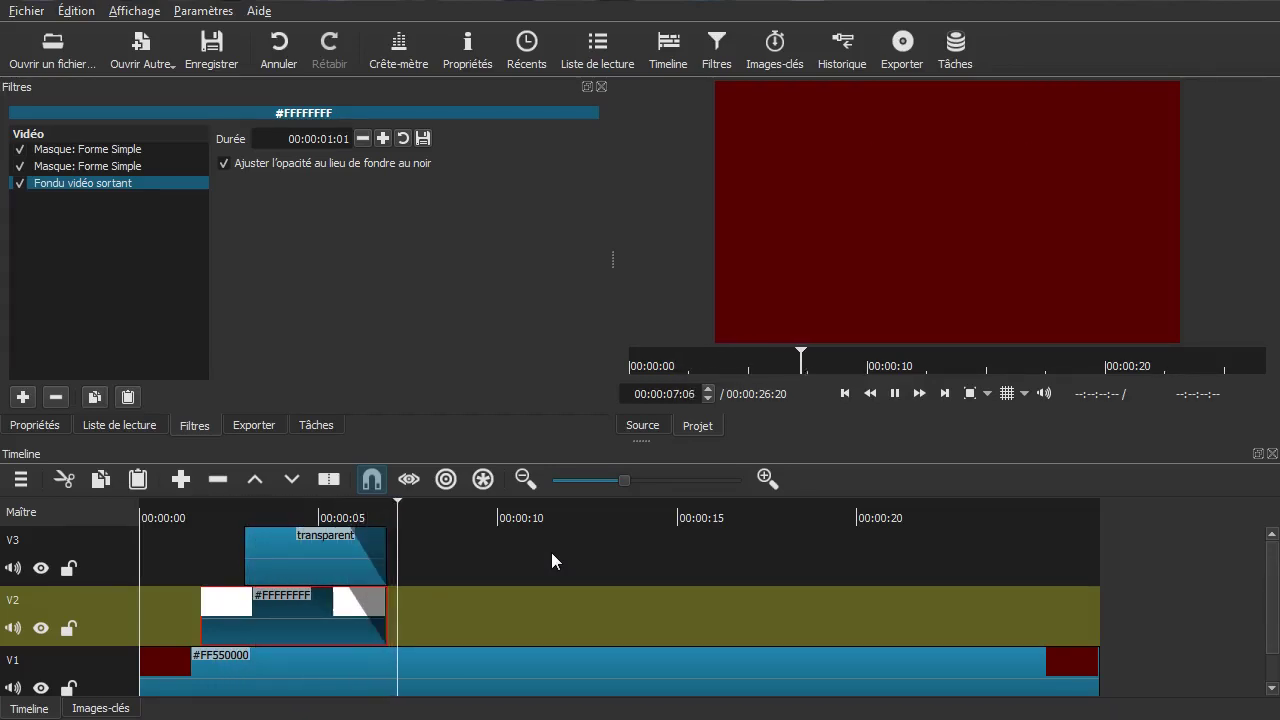
pyautogui.press('space')
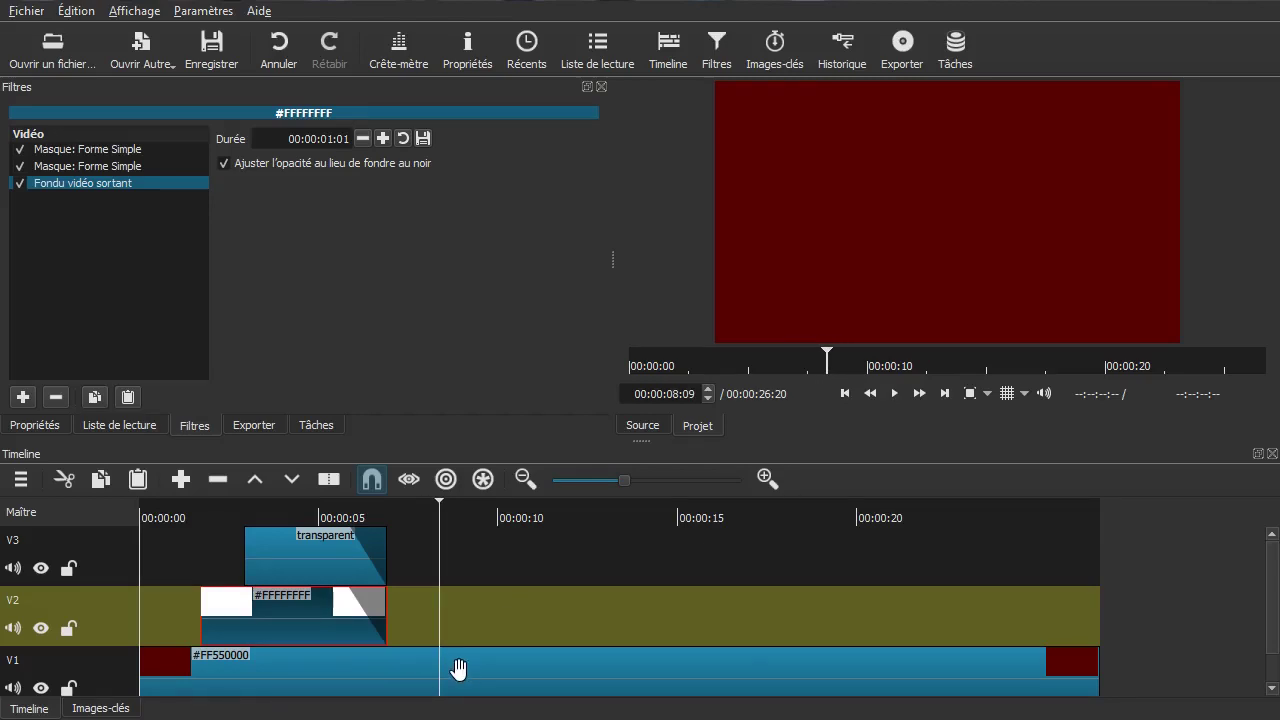
# Step: Split the dark red background clip at 00:00:08:09, delete the part after the cut, and add a fade-out to the remaining clip's end
pyautogui.click(460, 662)
pyautogui.press('s')
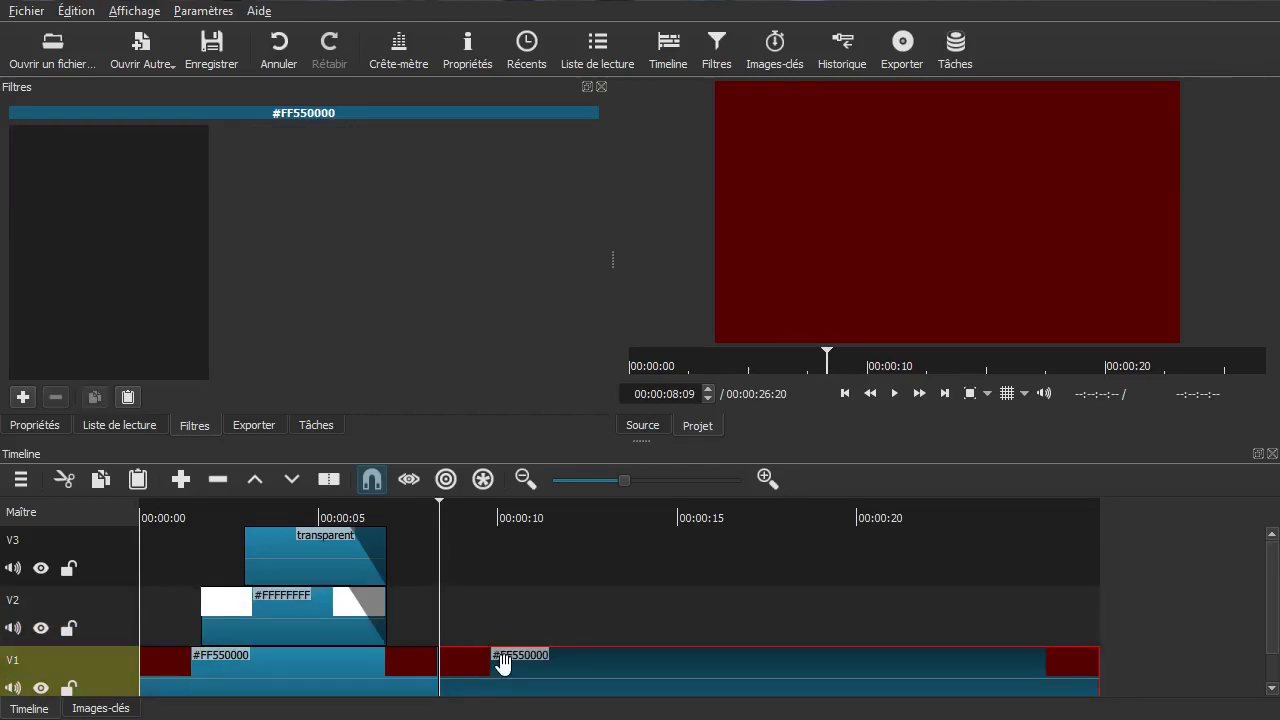
pyautogui.press('Delete')
pyautogui.moveTo(430, 653); pyautogui.dragTo(375, 672)
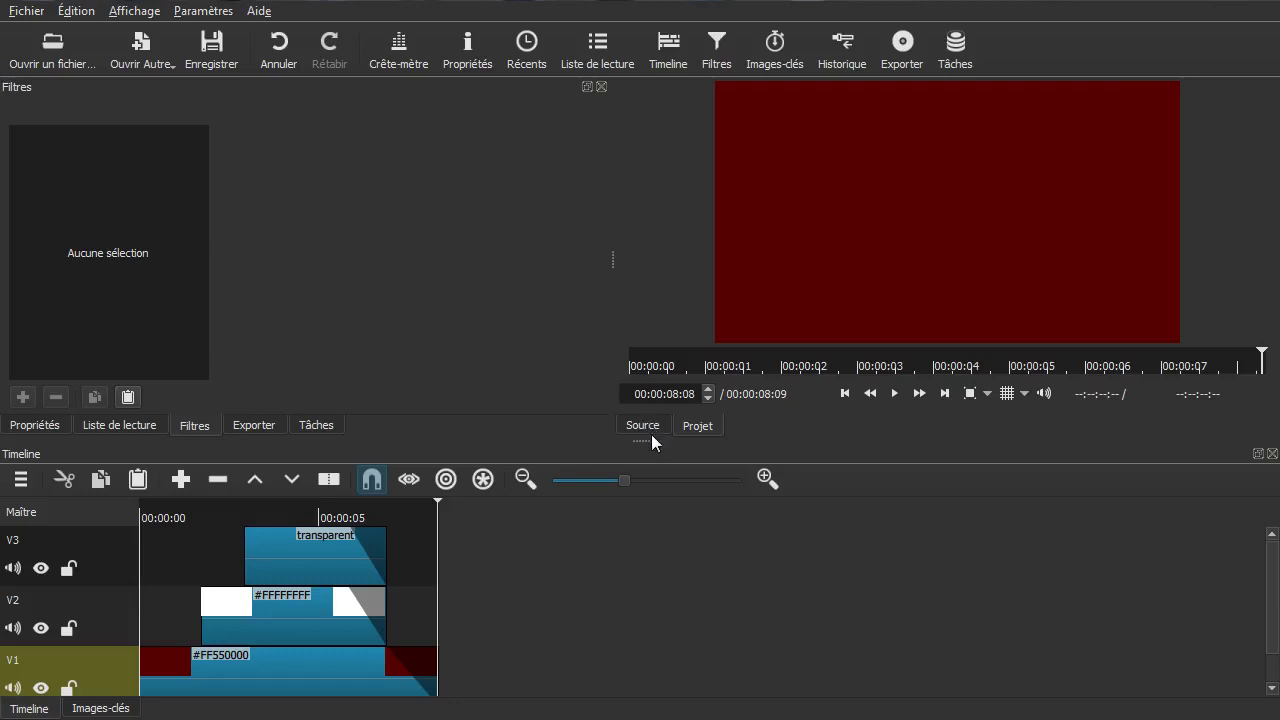
# Step: Play the timeline from about 00:00:00:11 to check the complete animation and the background's fade-out
pyautogui.moveTo(645, 440); pyautogui.dragTo(643, 404)
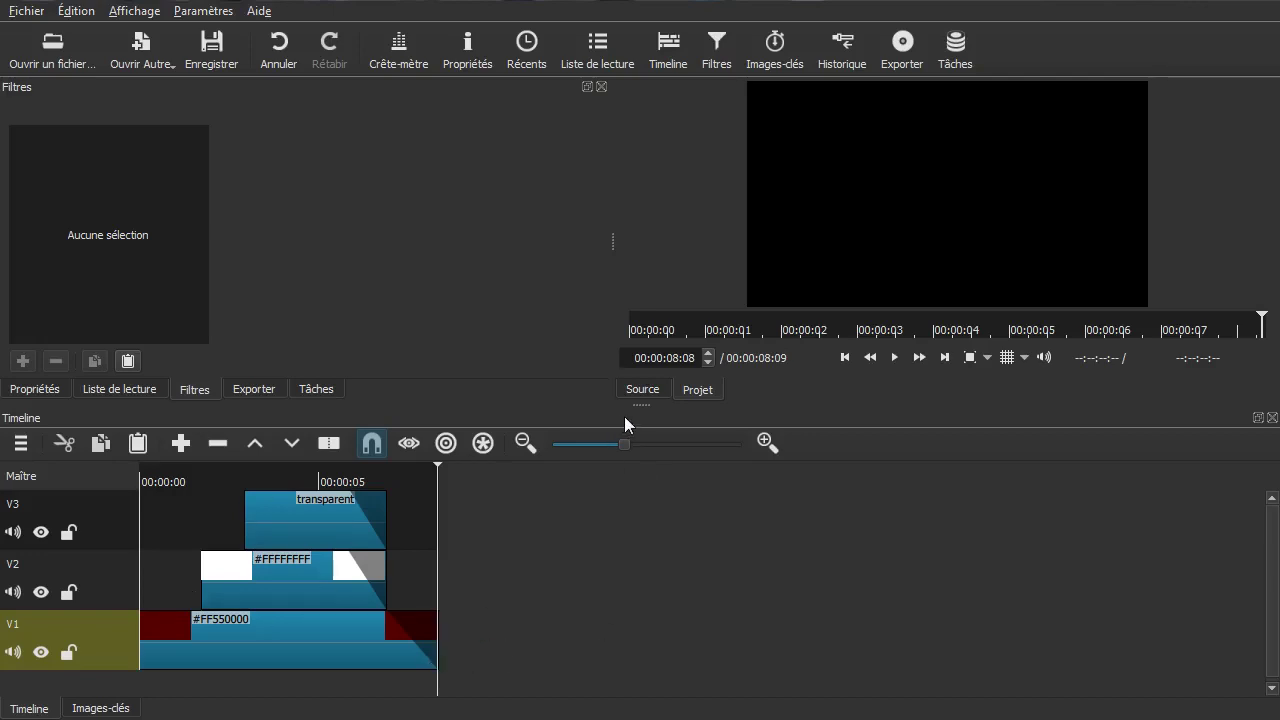
pyautogui.moveTo(640, 404); pyautogui.dragTo(634, 437)
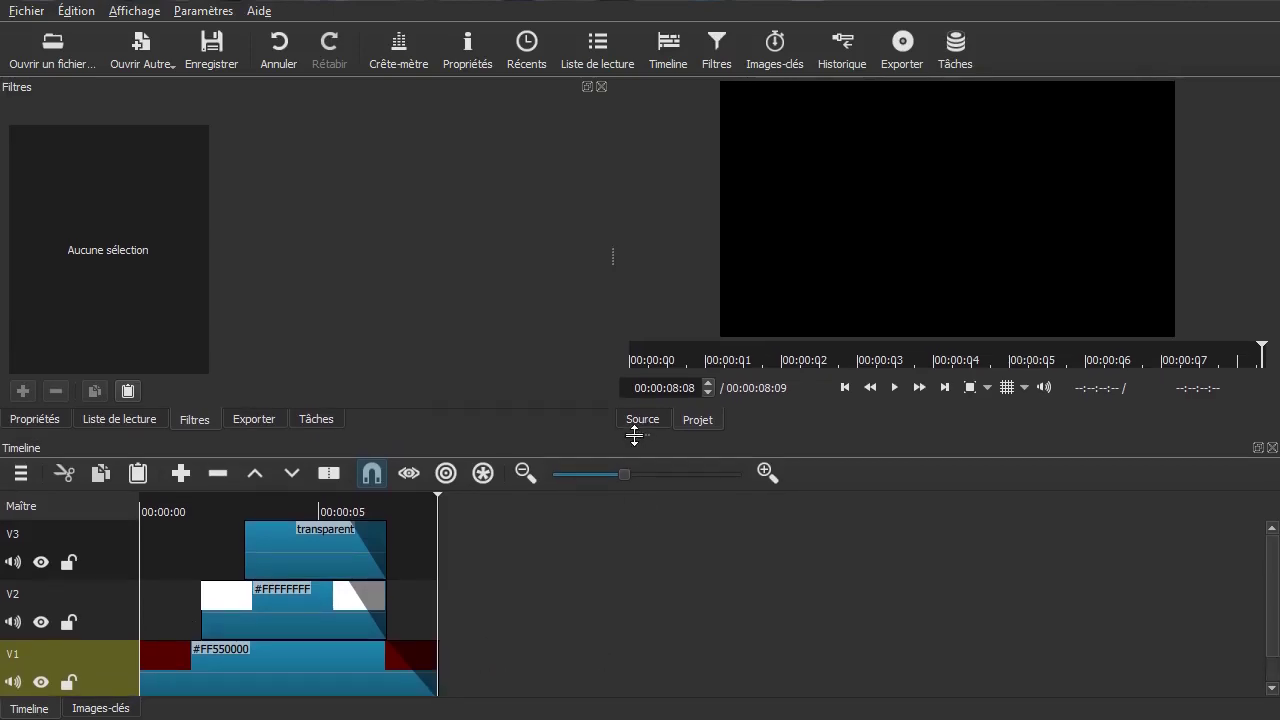
pyautogui.click(155, 576)
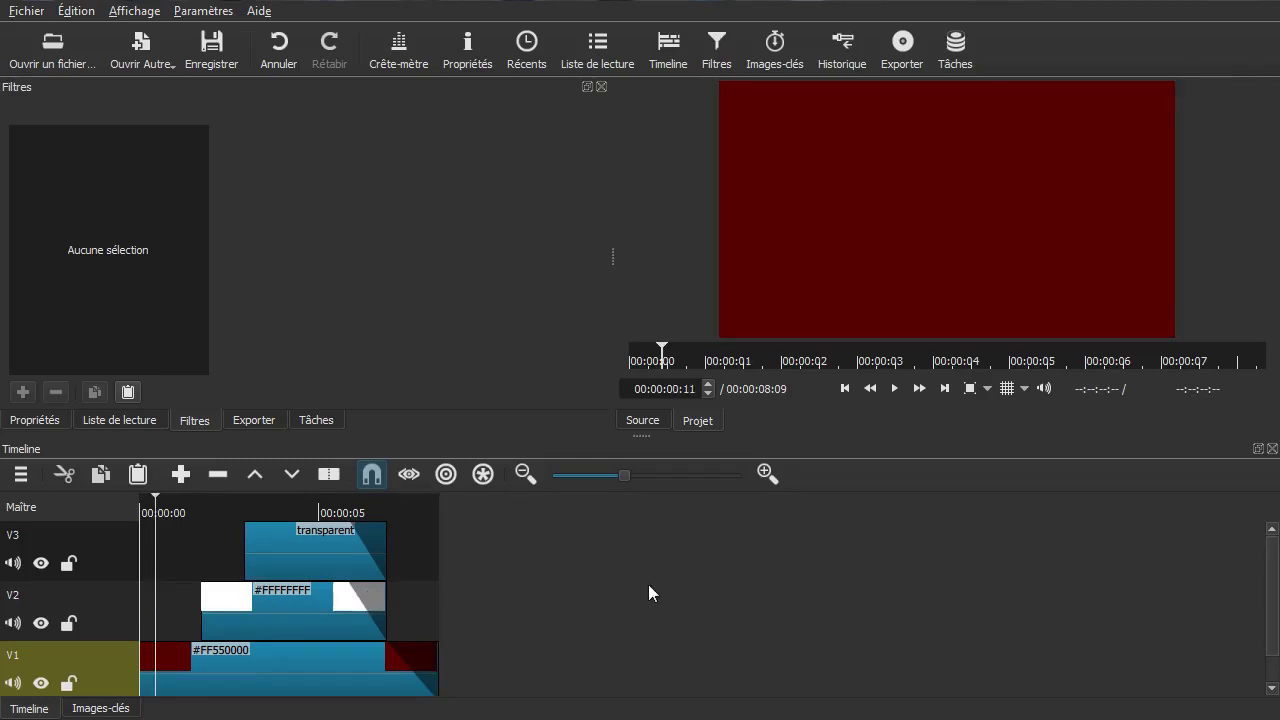
pyautogui.press('space')
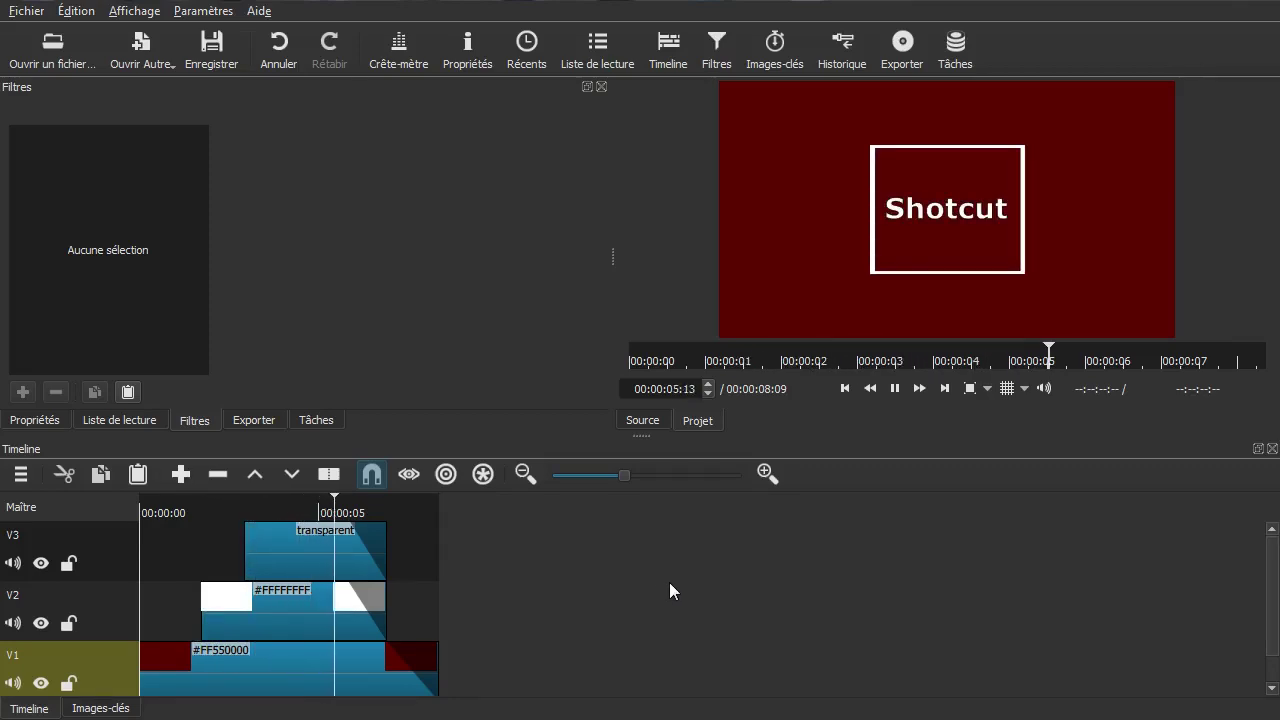
pyautogui.click(1046, 300)
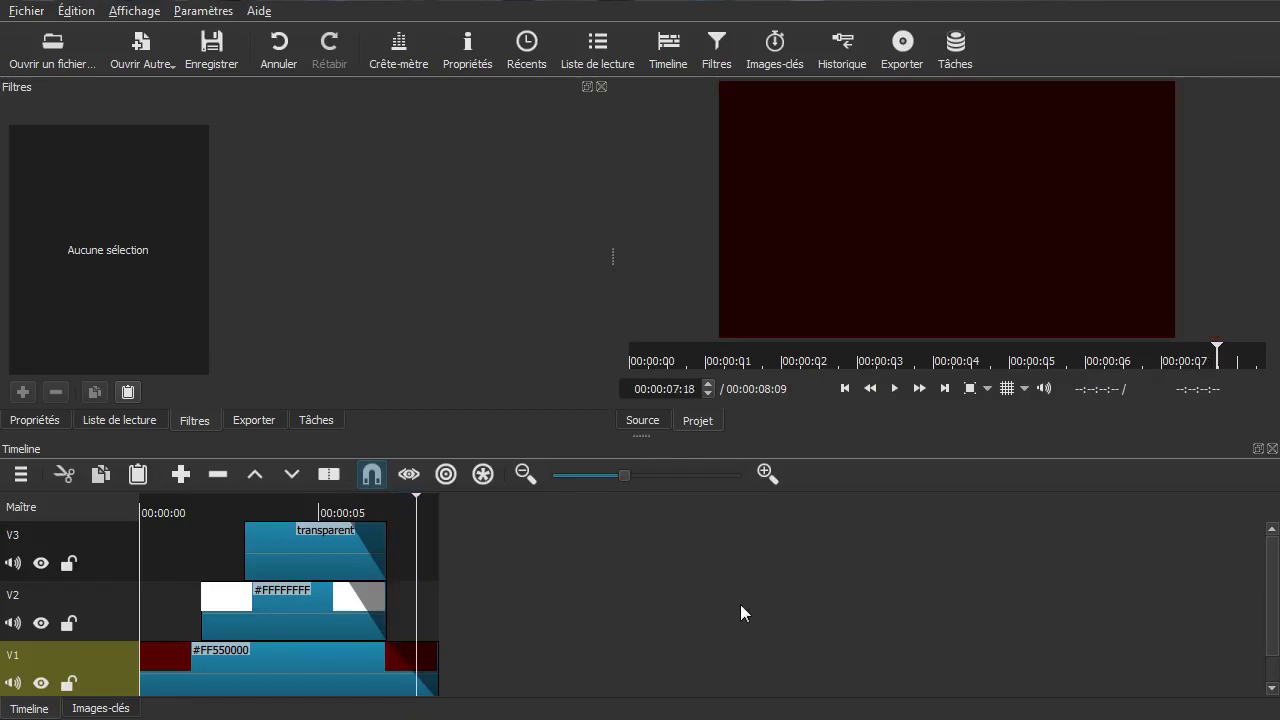
pyautogui.moveTo(597, 607); pyautogui.dragTo(168, 607)
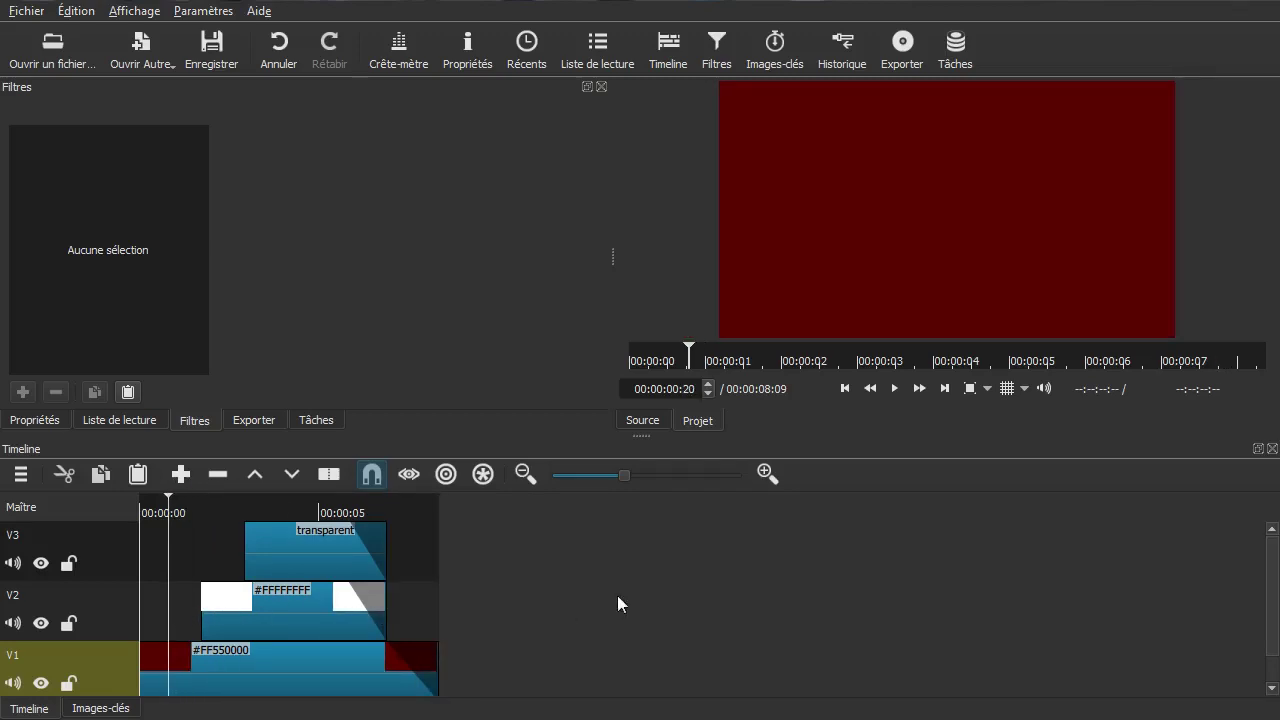